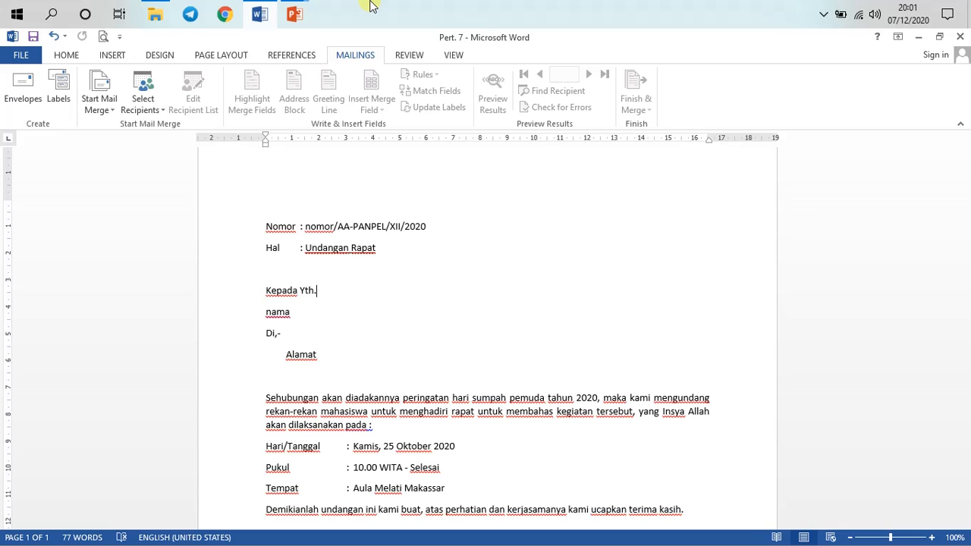
# - Review the invitation letter's shared body text and its nomor, nama and Alamat placeholders
pyautogui.click(357, 316)
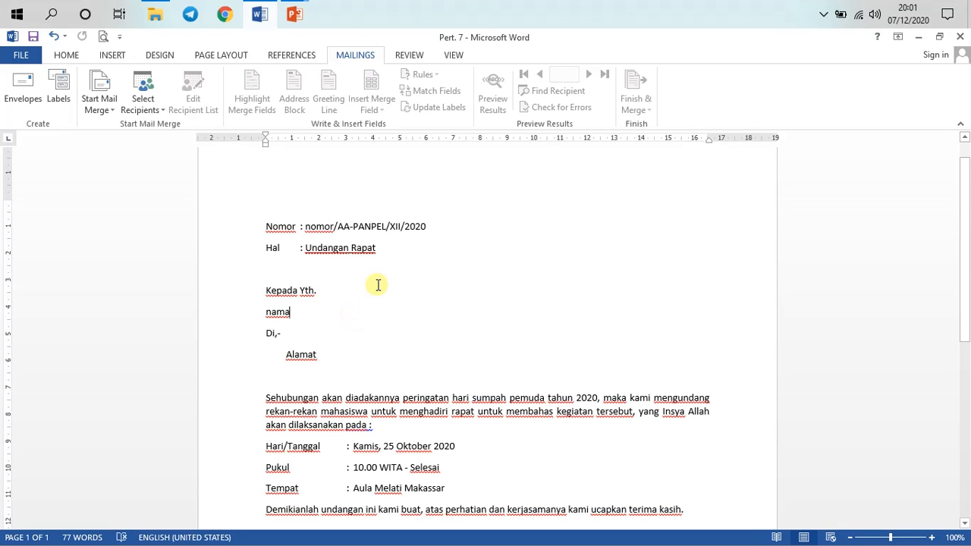
pyautogui.scroll(-4, 397, 354)
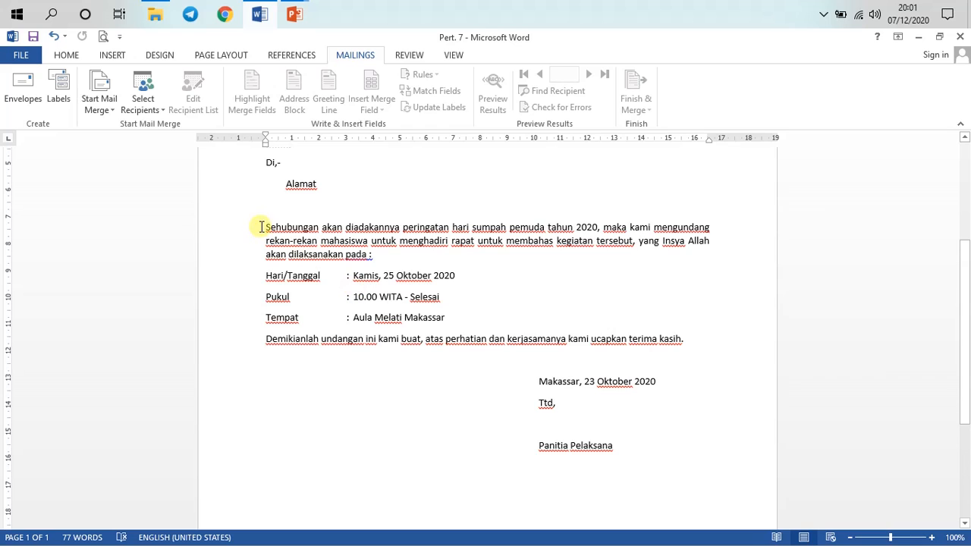
pyautogui.moveTo(265, 227); pyautogui.dragTo(511, 364)
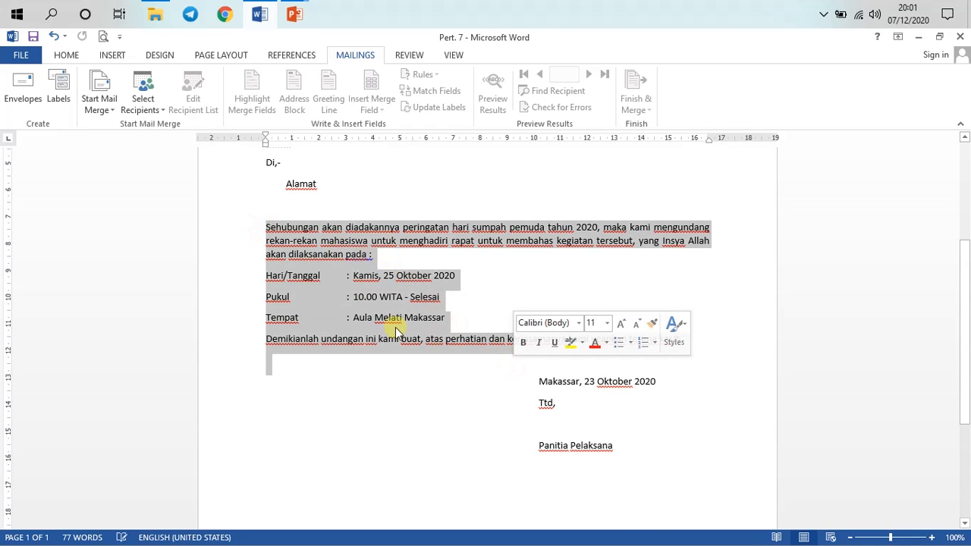
pyautogui.scroll(4, 397, 321)
pyautogui.doubleClick(308, 229)
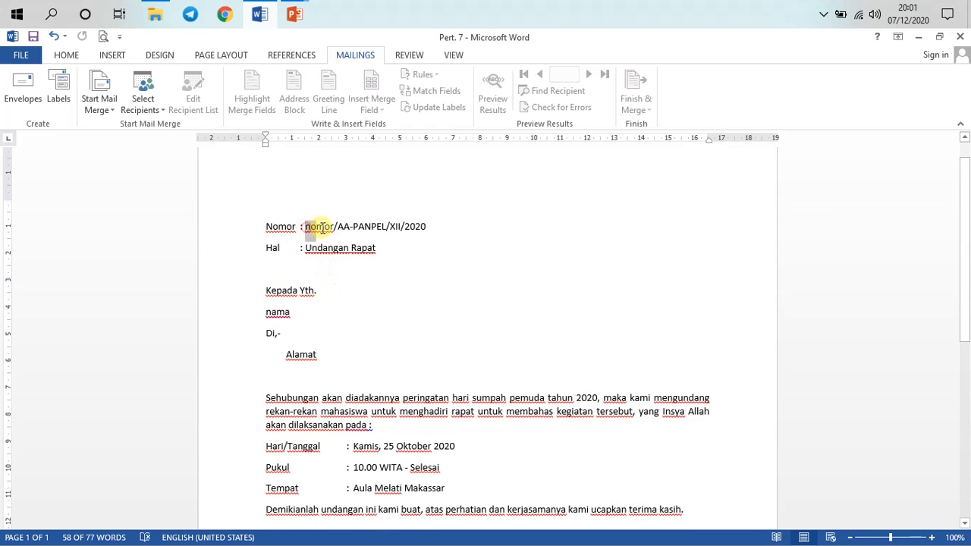
pyautogui.doubleClick(276, 313)
pyautogui.click(301, 358)
pyautogui.moveTo(300, 360); pyautogui.dragTo(318, 359)
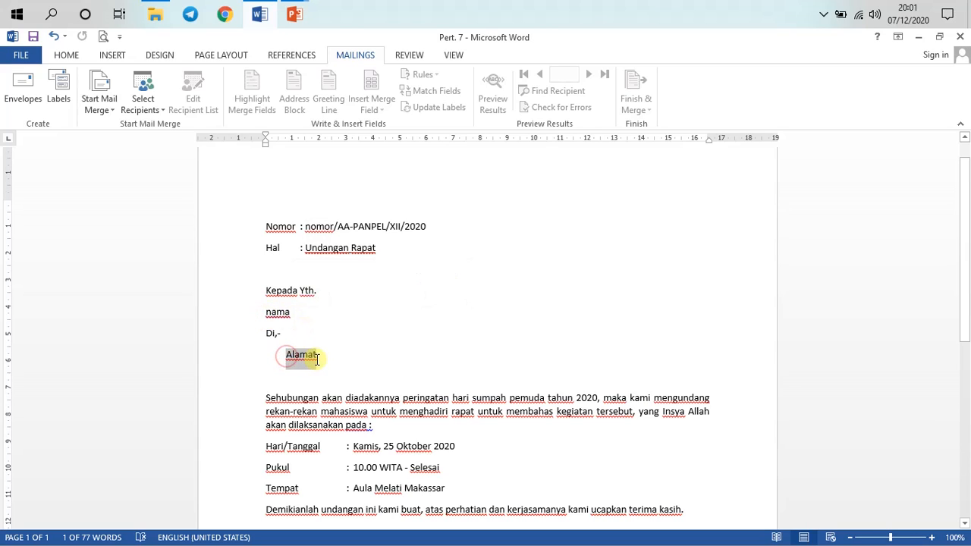
pyautogui.click(402, 372)
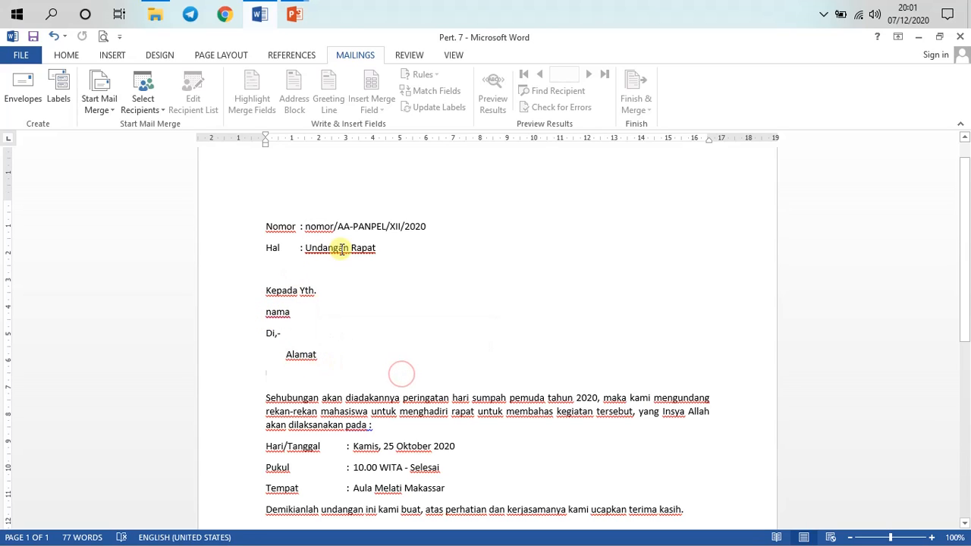
# - Examine the letter's body paragraphs, event details and signature block
pyautogui.scroll(-2, 402, 452)
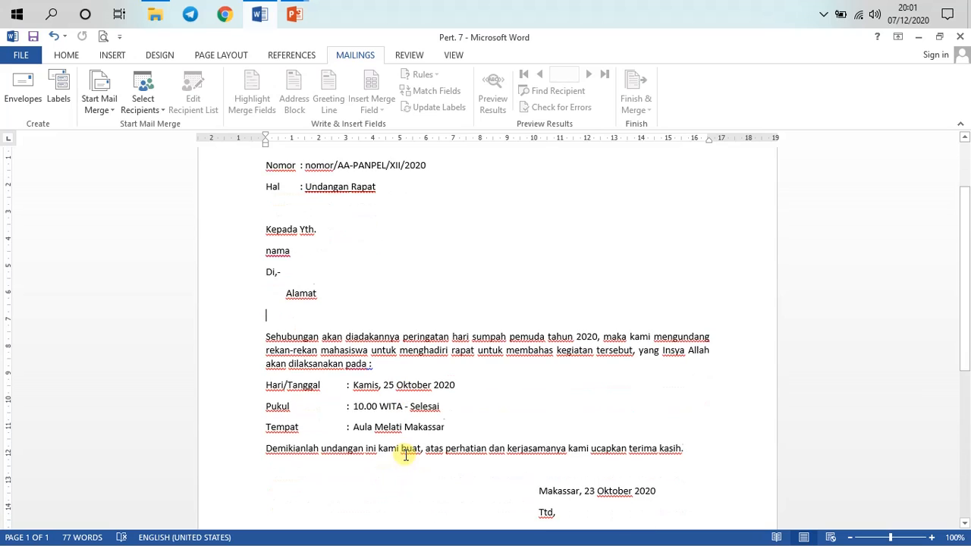
pyautogui.scroll(-4, 336, 268)
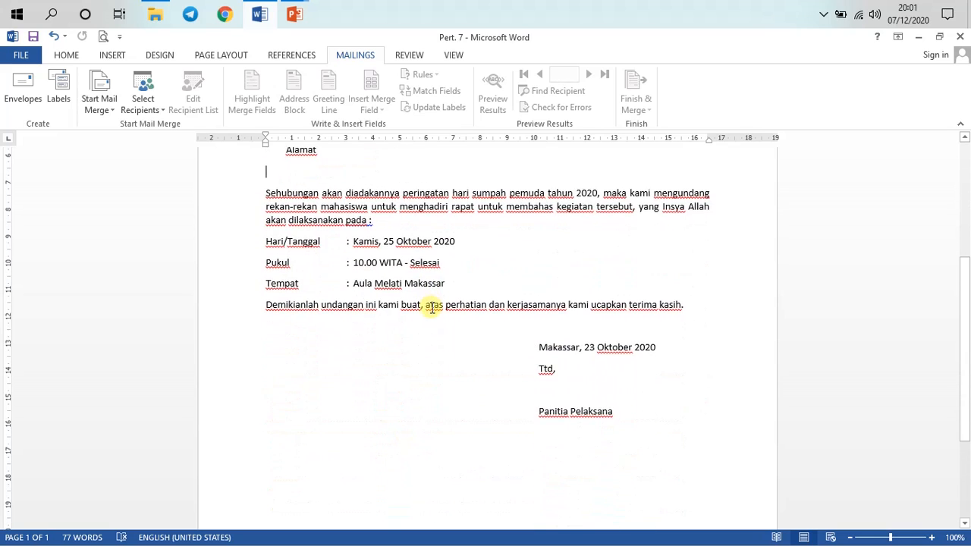
pyautogui.scroll(3, 280, 278)
pyautogui.moveTo(297, 292); pyautogui.dragTo(413, 403)
pyautogui.click(282, 325)
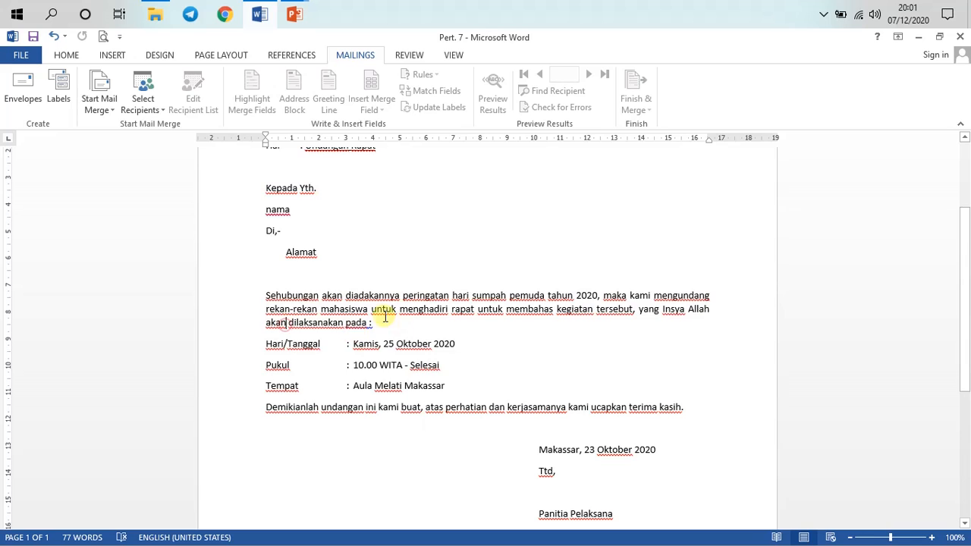
pyautogui.moveTo(313, 297); pyautogui.dragTo(445, 386)
pyautogui.click(335, 323)
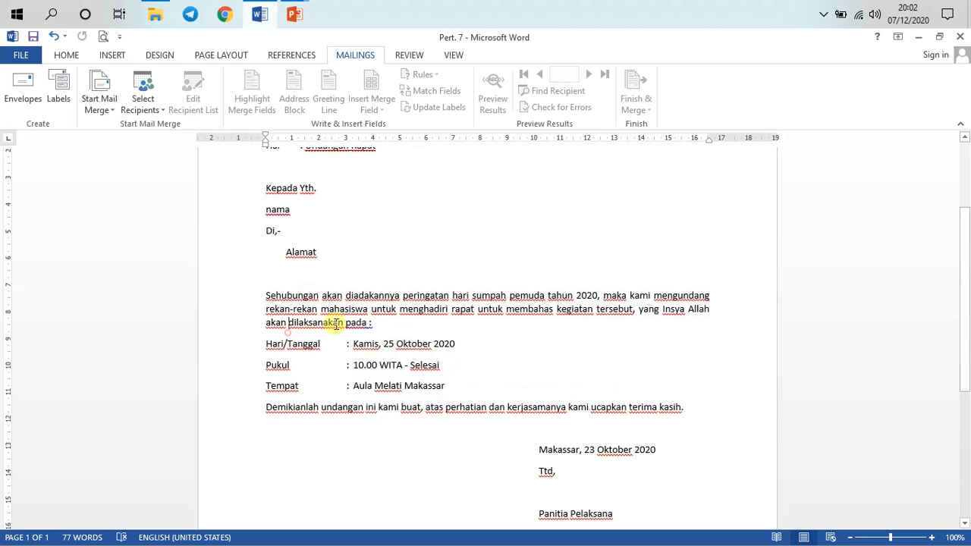
pyautogui.scroll(3, 340, 323)
pyautogui.scroll(1, 339, 322)
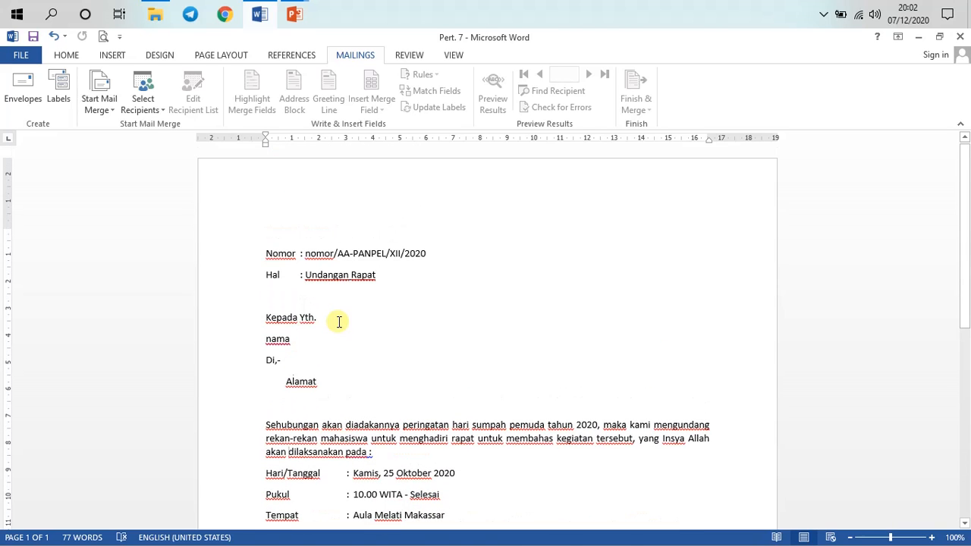
# - Set the document's paper size to A4
pyautogui.click(107, 56)
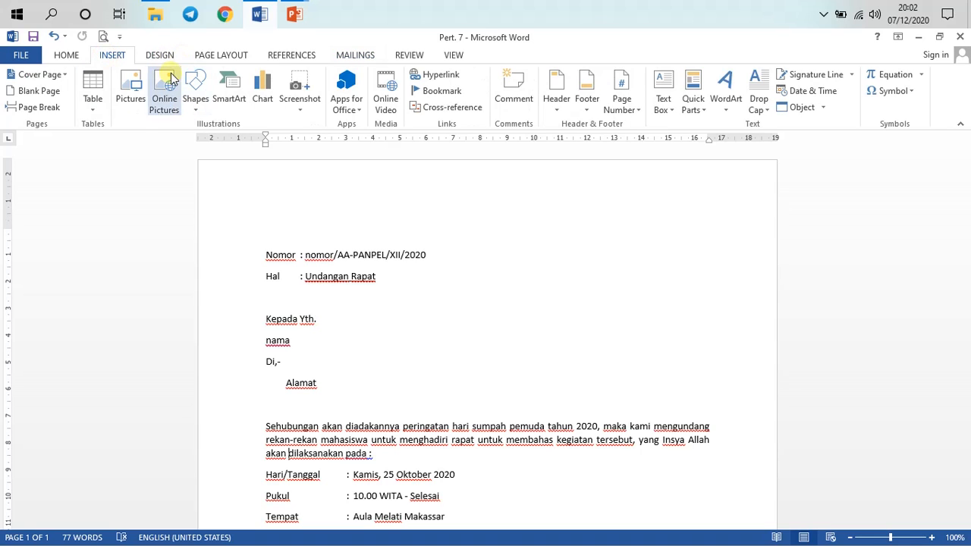
pyautogui.click(223, 56)
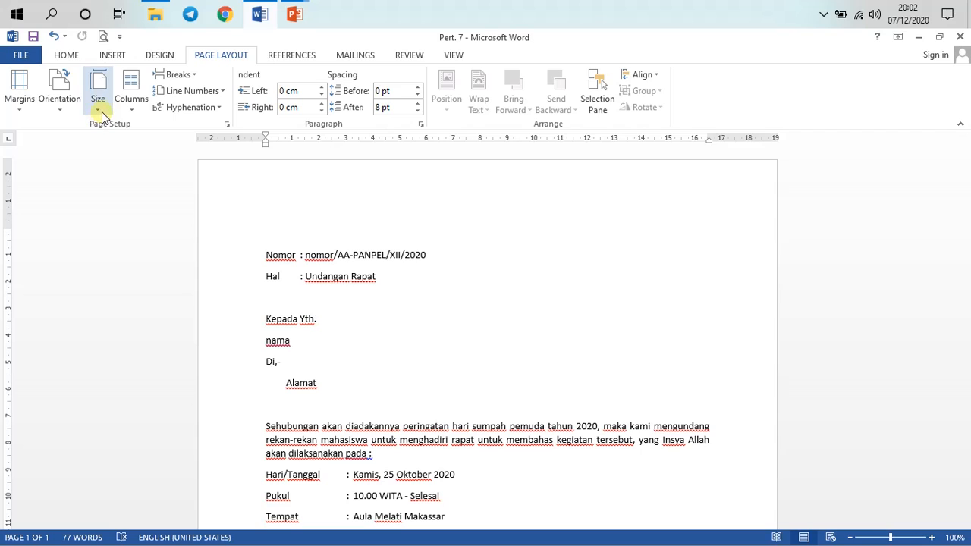
pyautogui.click(525, 299)
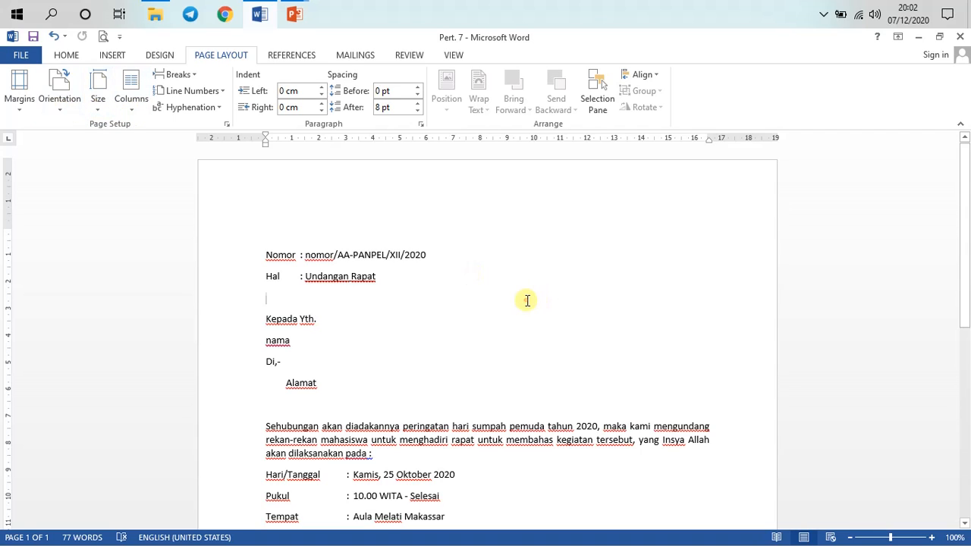
pyautogui.click(101, 105)
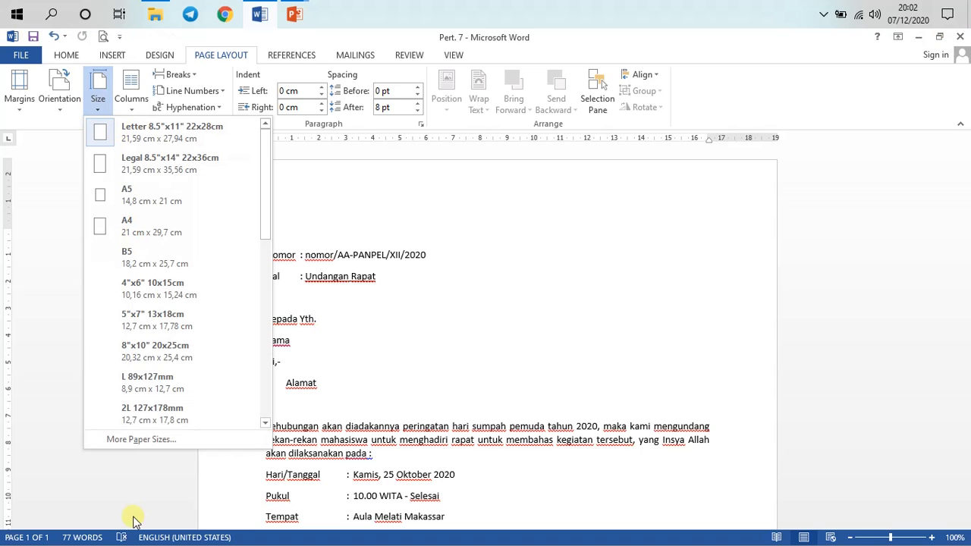
pyautogui.click(139, 231)
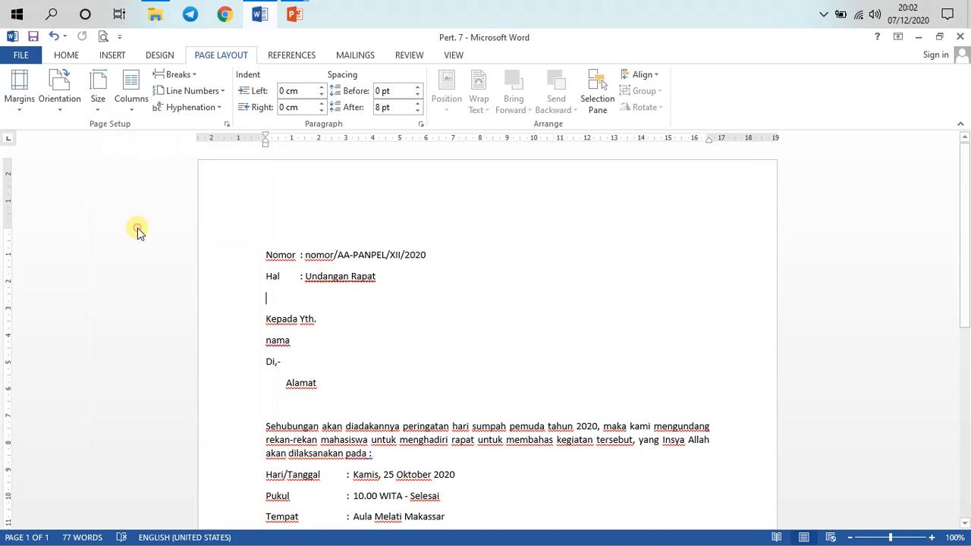
# - Set the page margins to 3 cm top, 4 cm left, 3 cm bottom and 3 cm right
pyautogui.click(92, 109)
pyautogui.click(121, 443)
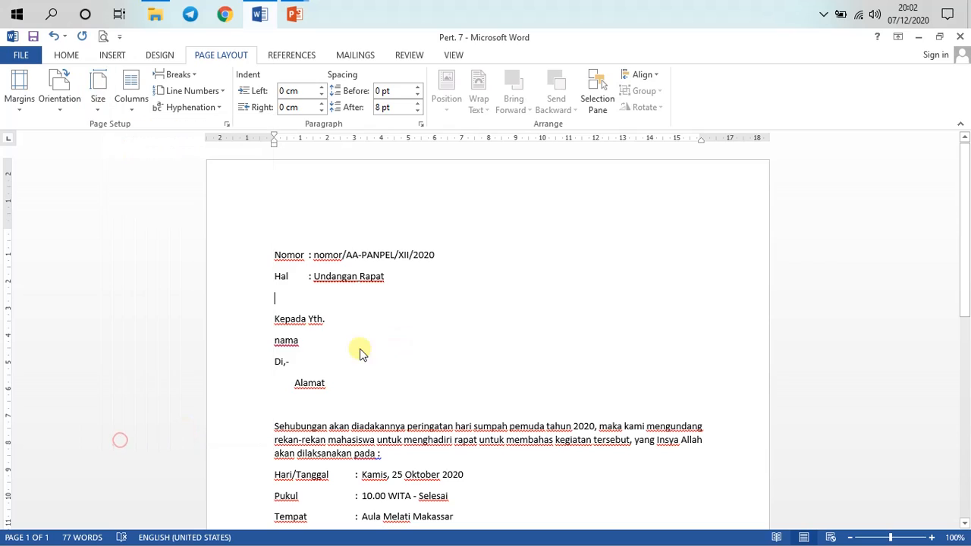
pyautogui.click(368, 119)
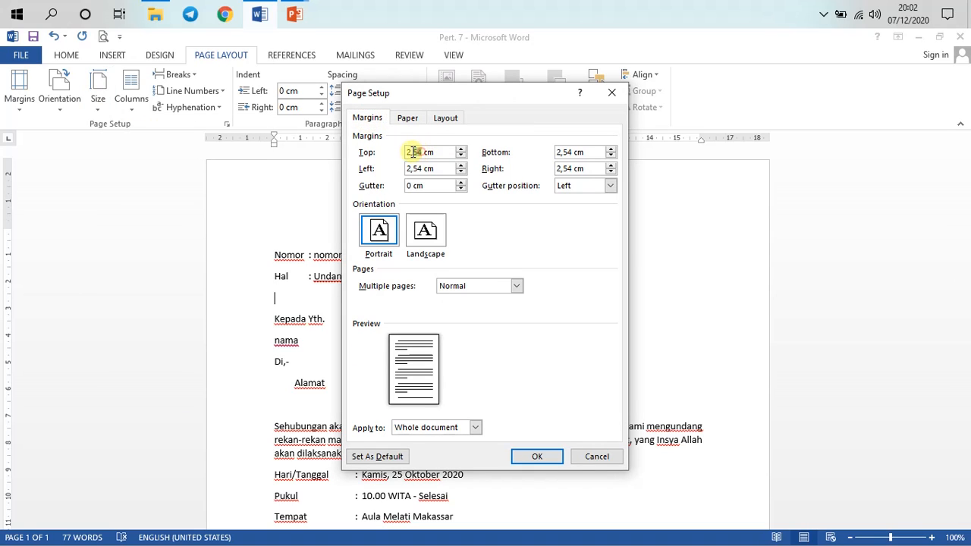
pyautogui.write('3')
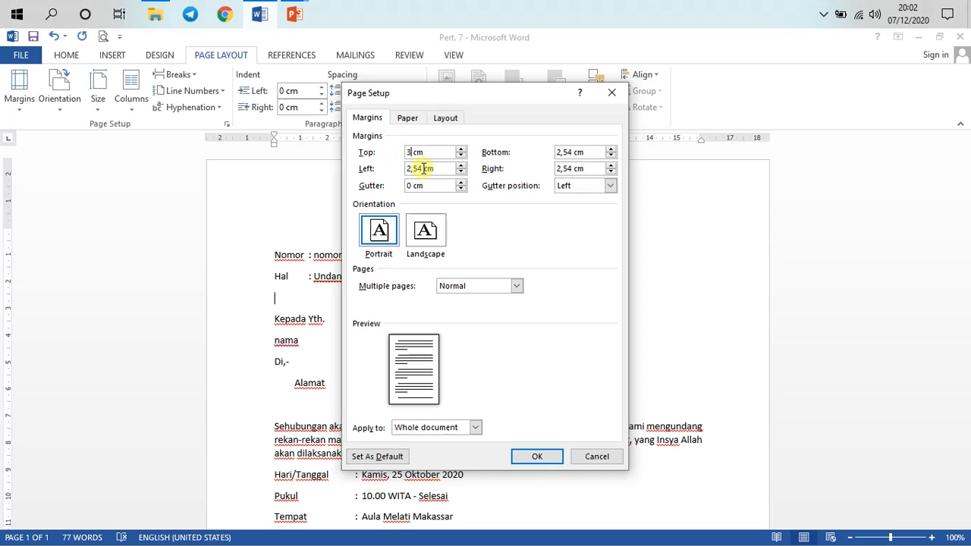
pyautogui.moveTo(422, 168); pyautogui.dragTo(397, 166)
pyautogui.write('4')
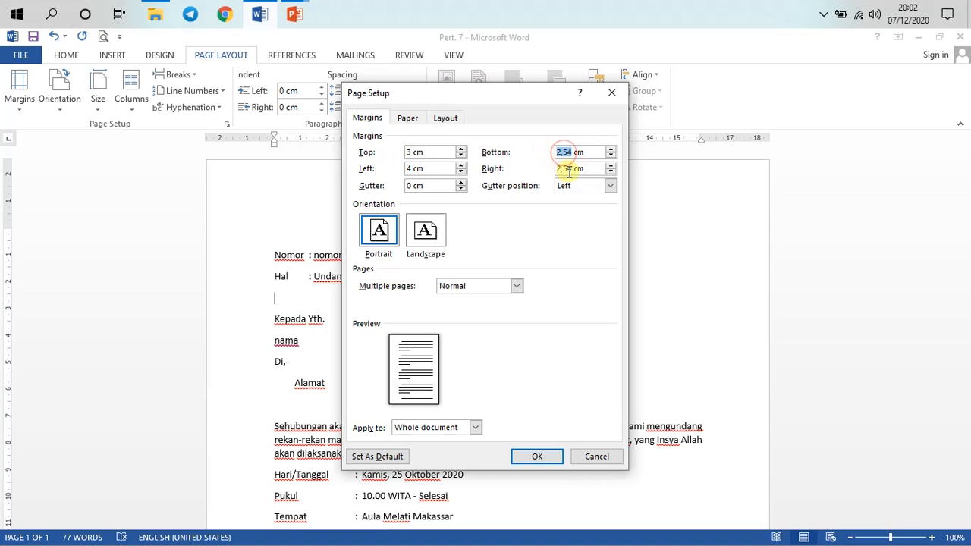
pyautogui.write('3')
pyautogui.moveTo(571, 169); pyautogui.dragTo(559, 168)
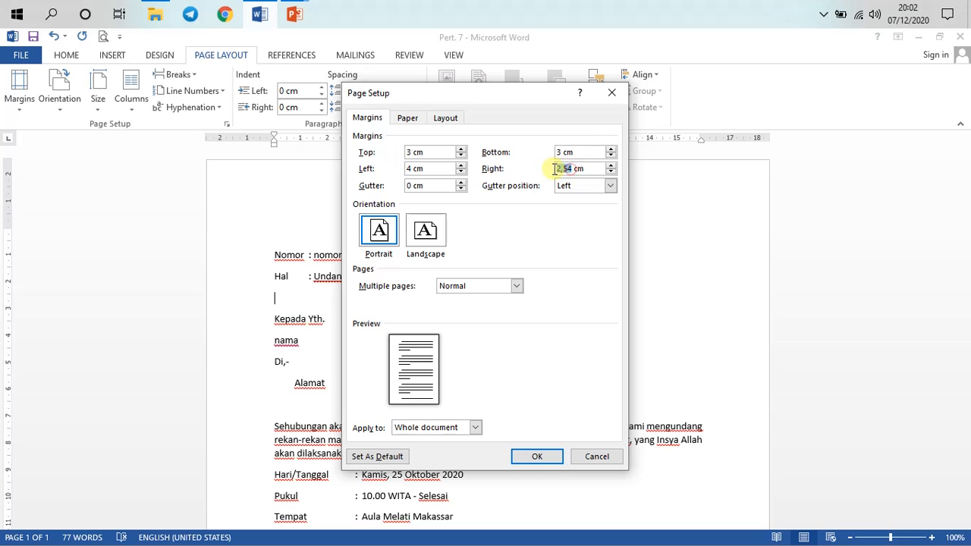
pyautogui.write('3')
pyautogui.click(536, 457)
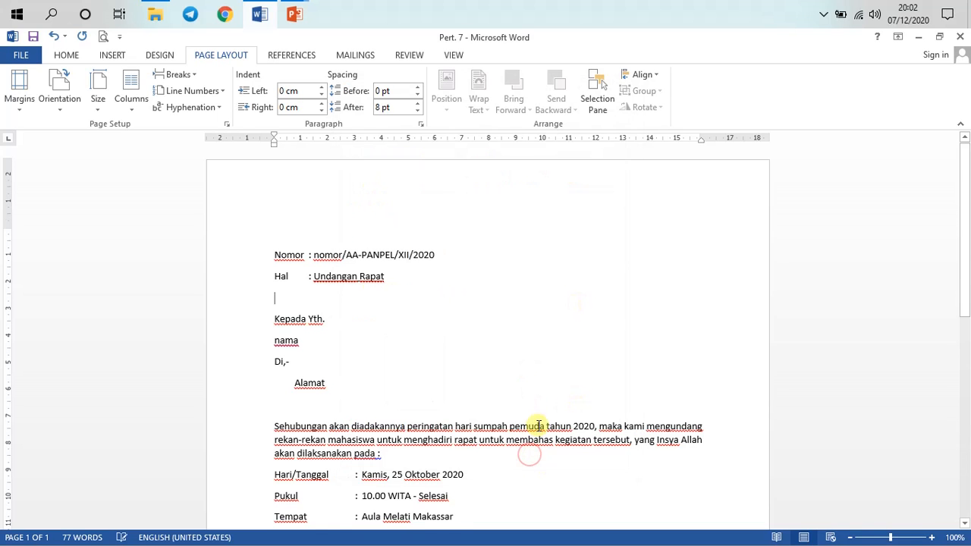
# - Set the spacing after to 0 pt for the opening body paragraph and the Hari/Tanggal line
pyautogui.scroll(-10, 422, 349)
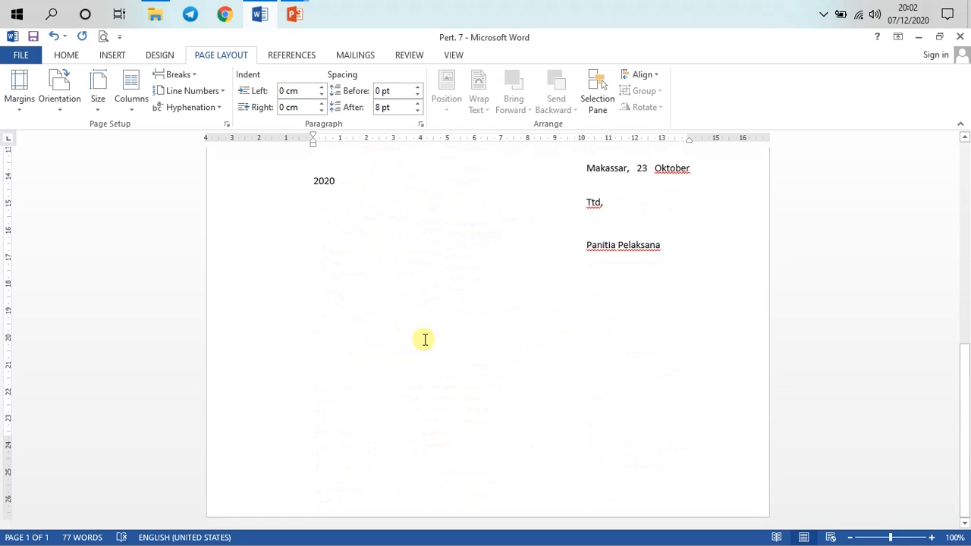
pyautogui.scroll(10, 425, 339)
pyautogui.scroll(-5, 306, 351)
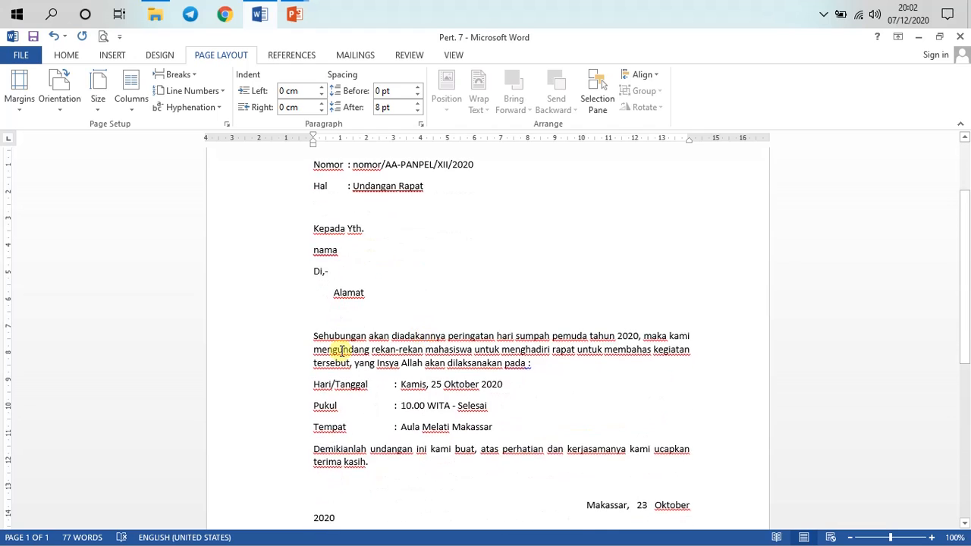
pyautogui.scroll(2, 351, 341)
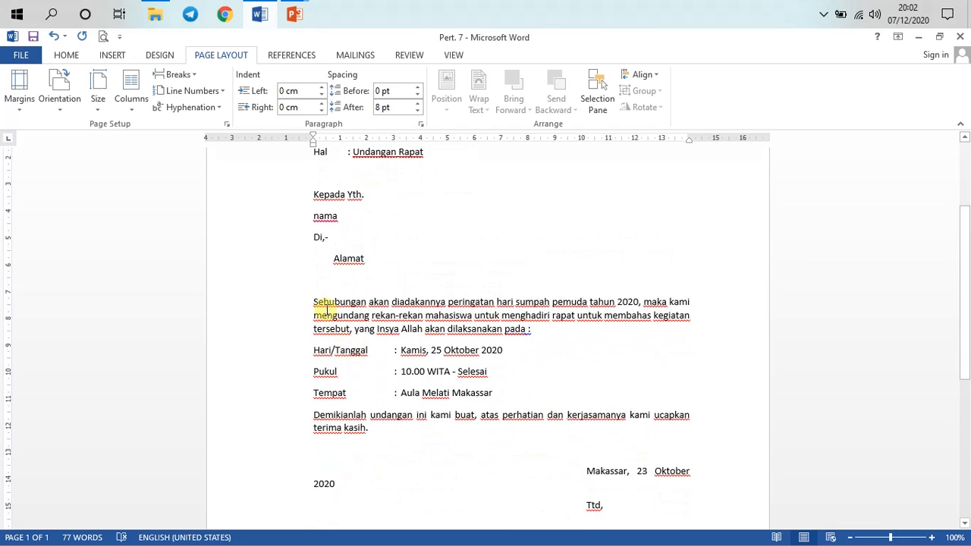
pyautogui.moveTo(315, 301); pyautogui.dragTo(456, 416)
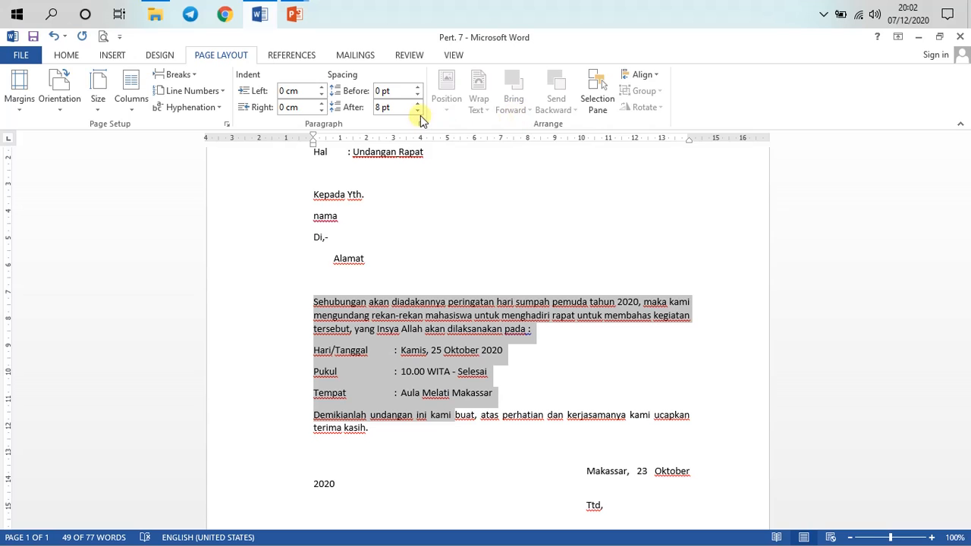
pyautogui.click(411, 381)
pyautogui.moveTo(337, 303); pyautogui.dragTo(385, 328)
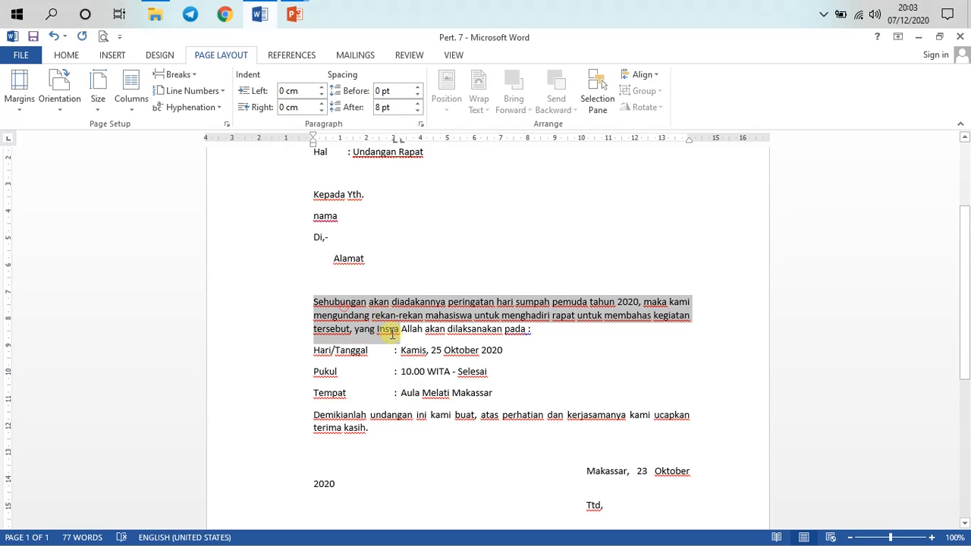
pyautogui.click(334, 339)
pyautogui.moveTo(336, 304); pyautogui.dragTo(394, 347)
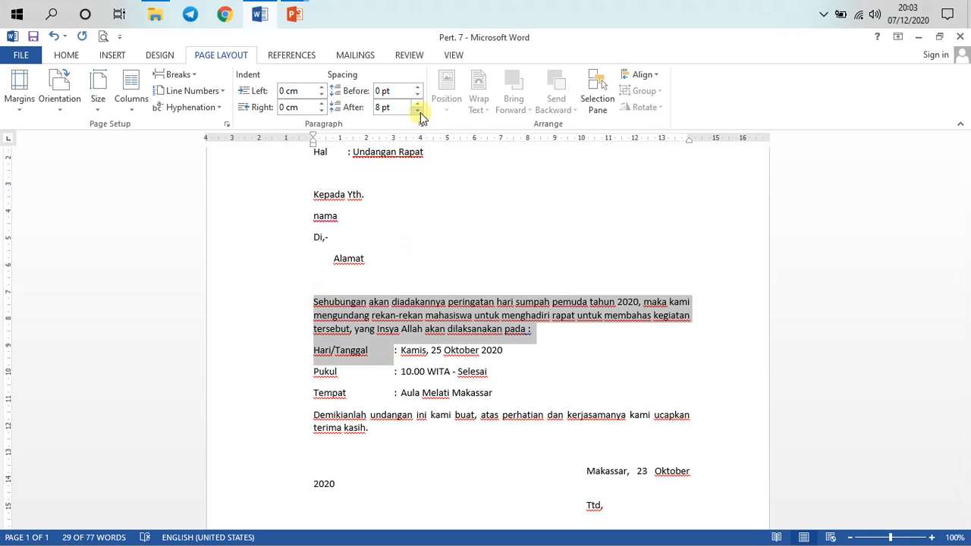
pyautogui.click(418, 111)
pyautogui.click(417, 110)
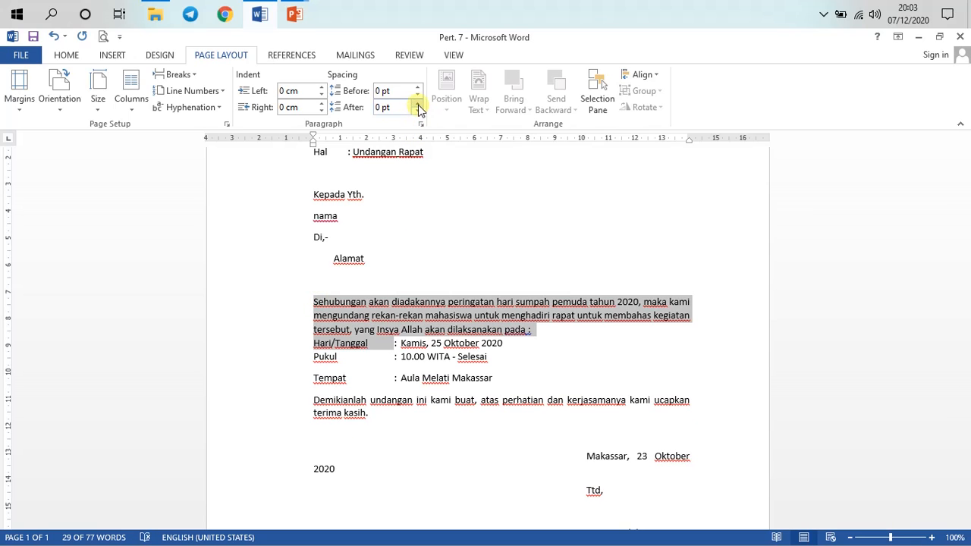
# - Set the spacing after to 12 pt for all body text from "Sehubungan" through "terima kasih"
pyautogui.click(382, 373)
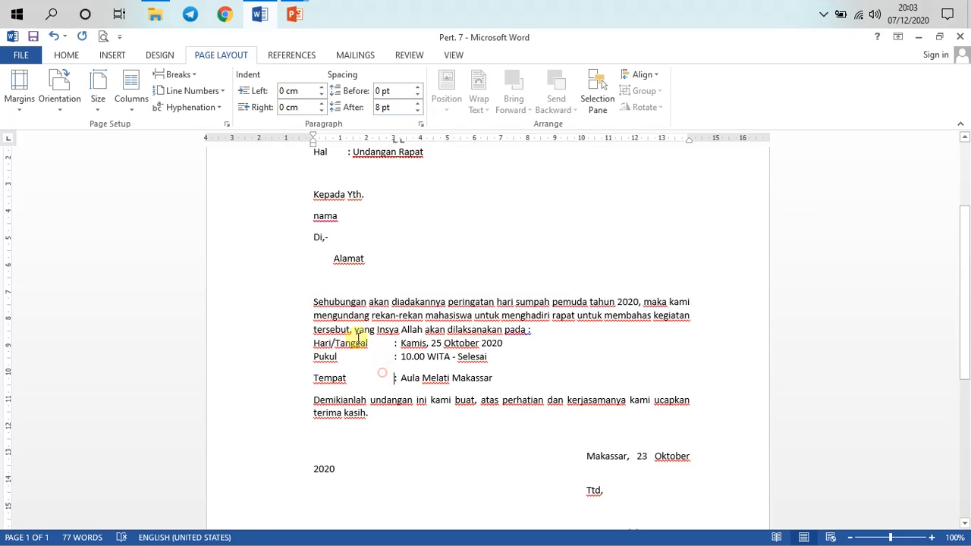
pyautogui.keyDown('shift'); pyautogui.click(369, 413); pyautogui.keyUp('shift')
pyautogui.click(417, 111)
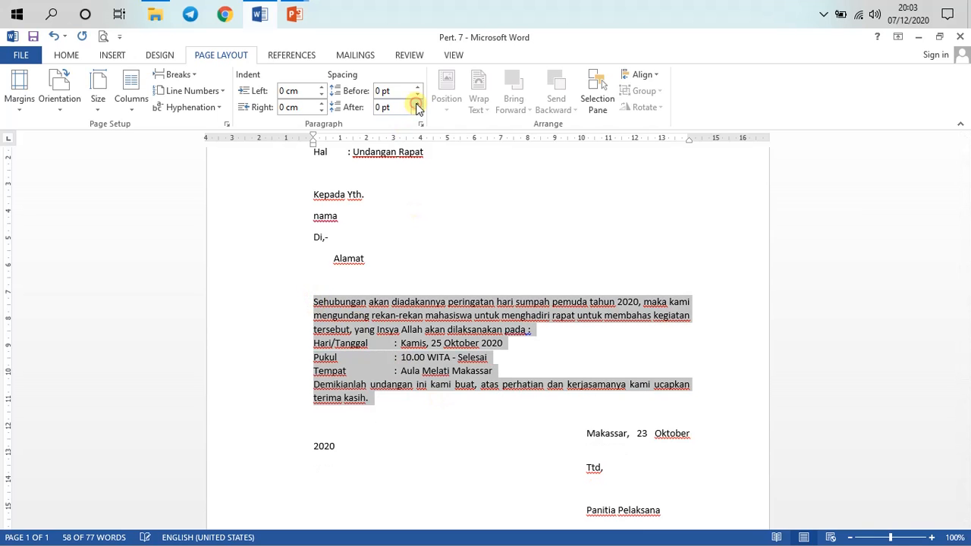
pyautogui.click(417, 104)
pyautogui.click(418, 104)
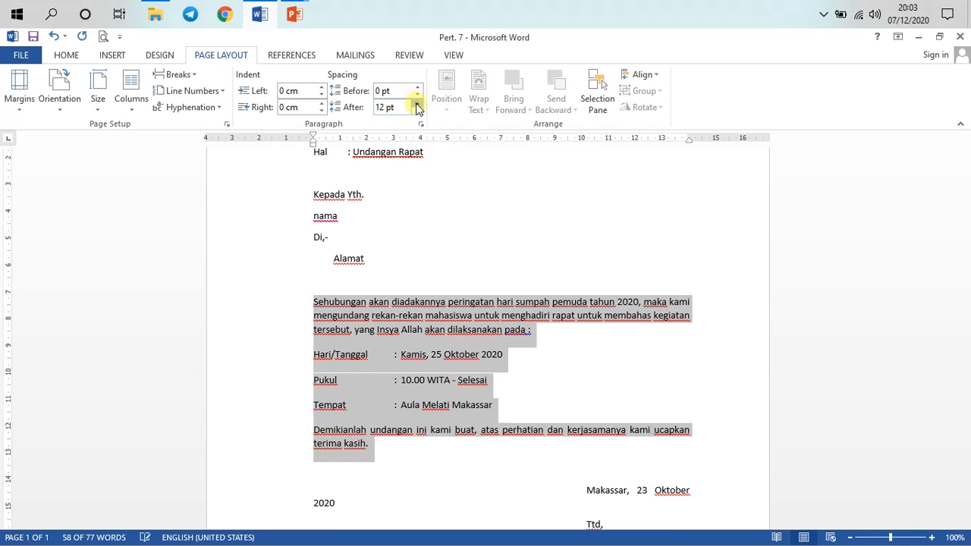
pyautogui.click(406, 375)
# - Set the line spacing of the body paragraphs from "Sehubungan" to "Demikianlah" to 2.0
pyautogui.moveTo(318, 298); pyautogui.dragTo(439, 430)
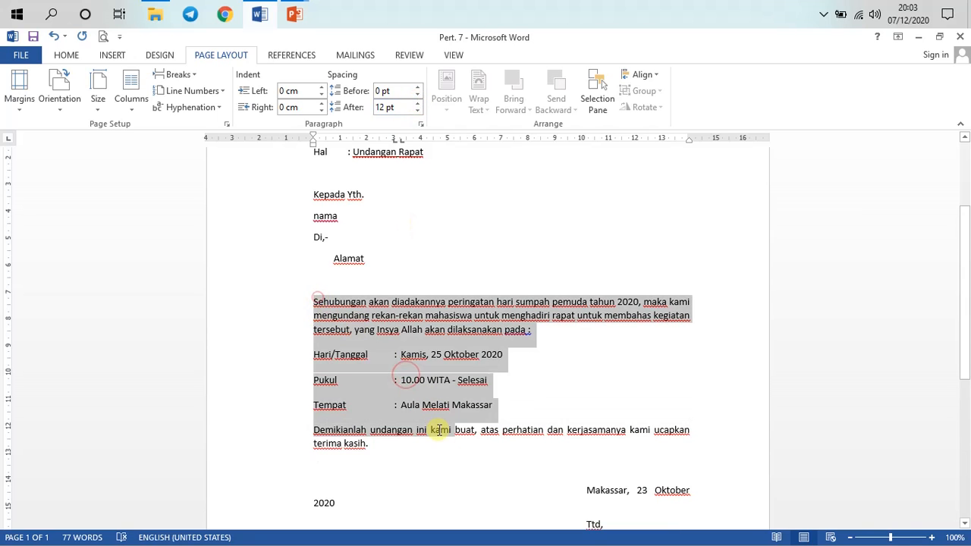
pyautogui.click(66, 53)
pyautogui.click(383, 104)
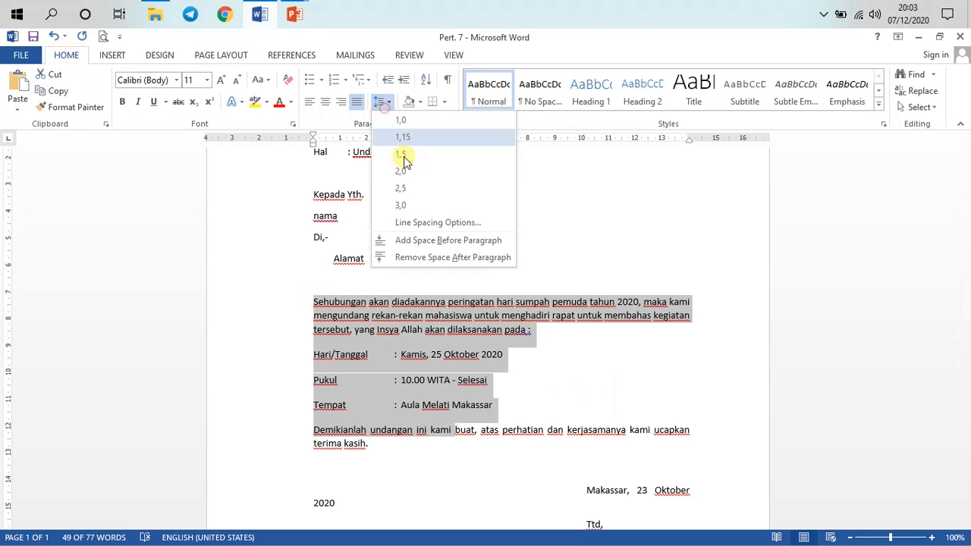
pyautogui.click(507, 363)
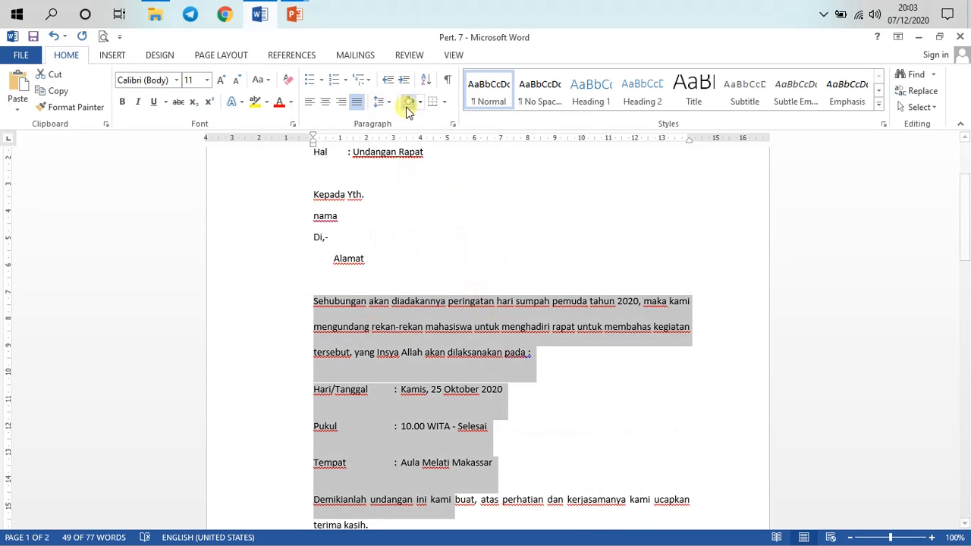
# - Set the line spacing of the body paragraphs from "Sehubungan" to "Demikianlah" to 1.5
pyautogui.click(383, 102)
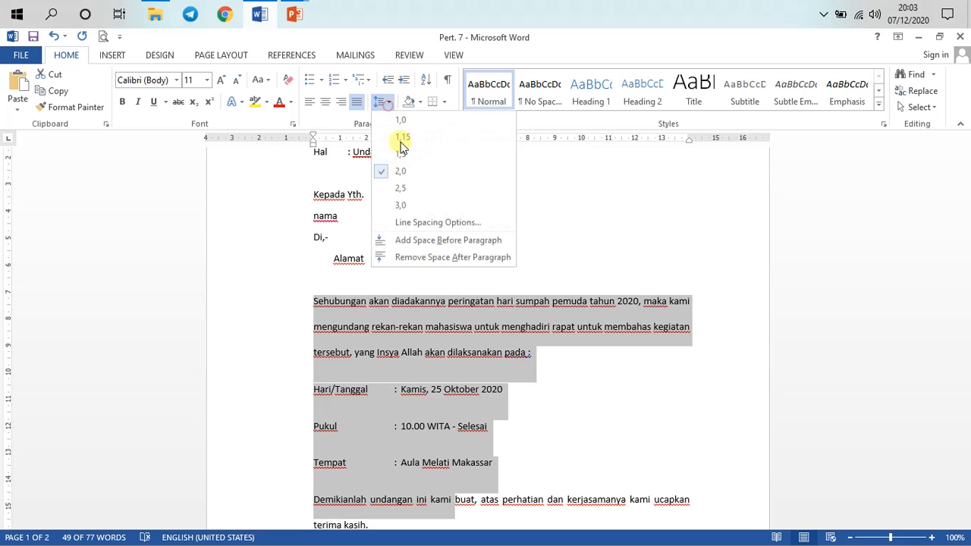
pyautogui.click(405, 154)
pyautogui.scroll(-2, 425, 300)
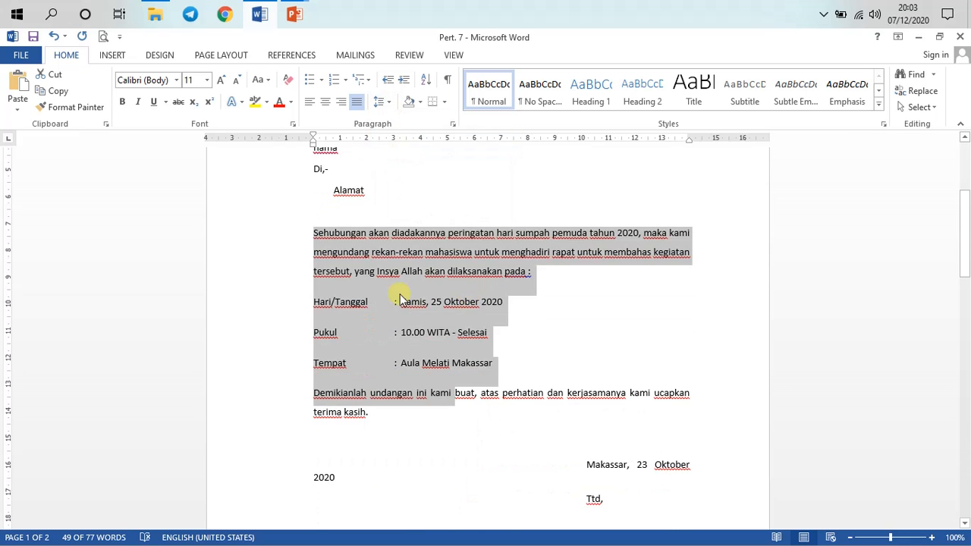
pyautogui.click(334, 291)
pyautogui.scroll(3, 326, 294)
pyautogui.scroll(-4, 324, 297)
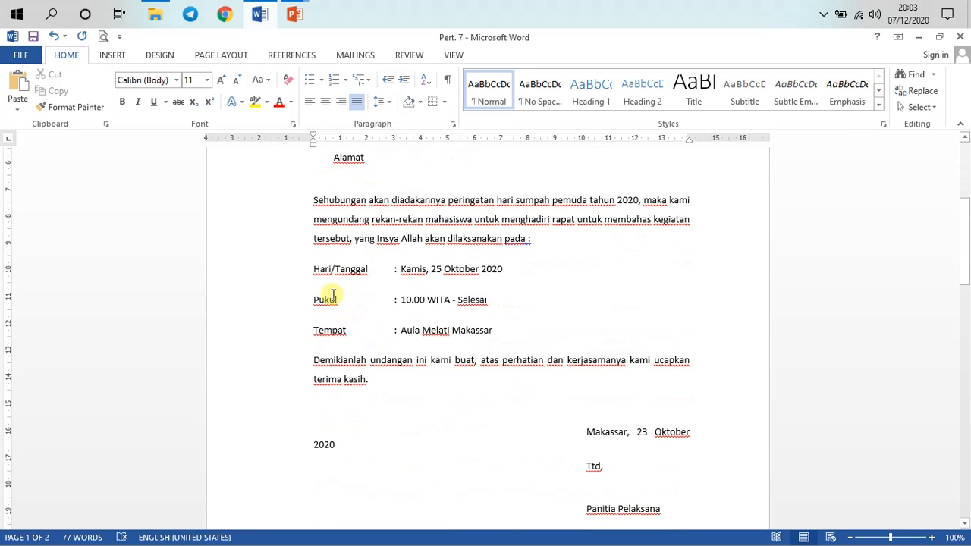
# - Indent the Hari/Tanggal, Pukul and Tempat lines to about 1.75 cm from the left margin
pyautogui.click(308, 267)
pyautogui.moveTo(387, 296); pyautogui.dragTo(444, 327)
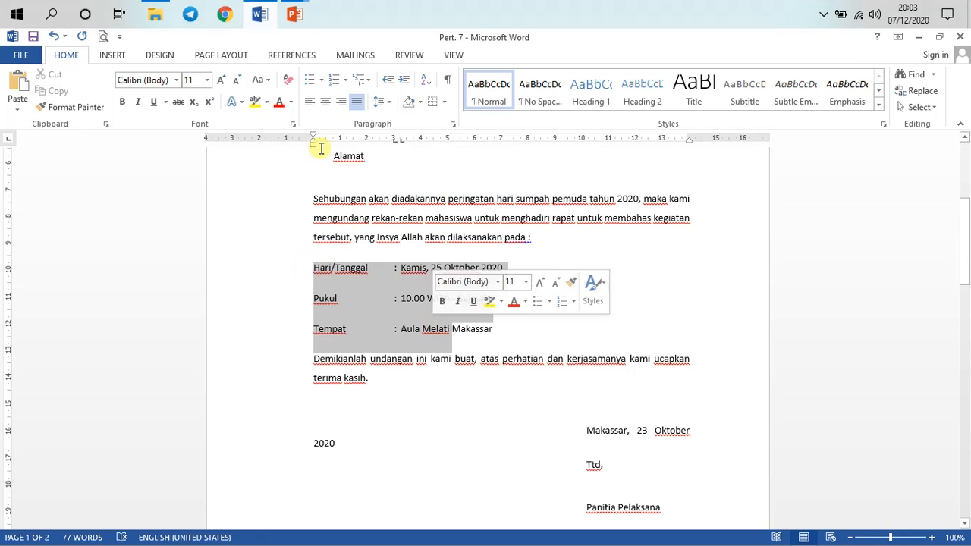
pyautogui.moveTo(315, 149); pyautogui.dragTo(361, 162)
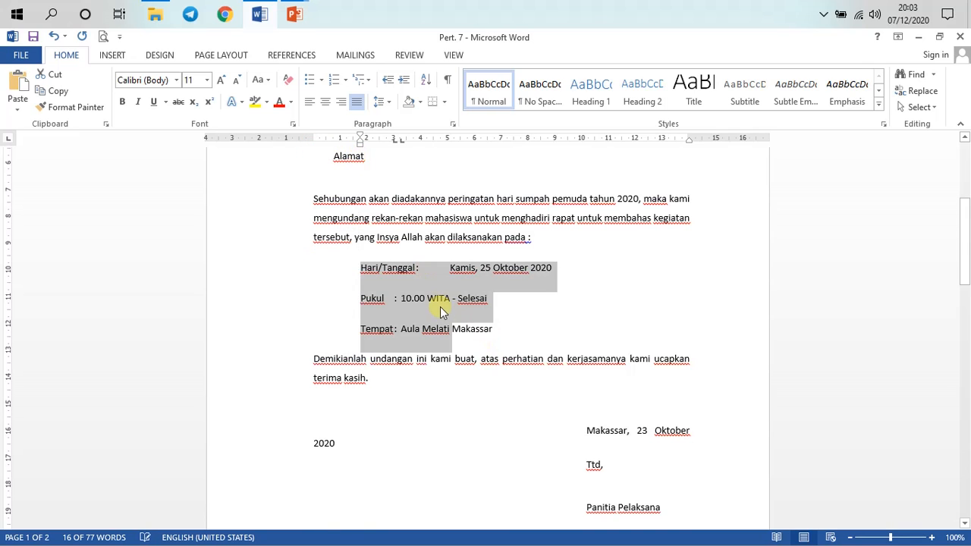
# - Add a tab before the Hari/Tanggal colon and move the three detail lines' tab stops to about 4 cm and 4.25 cm
pyautogui.click(419, 270)
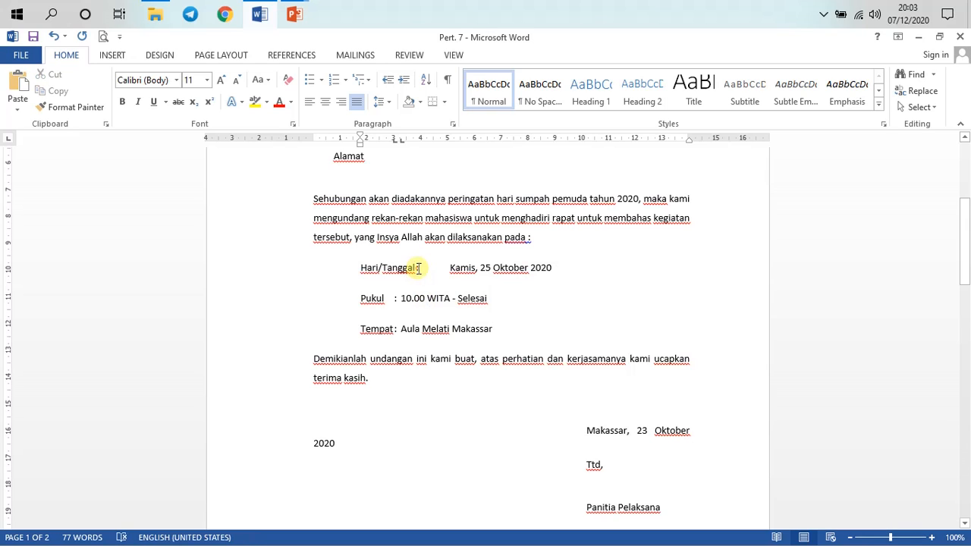
pyautogui.press('Tab')
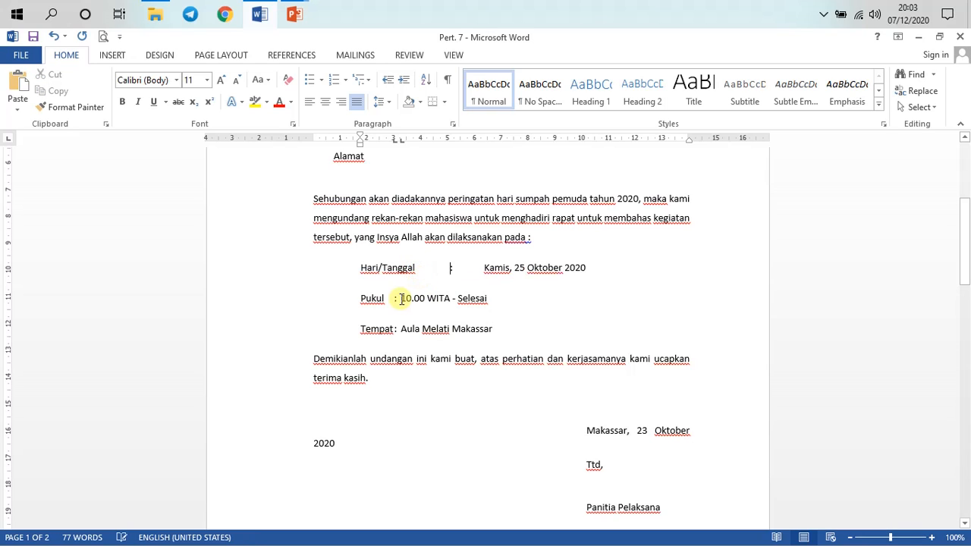
pyautogui.moveTo(382, 267); pyautogui.dragTo(472, 337)
pyautogui.moveTo(362, 268); pyautogui.dragTo(493, 330)
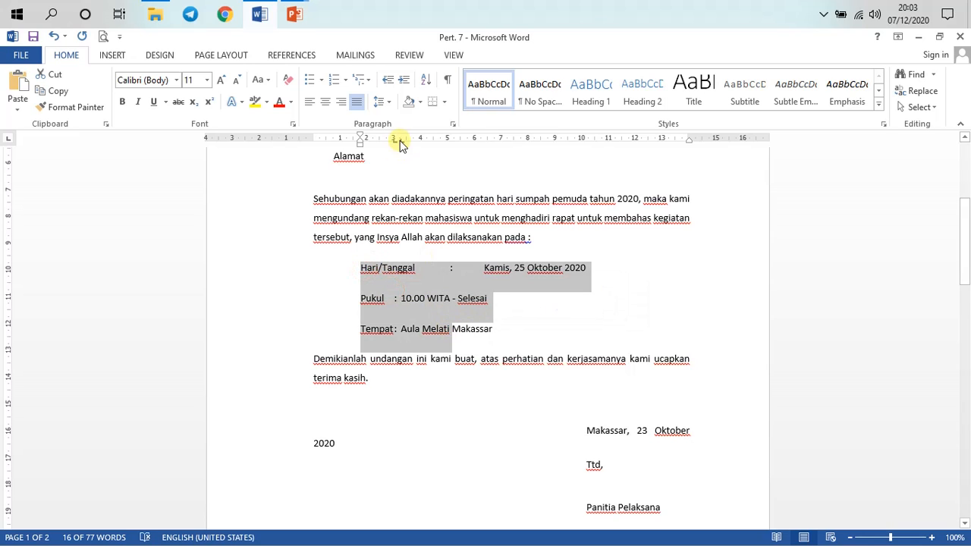
pyautogui.moveTo(394, 140); pyautogui.dragTo(428, 146)
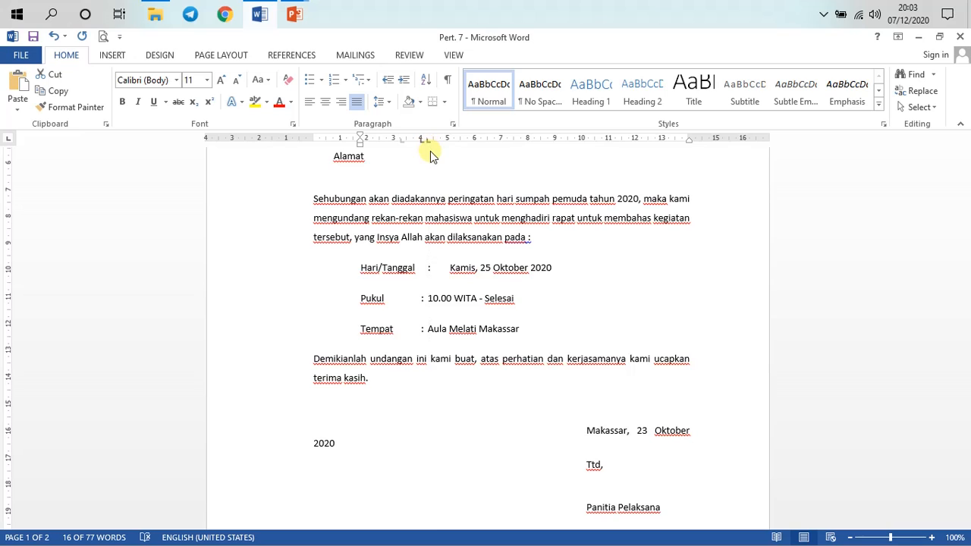
# - Remove the surplus tab from the Hari/Tanggal line and align the colons and values of all three detail lines
pyautogui.click(427, 269)
pyautogui.press('BackSpace')
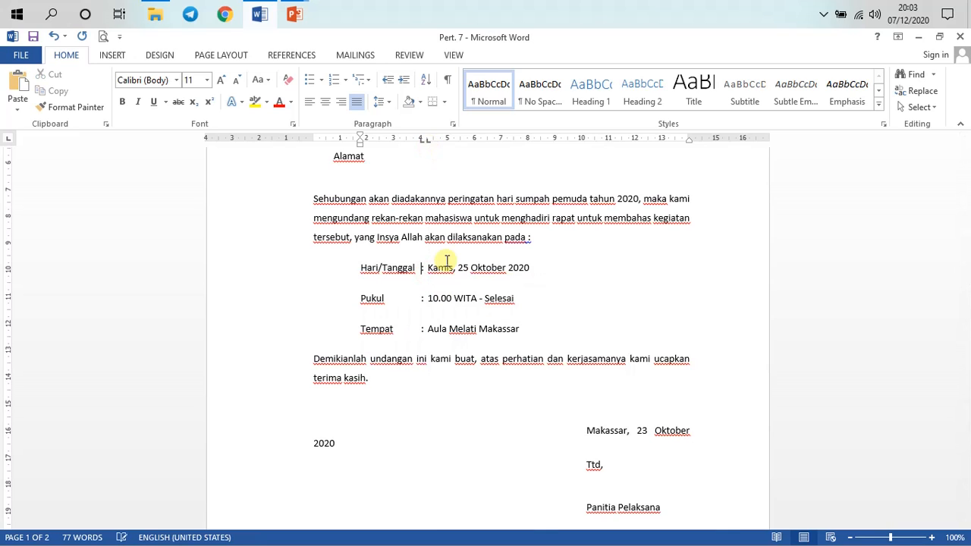
pyautogui.press('BackSpace')
pyautogui.press('BackSpace')
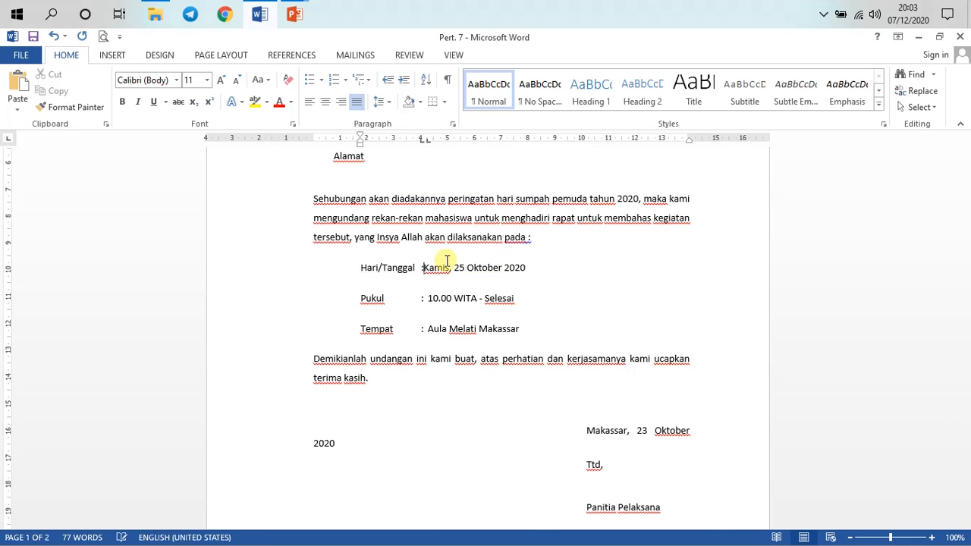
pyautogui.press('Tab')
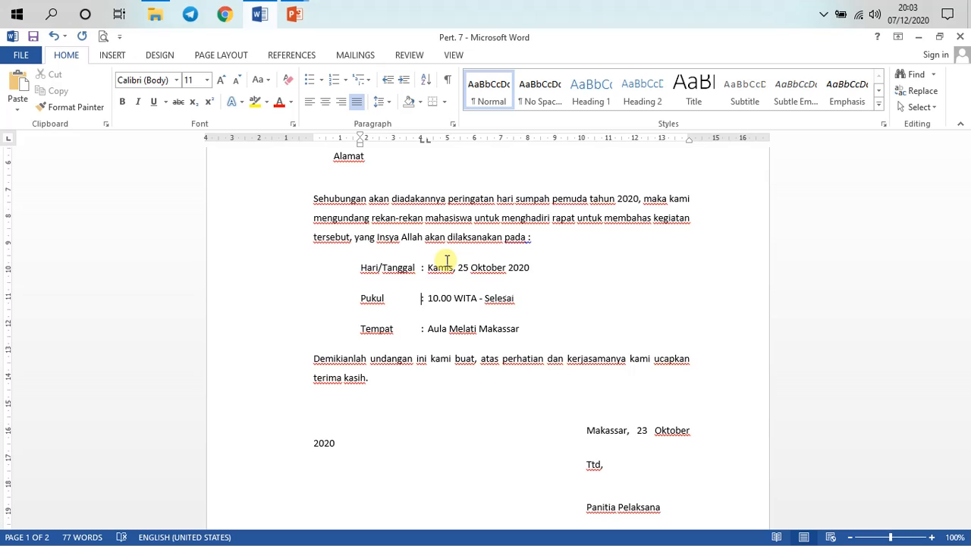
pyautogui.press('BackSpace')
pyautogui.press('Tab')
pyautogui.press('BackSpace')
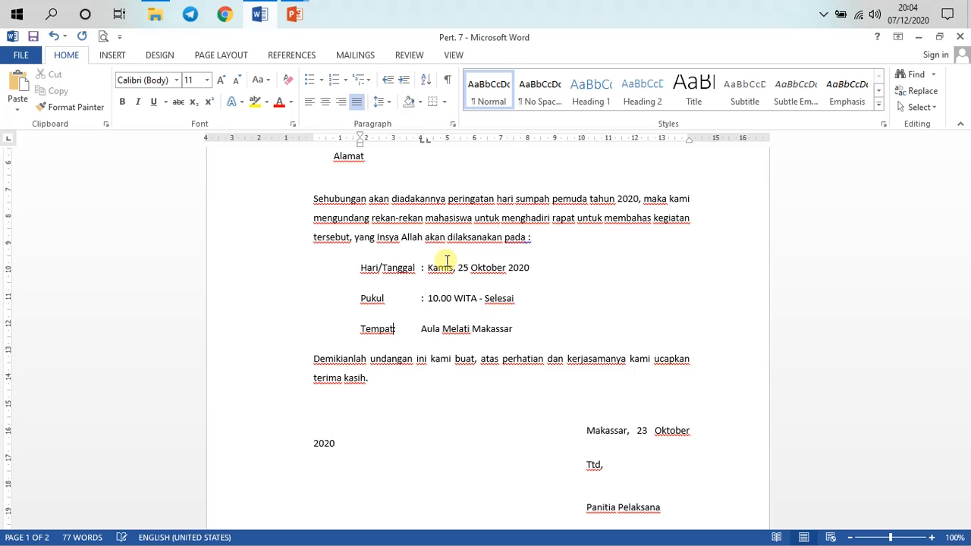
pyautogui.press('Tab')
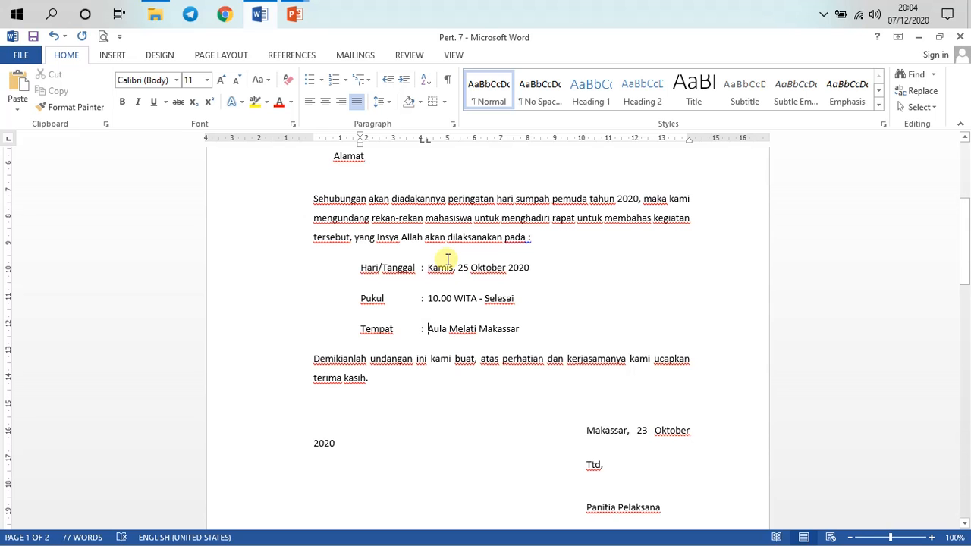
# - Remove one leading tab each from the Makassar date, Ttd and Panitia Pelaksana lines to align the signature block further left
pyautogui.scroll(3, 425, 338)
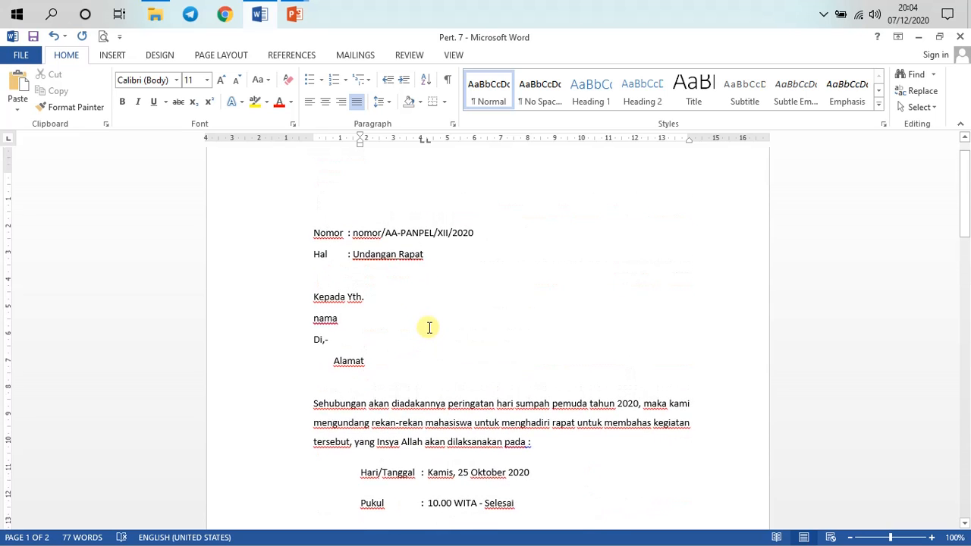
pyautogui.scroll(-3, 427, 332)
pyautogui.scroll(-3, 429, 328)
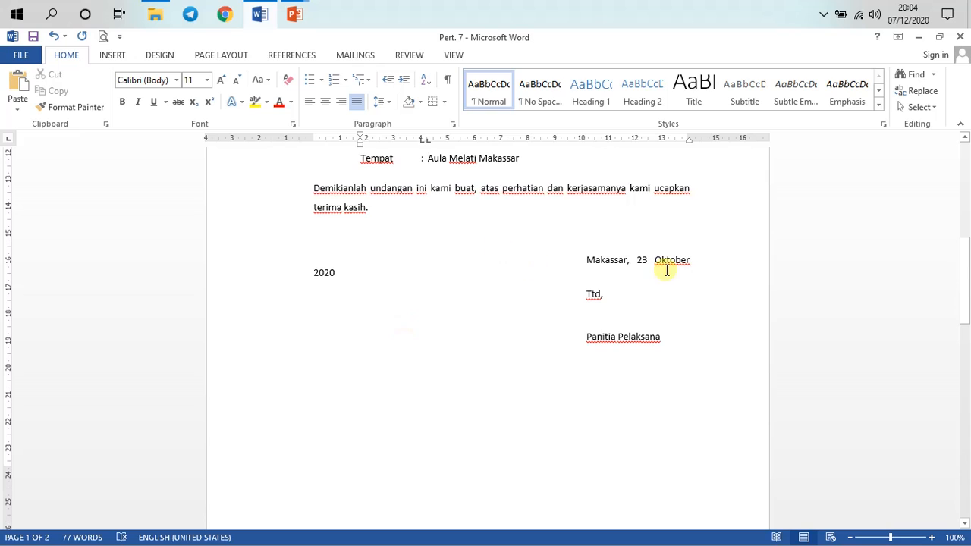
pyautogui.click(586, 261)
pyautogui.press('BackSpace')
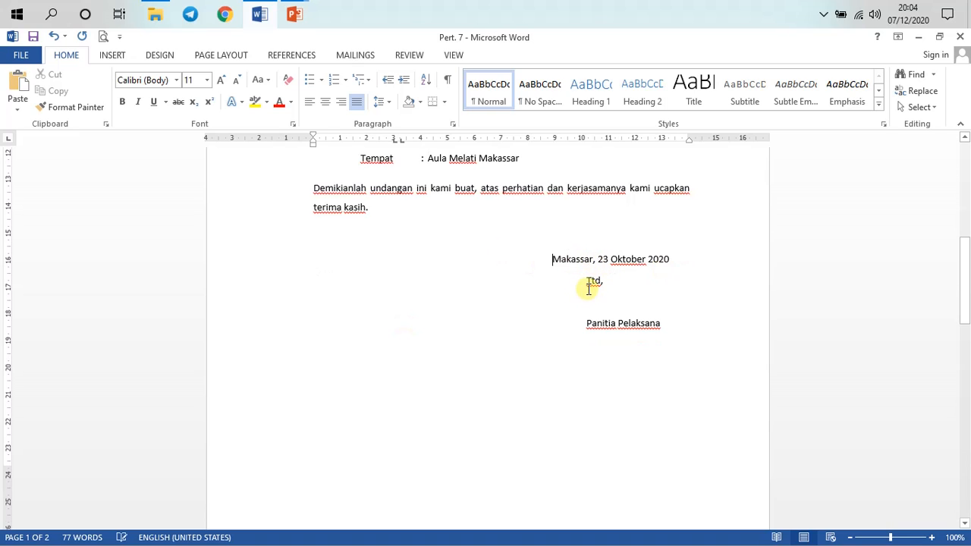
pyautogui.click(587, 282)
pyautogui.press('BackSpace')
pyautogui.click(587, 323)
pyautogui.press('BackSpace')
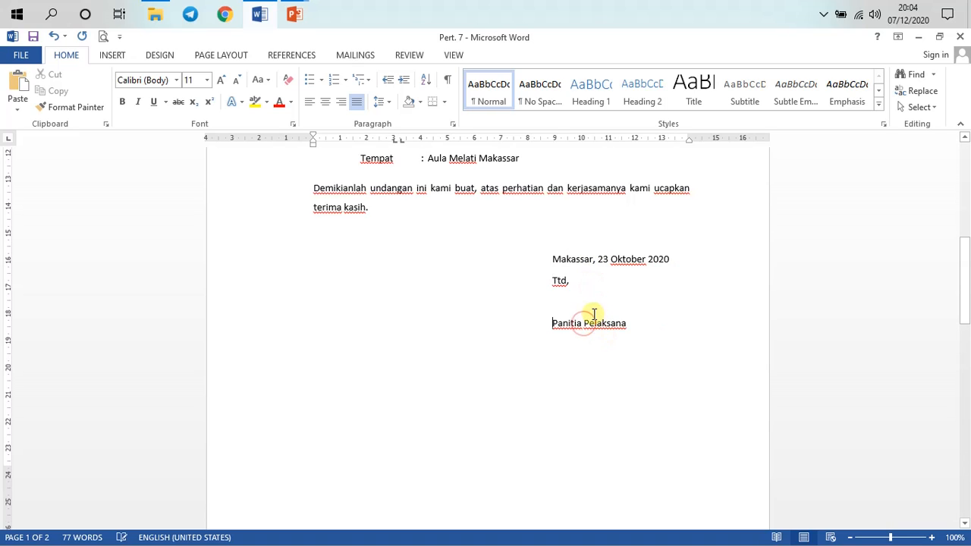
pyautogui.scroll(6, 622, 311)
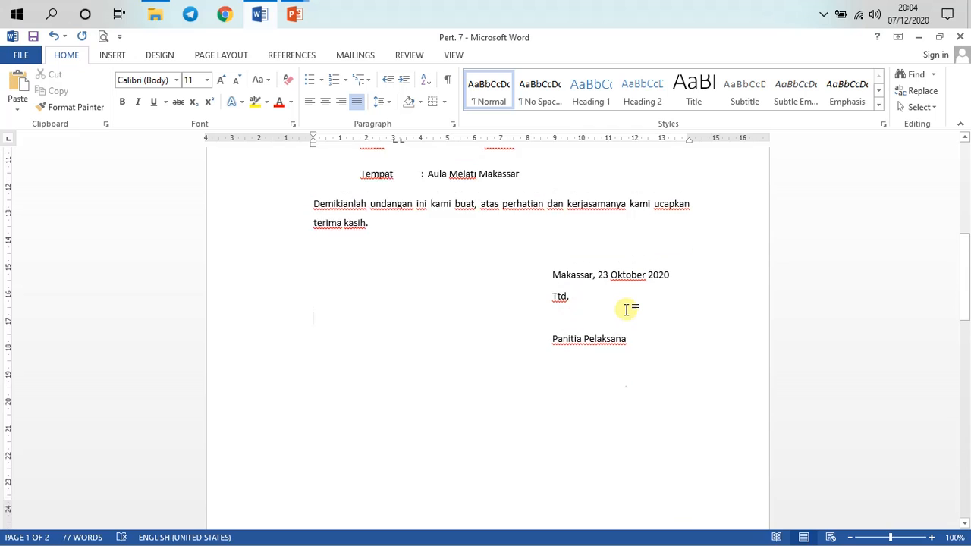
pyautogui.scroll(3, 527, 315)
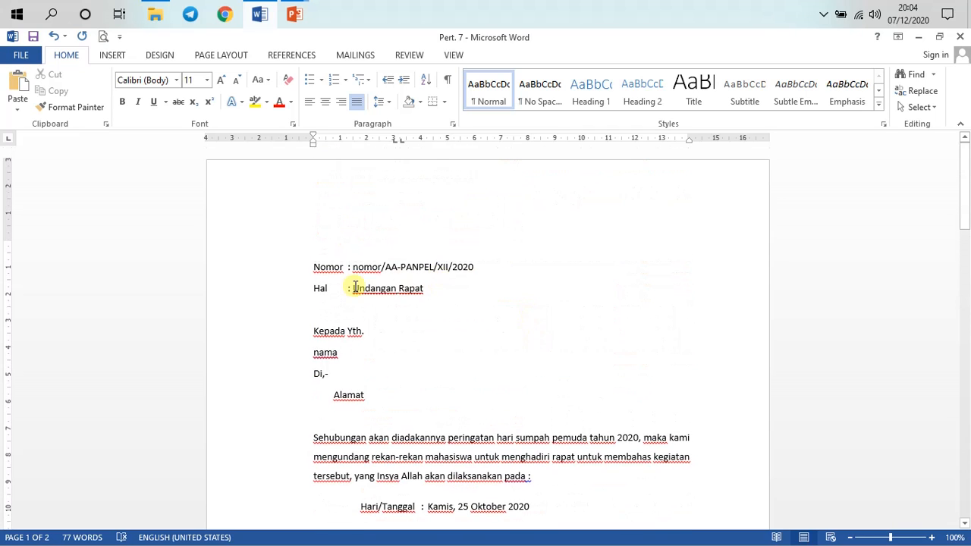
pyautogui.moveTo(354, 269); pyautogui.dragTo(380, 277)
pyautogui.click(430, 289)
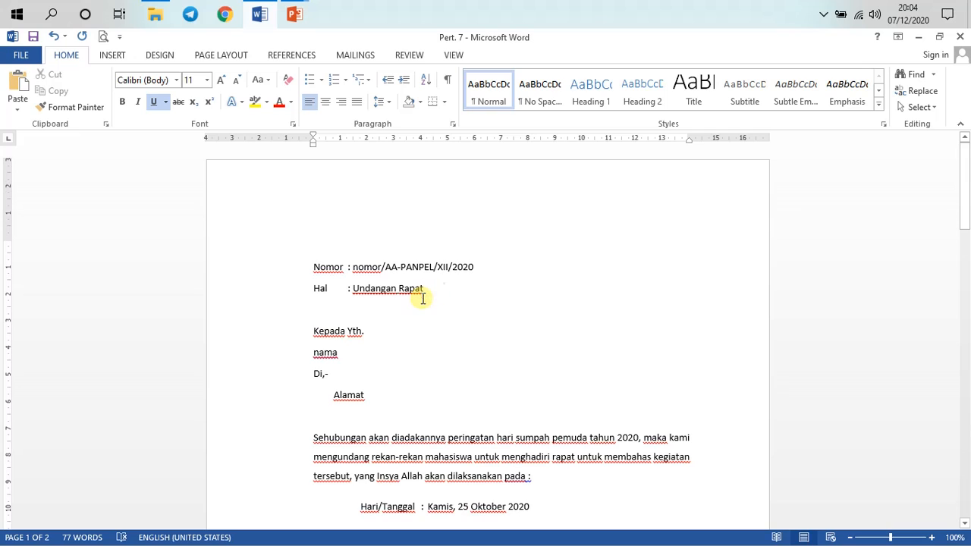
# - Start the Step-by-Step Mail Merge Wizard with Letters as the document type and proceed to the starting document
pyautogui.click(352, 58)
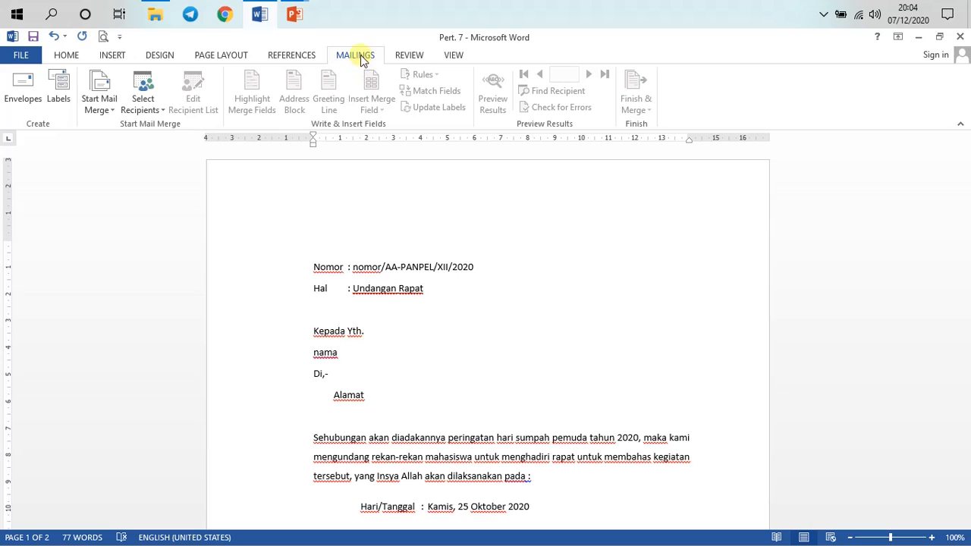
pyautogui.click(112, 110)
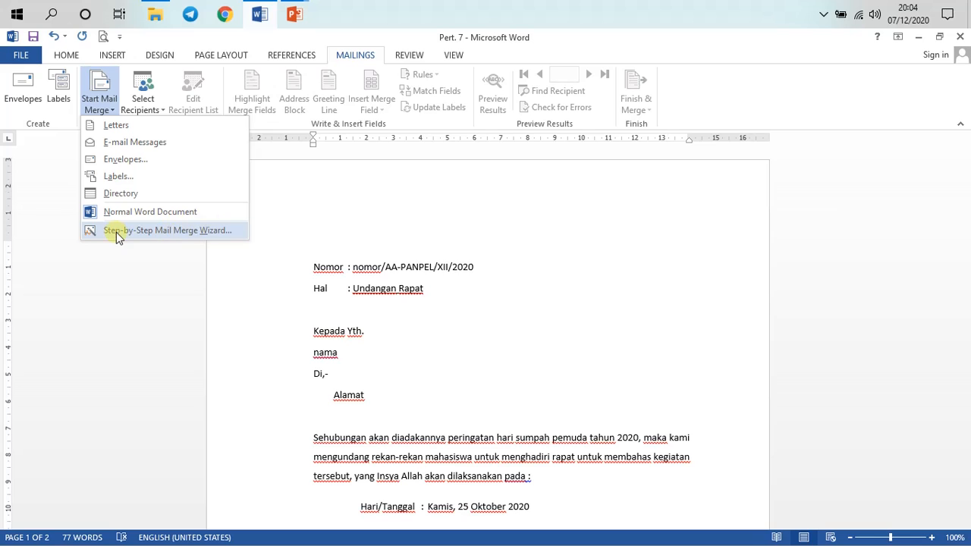
pyautogui.click(167, 230)
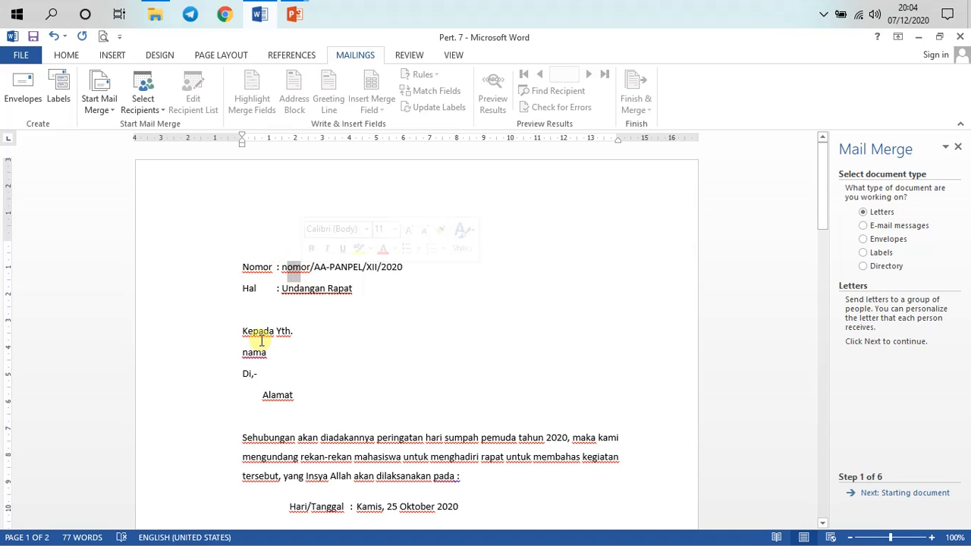
pyautogui.moveTo(242, 353); pyautogui.dragTo(271, 359)
pyautogui.click(272, 400)
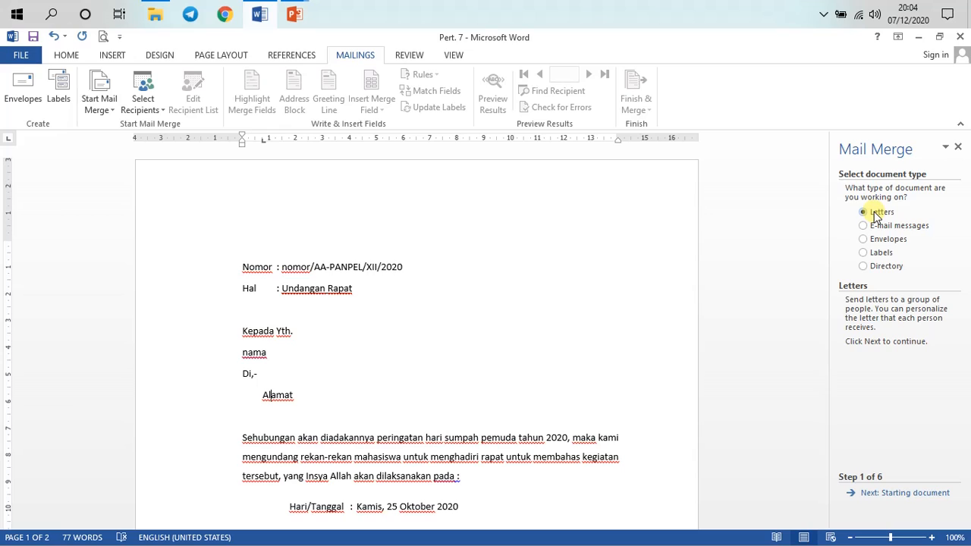
pyautogui.click(914, 495)
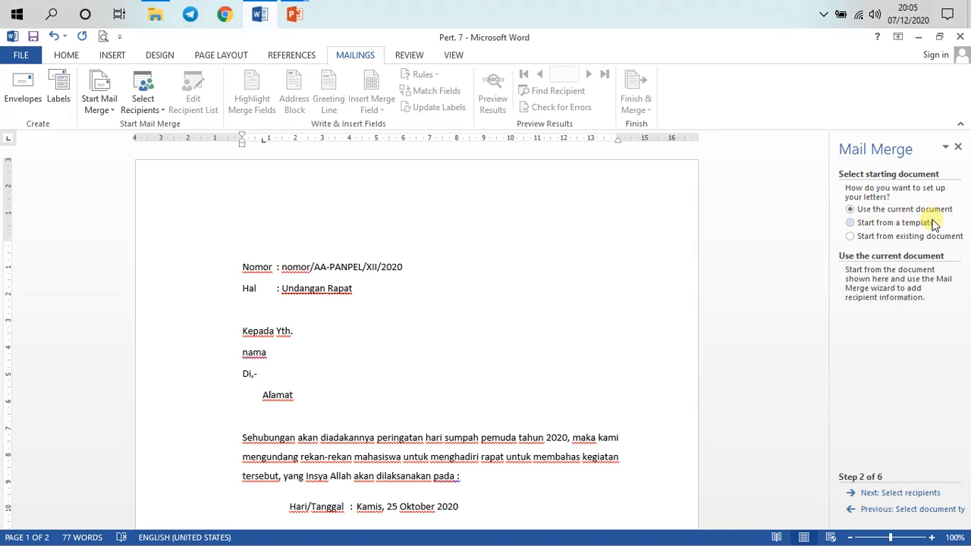
pyautogui.click(891, 239)
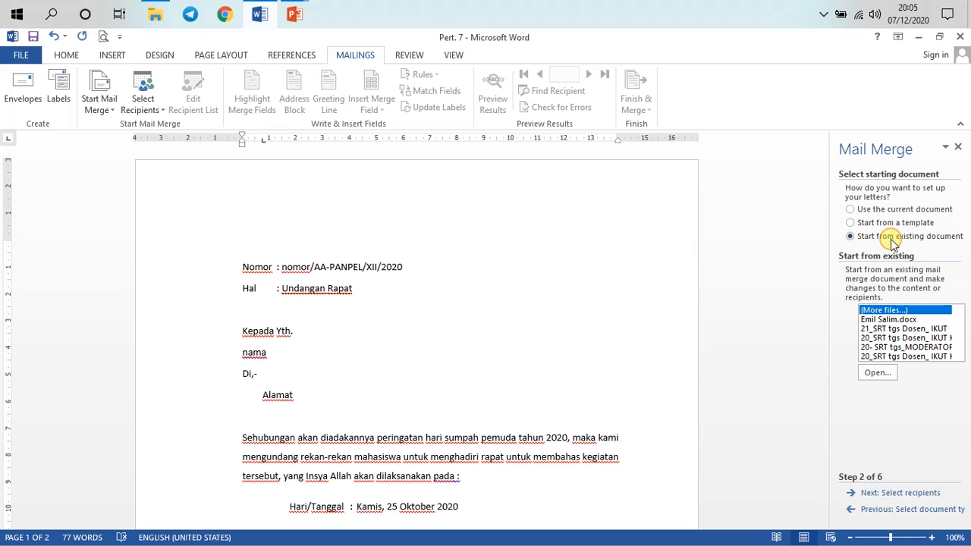
pyautogui.moveTo(961, 329); pyautogui.dragTo(959, 345)
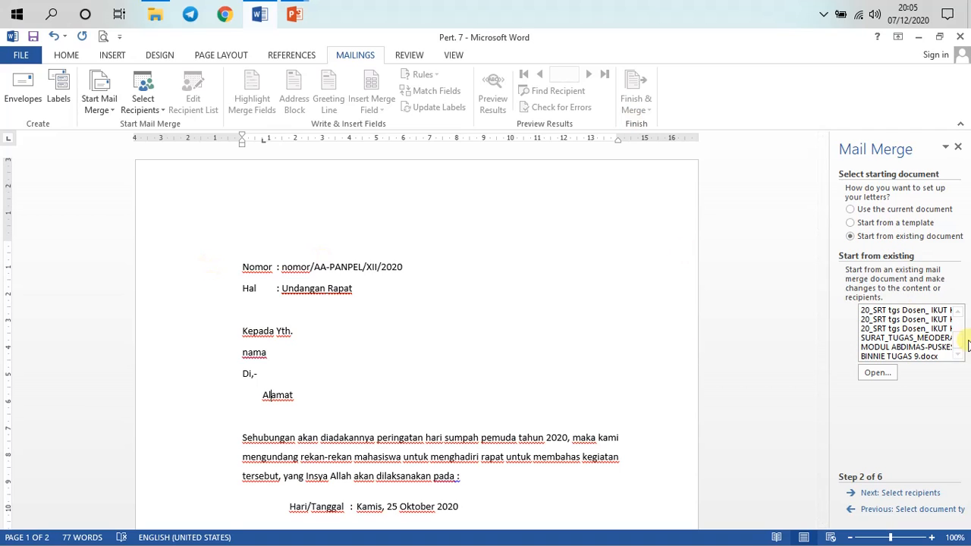
pyautogui.moveTo(960, 345); pyautogui.dragTo(962, 319)
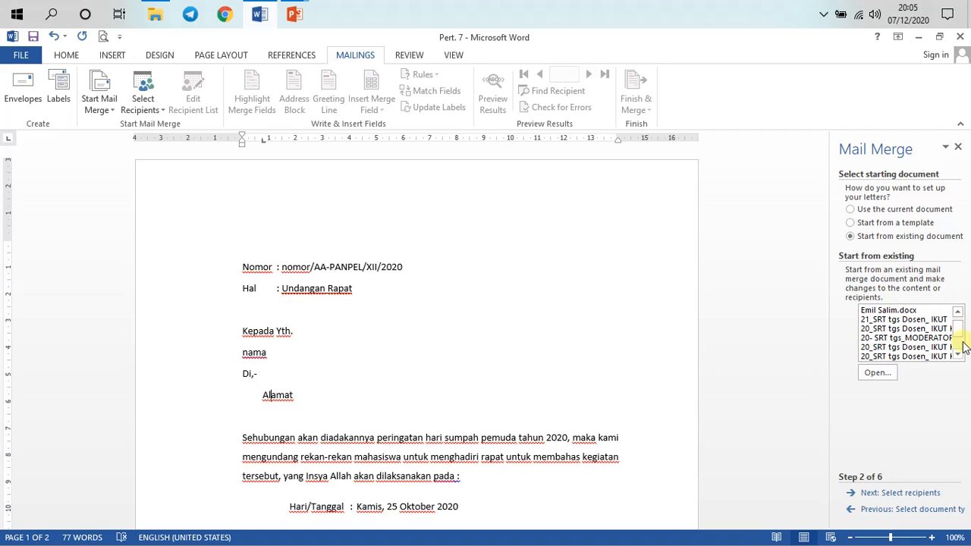
# - Use the current document as the starting document for the letters and proceed to recipient selection
pyautogui.click(877, 211)
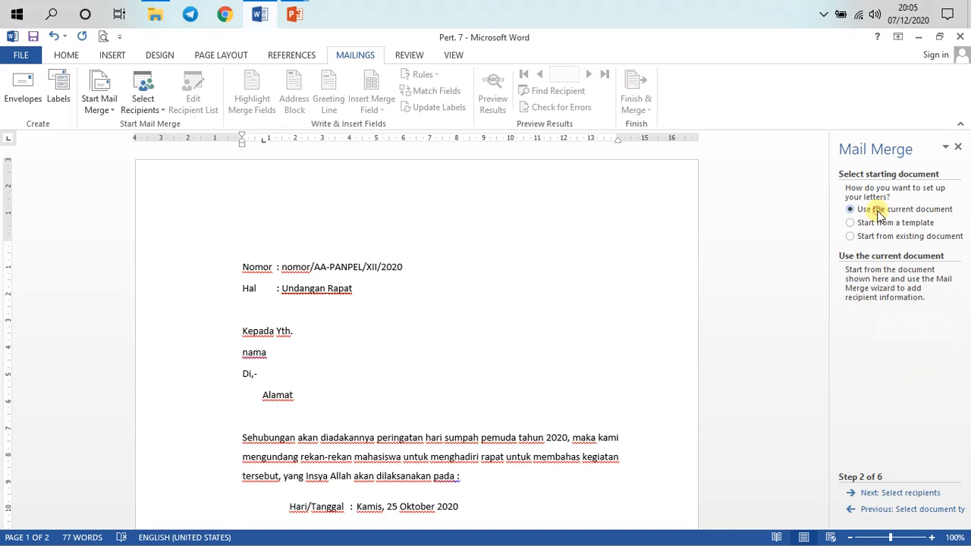
pyautogui.click(901, 498)
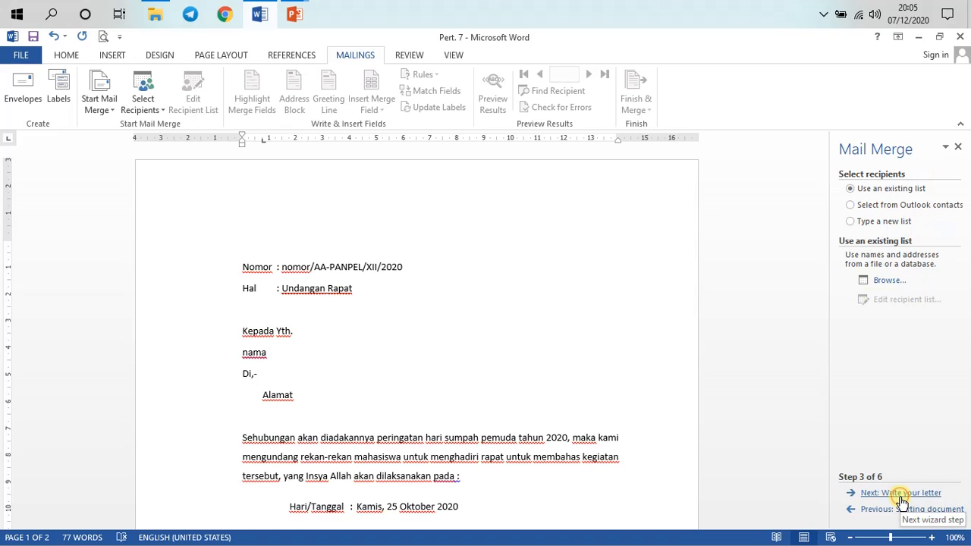
# - Choose to type a new recipient list and open a blank address list for it
pyautogui.click(878, 225)
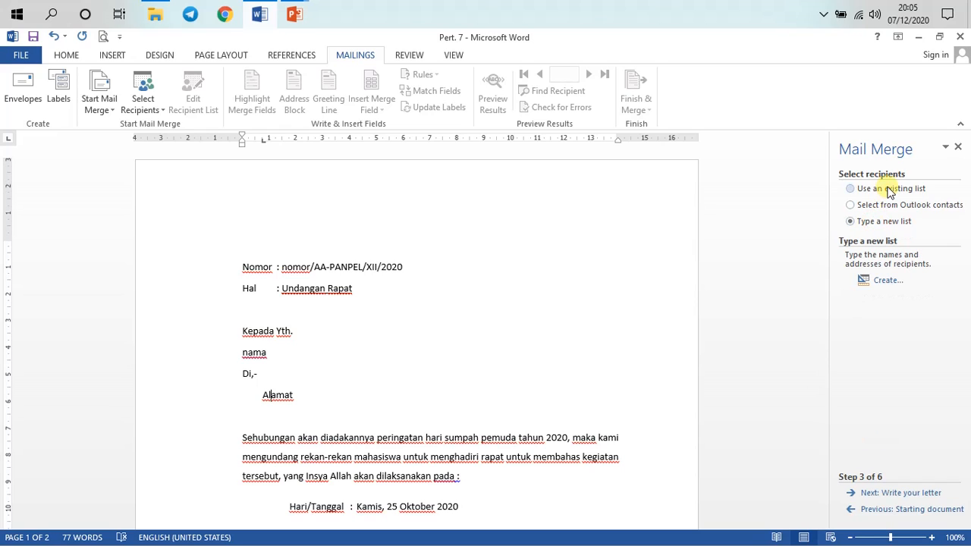
pyautogui.click(888, 190)
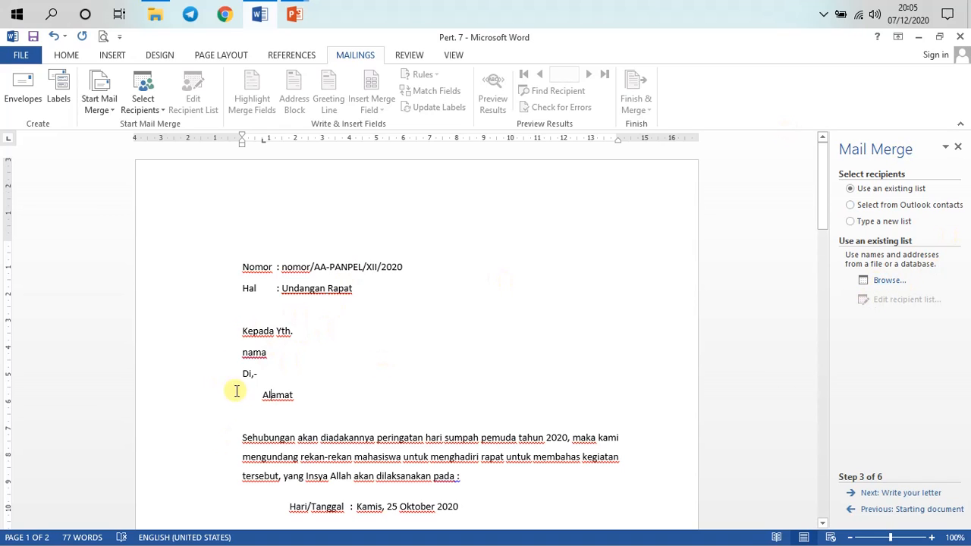
pyautogui.click(871, 223)
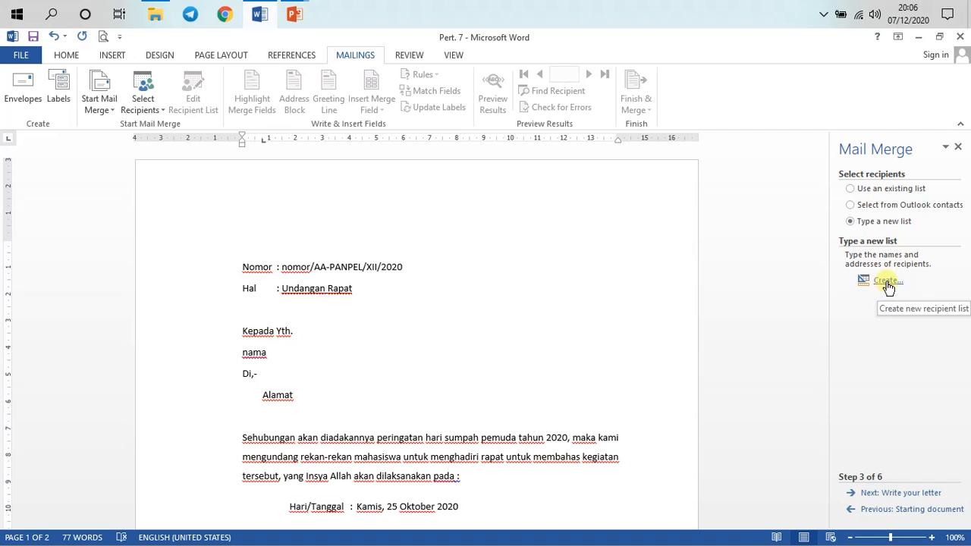
pyautogui.click(887, 282)
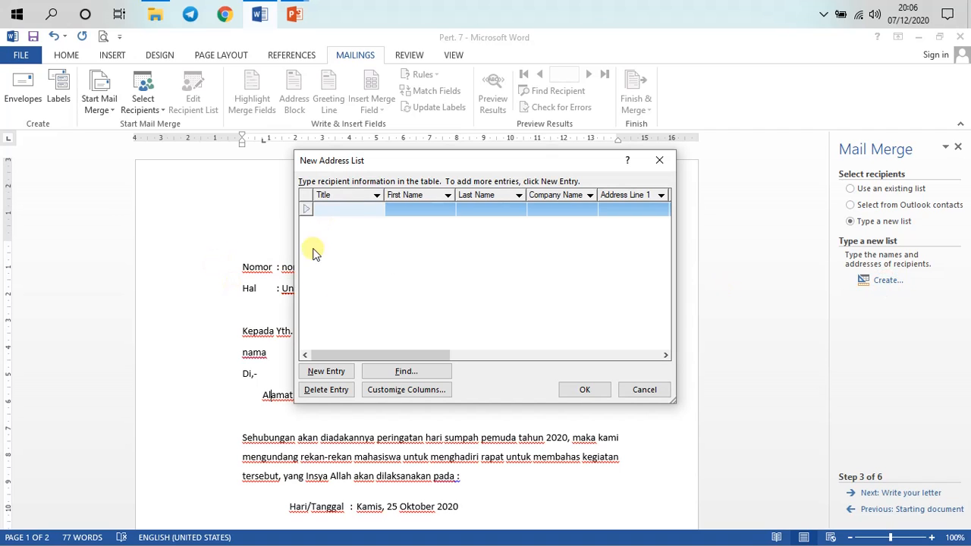
# - Move the new address list aside and open the customization of its columns
pyautogui.moveTo(402, 162); pyautogui.dragTo(298, 165)
pyautogui.moveTo(312, 347); pyautogui.dragTo(236, 192)
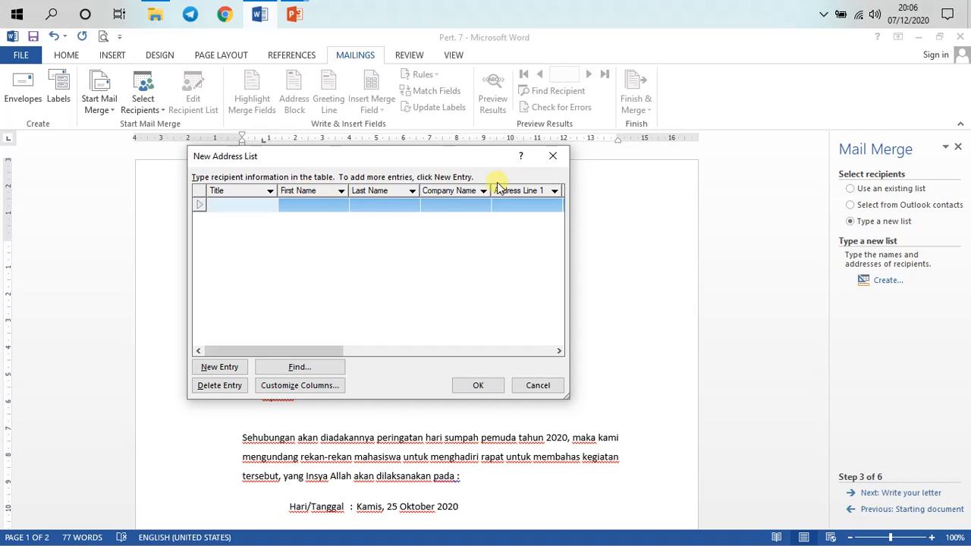
pyautogui.moveTo(288, 351); pyautogui.dragTo(245, 233)
pyautogui.click(307, 391)
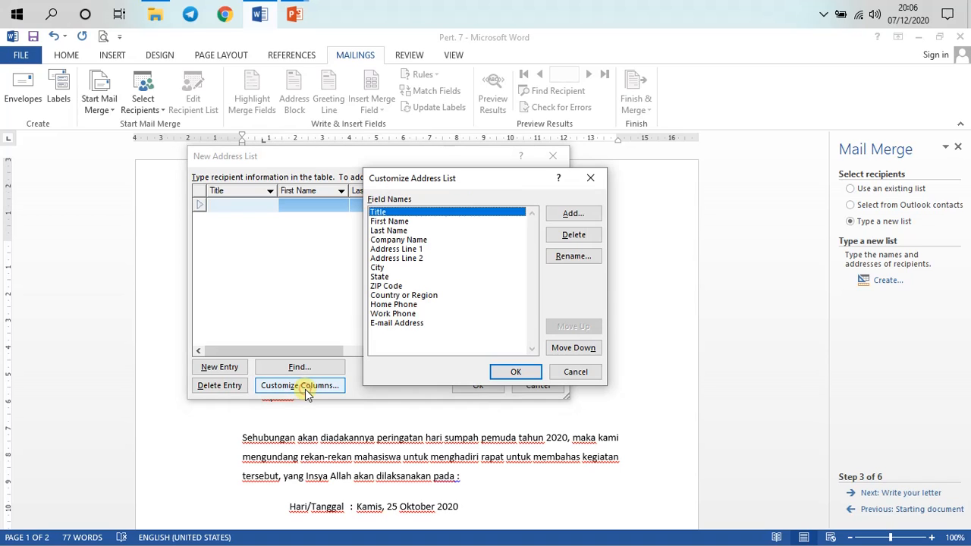
pyautogui.click(394, 324)
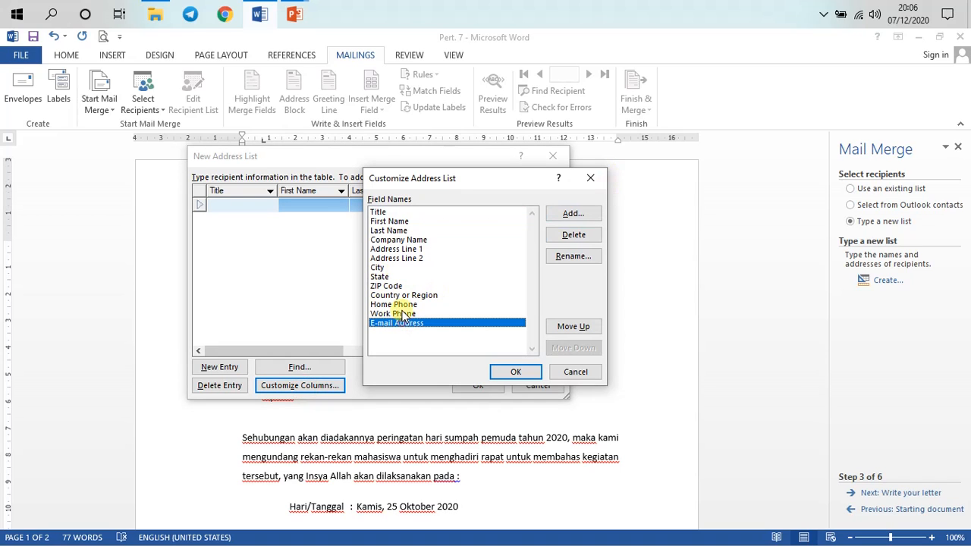
pyautogui.click(383, 212)
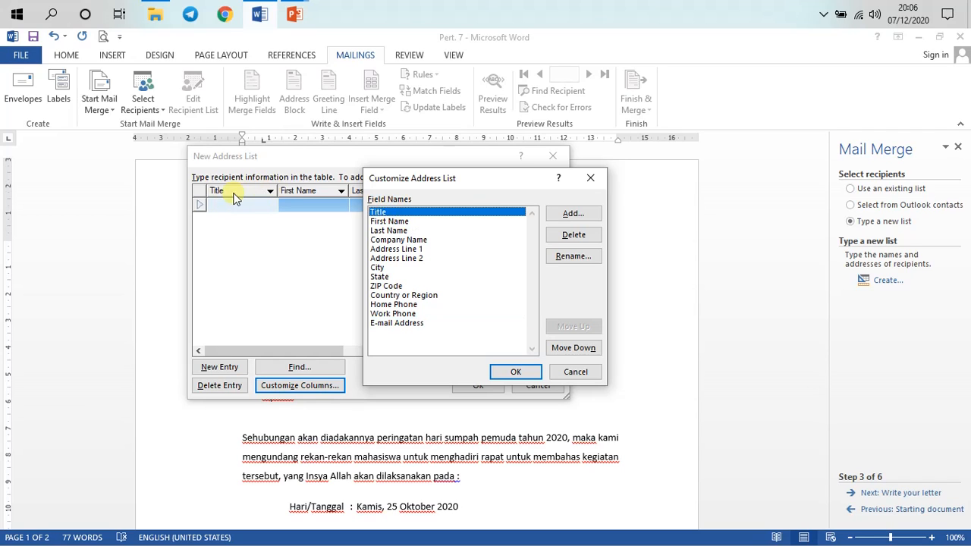
pyautogui.click(433, 270)
# - Delete the E-mail Address, Work Phone, Home Phone and Country or Region fields from the address list
pyautogui.click(414, 325)
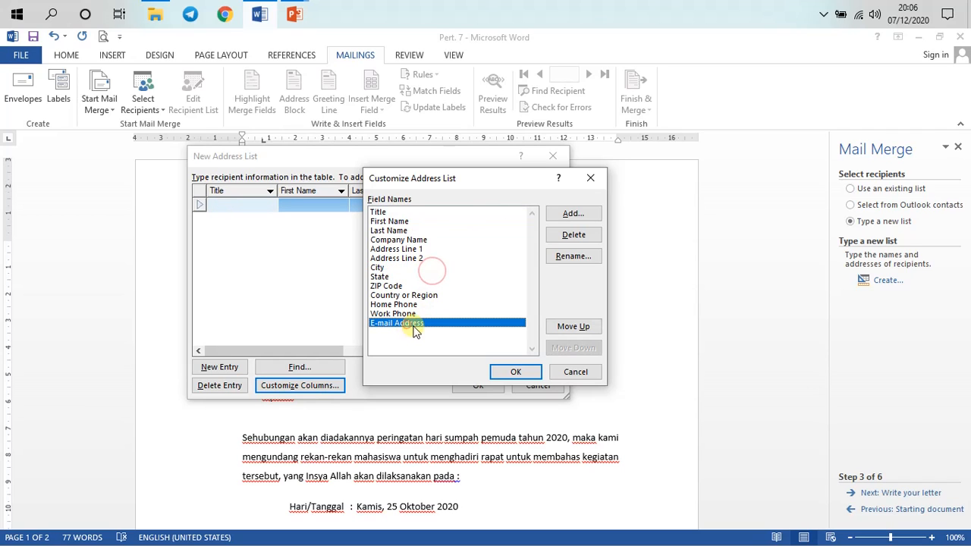
pyautogui.click(575, 236)
pyautogui.click(469, 336)
pyautogui.click(569, 237)
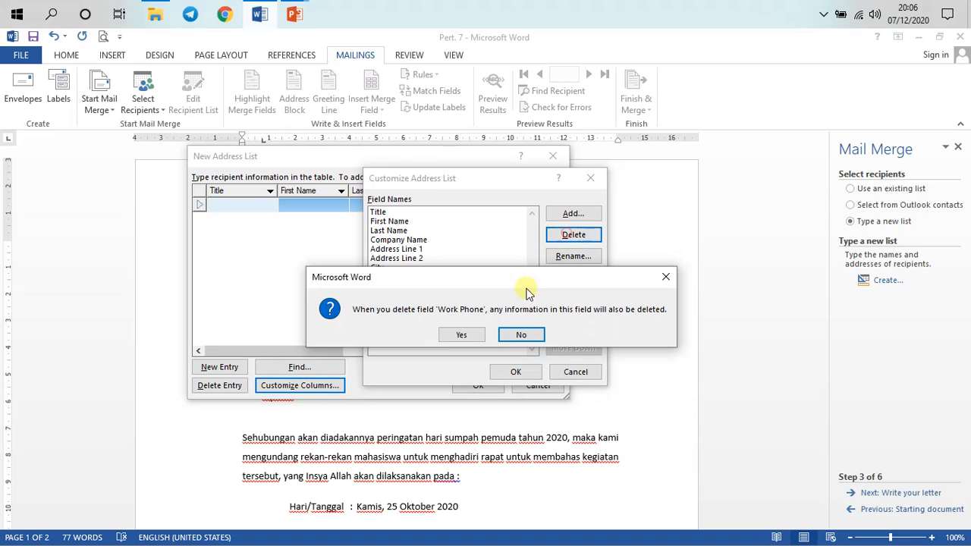
pyautogui.click(460, 335)
pyautogui.click(563, 238)
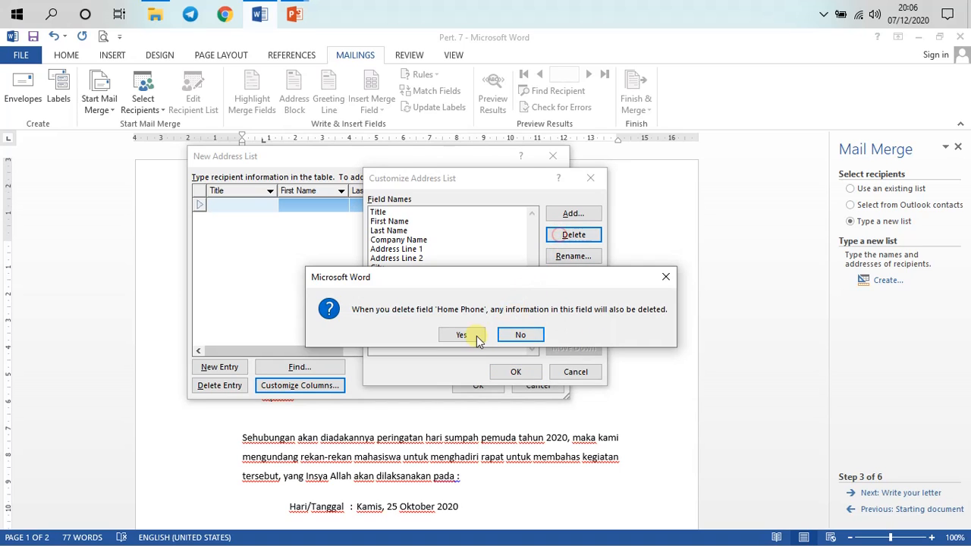
pyautogui.click(467, 335)
pyautogui.click(572, 234)
pyautogui.click(461, 335)
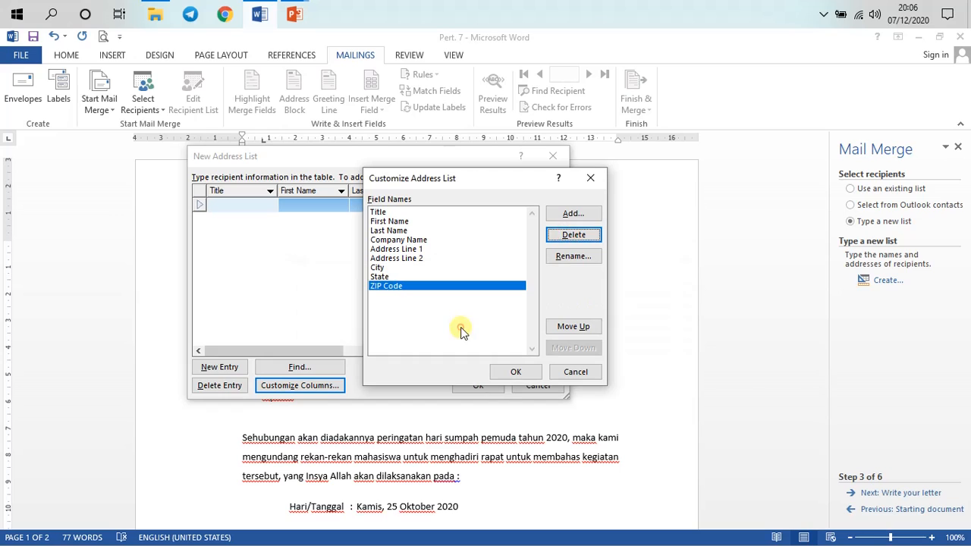
# - Delete the ZIP Code, State and City fields from the address list
pyautogui.click(574, 234)
pyautogui.click(465, 335)
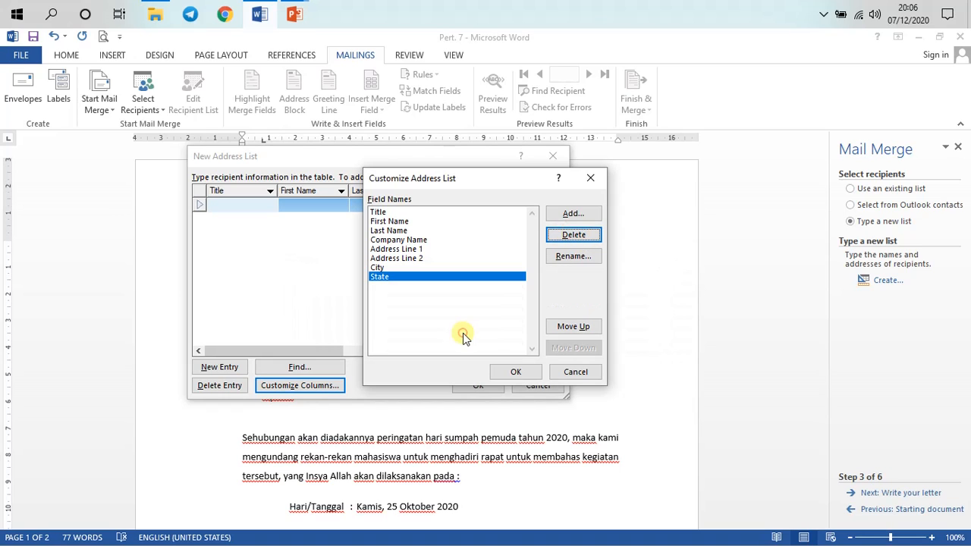
pyautogui.click(563, 239)
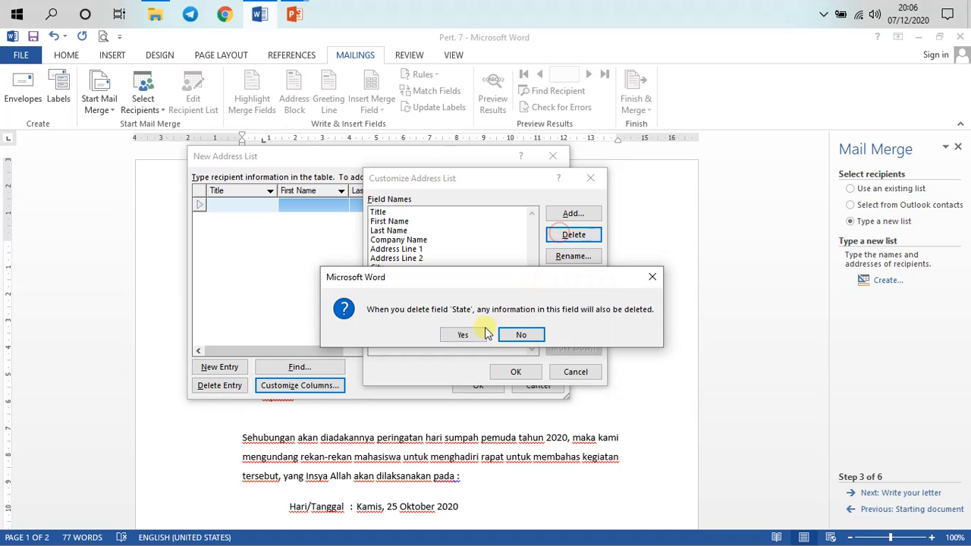
pyautogui.click(463, 335)
pyautogui.click(574, 235)
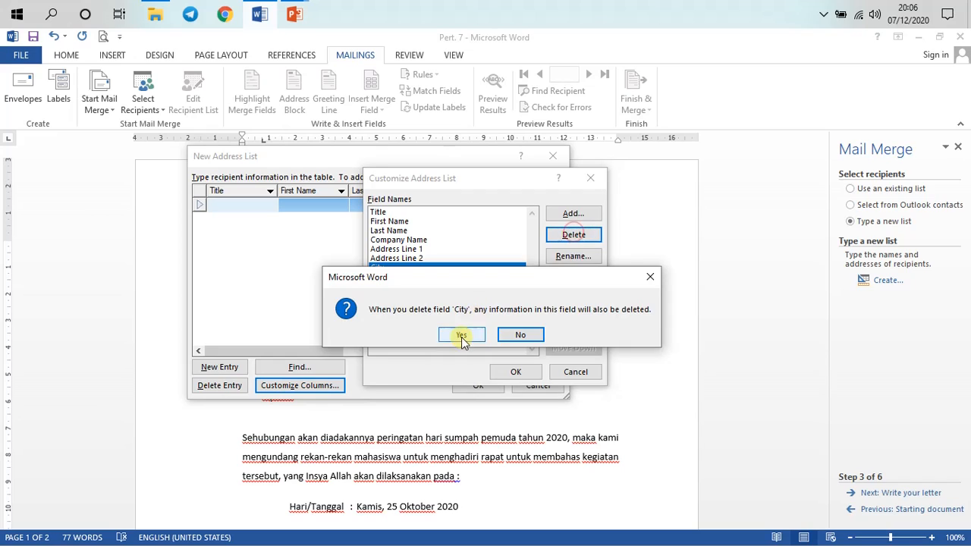
pyautogui.click(462, 336)
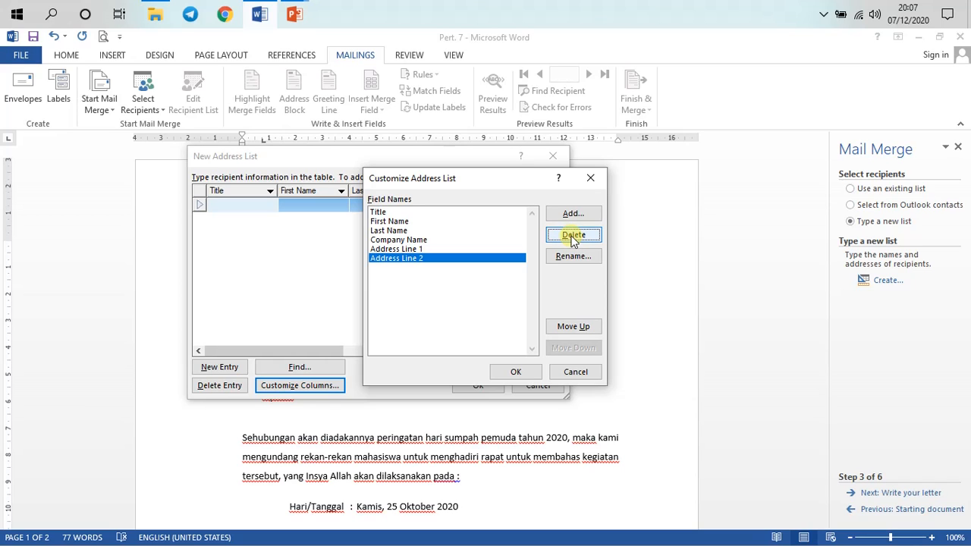
# - Delete the Address Line 2, Address Line 1 and Company Name fields from the address list
pyautogui.click(574, 238)
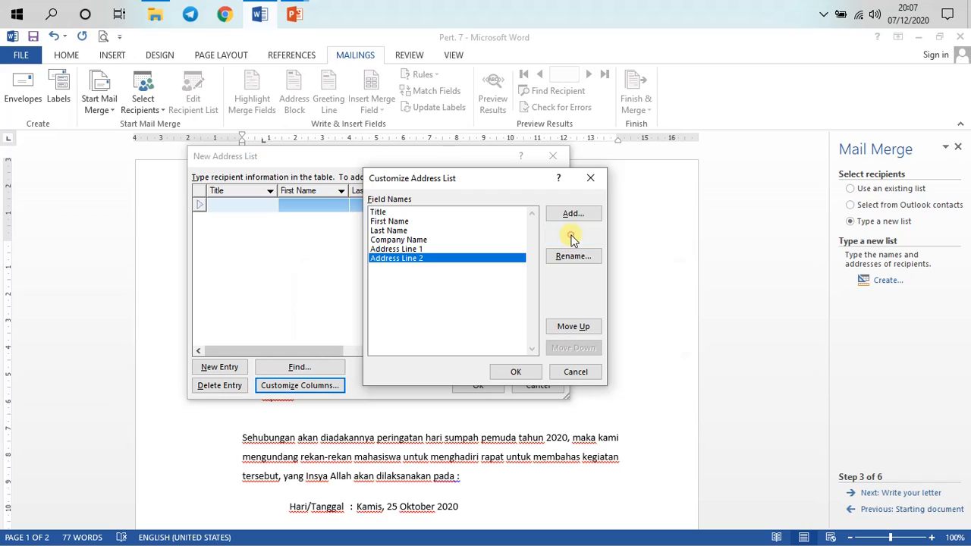
pyautogui.click(460, 337)
pyautogui.click(575, 234)
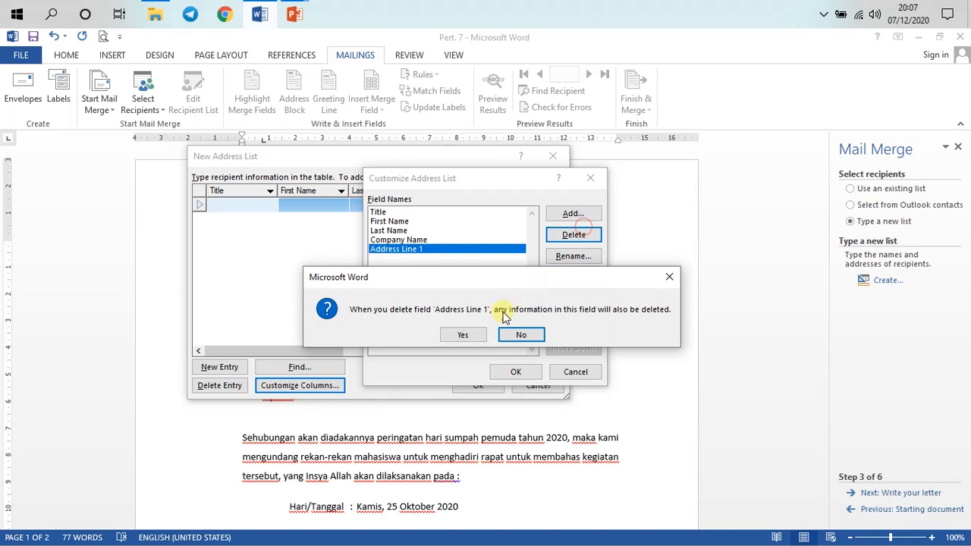
pyautogui.click(472, 332)
pyautogui.click(576, 235)
pyautogui.click(470, 332)
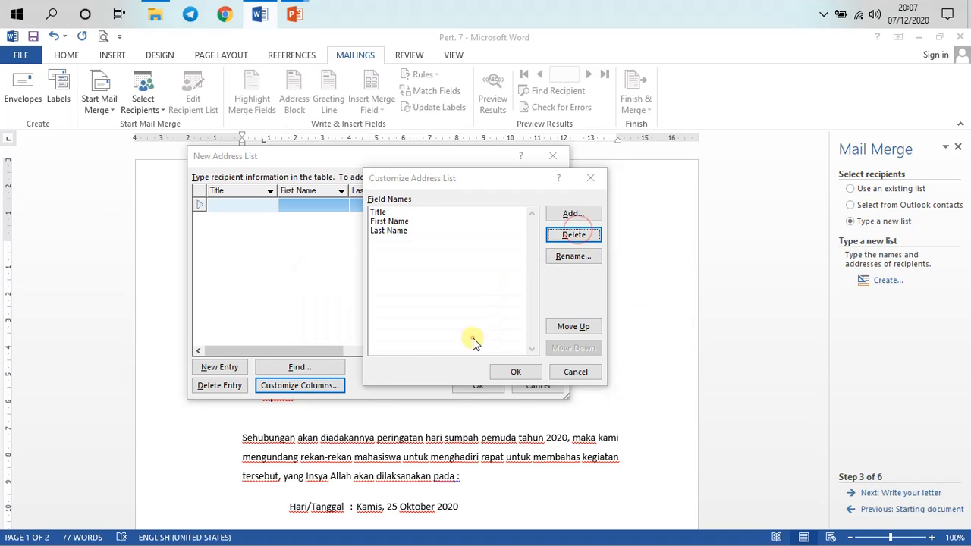
pyautogui.click(436, 230)
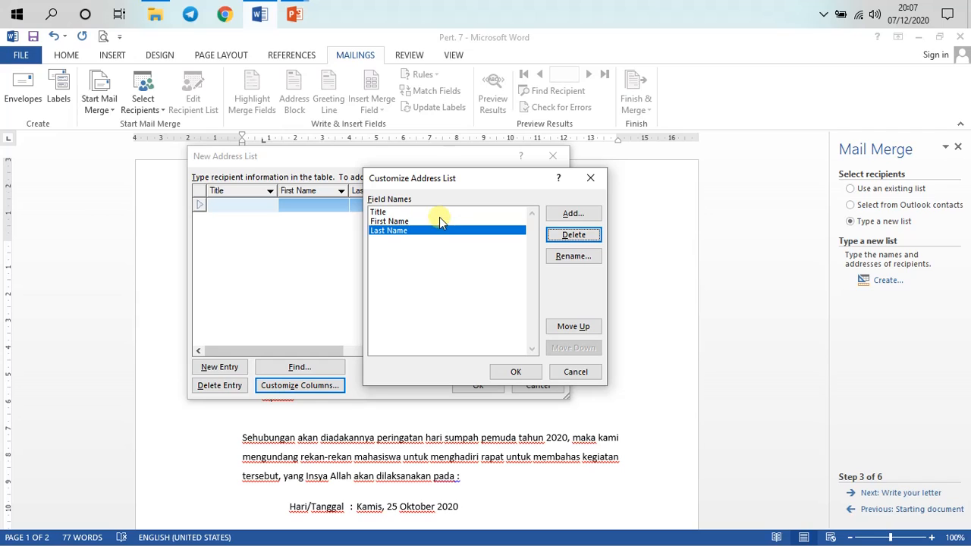
pyautogui.click(401, 221)
pyautogui.click(403, 230)
pyautogui.click(401, 212)
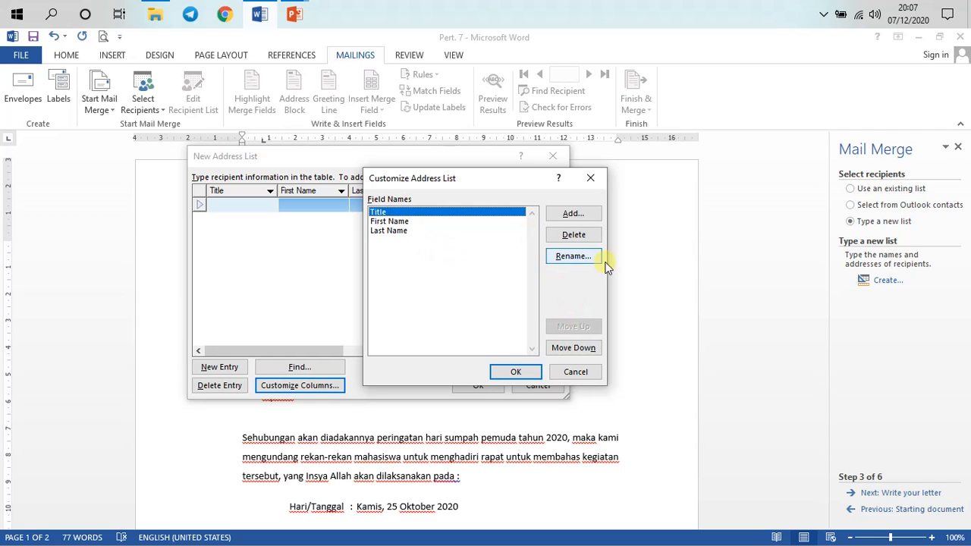
pyautogui.click(403, 221)
pyautogui.click(394, 212)
pyautogui.click(433, 230)
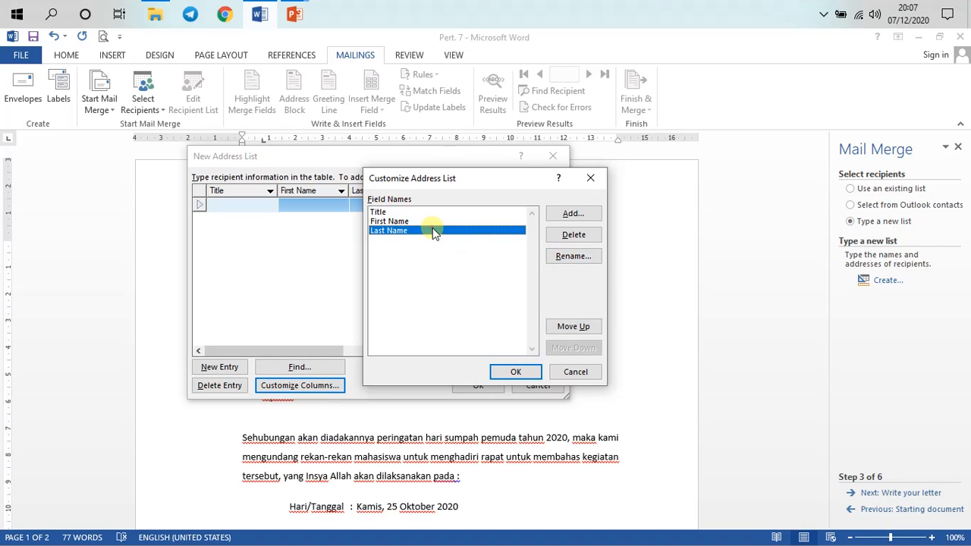
# - Rename the Title field of the address list to Nomor Surat
pyautogui.click(400, 214)
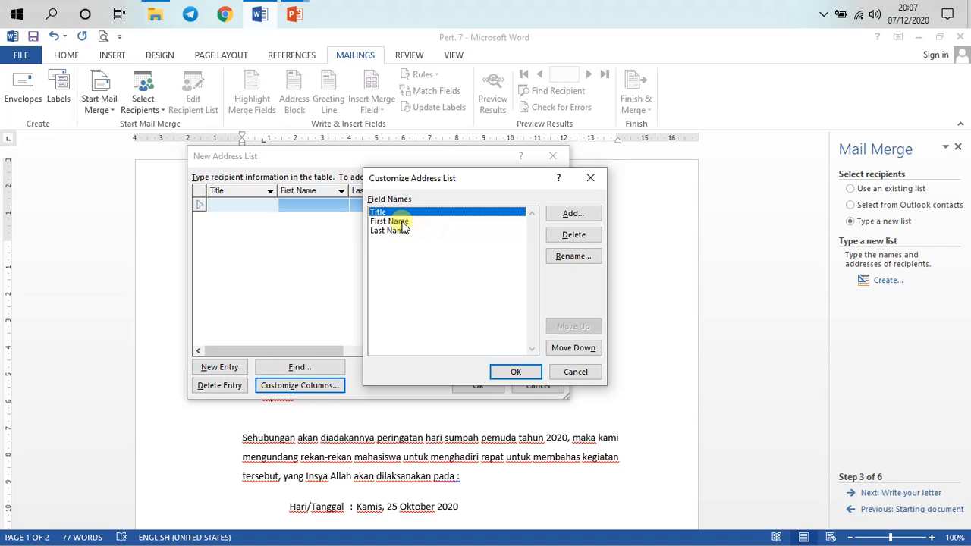
pyautogui.click(573, 258)
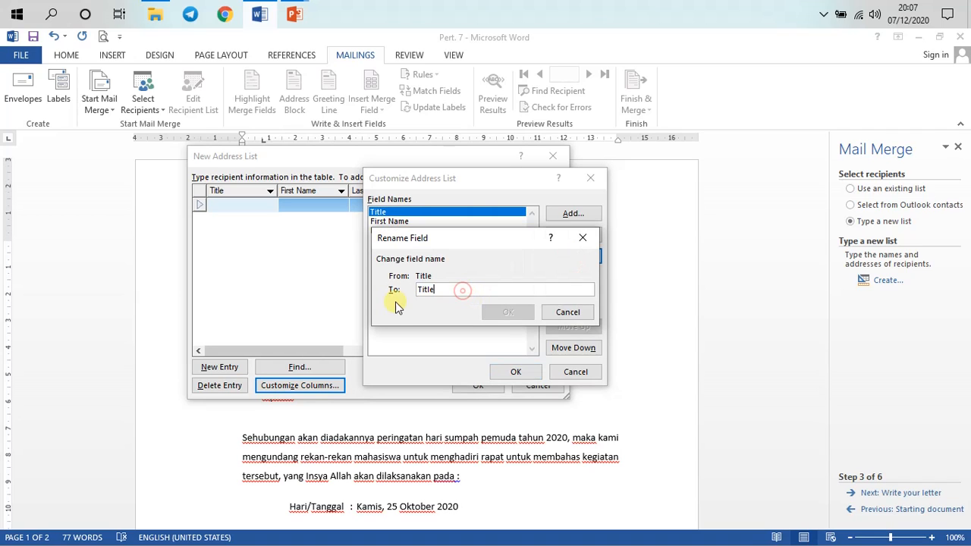
pyautogui.click(454, 284)
pyautogui.press('BackSpace')
pyautogui.press('BackSpace')
pyautogui.press('BackSpace')
pyautogui.write('Nomor Surat')
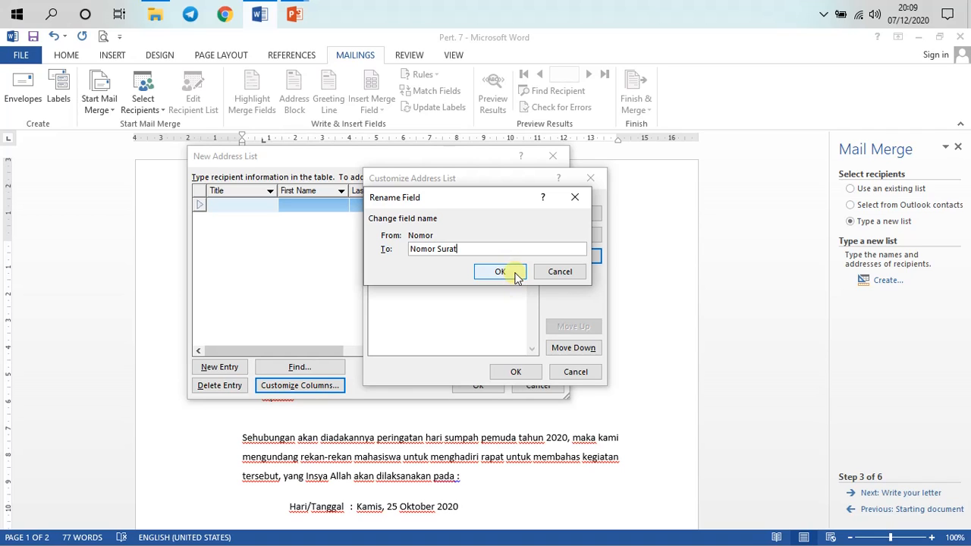
pyautogui.click(513, 275)
# - Rename the First Name field of the address list to Nama
pyautogui.click(412, 223)
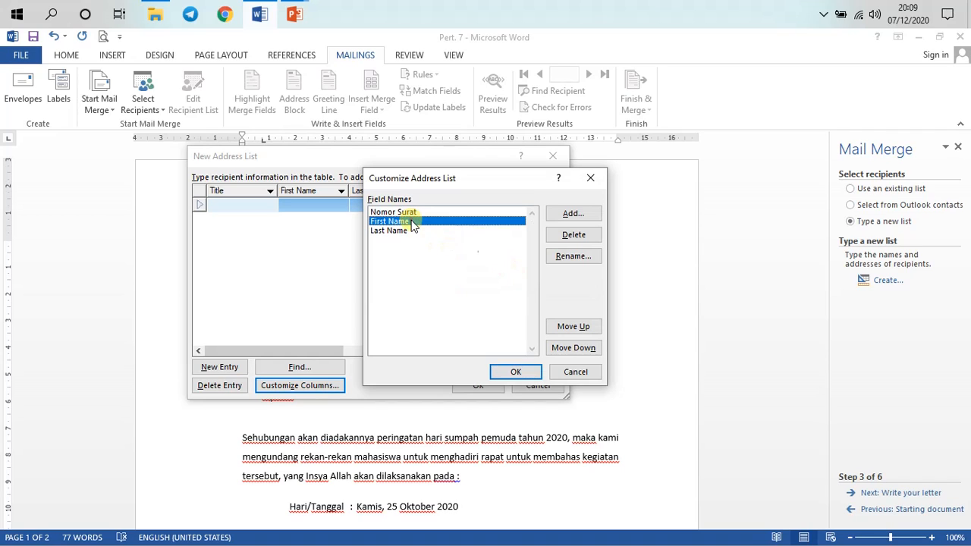
pyautogui.click(571, 257)
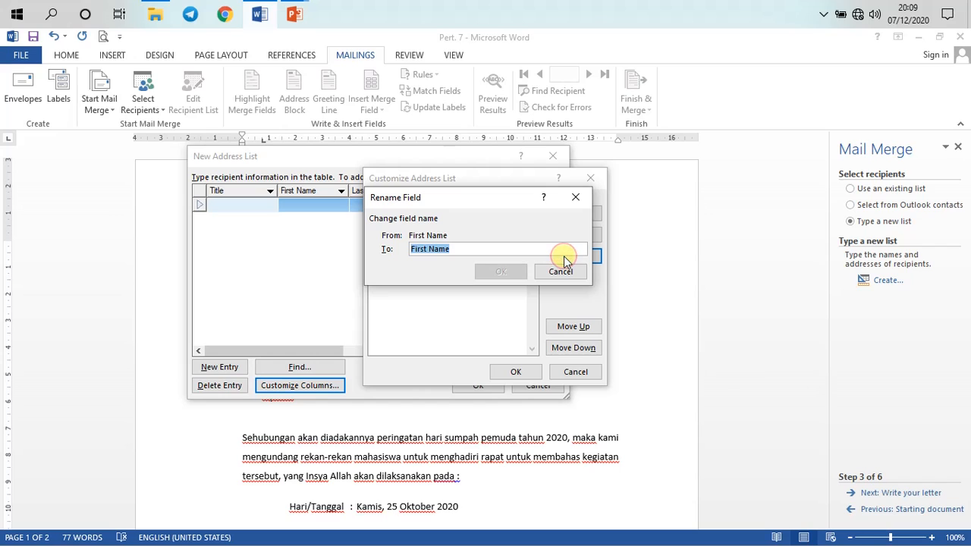
pyautogui.write('Nama')
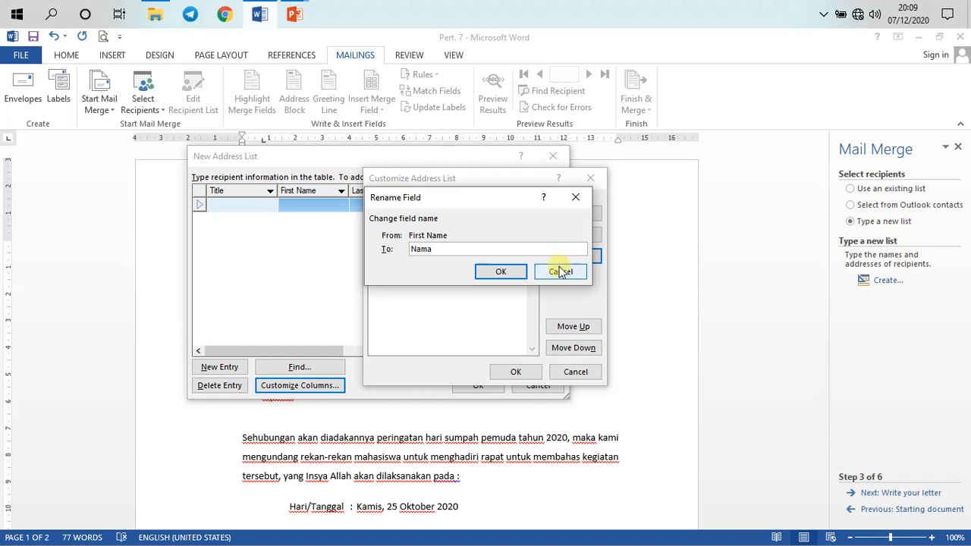
pyautogui.moveTo(490, 196); pyautogui.dragTo(512, 186)
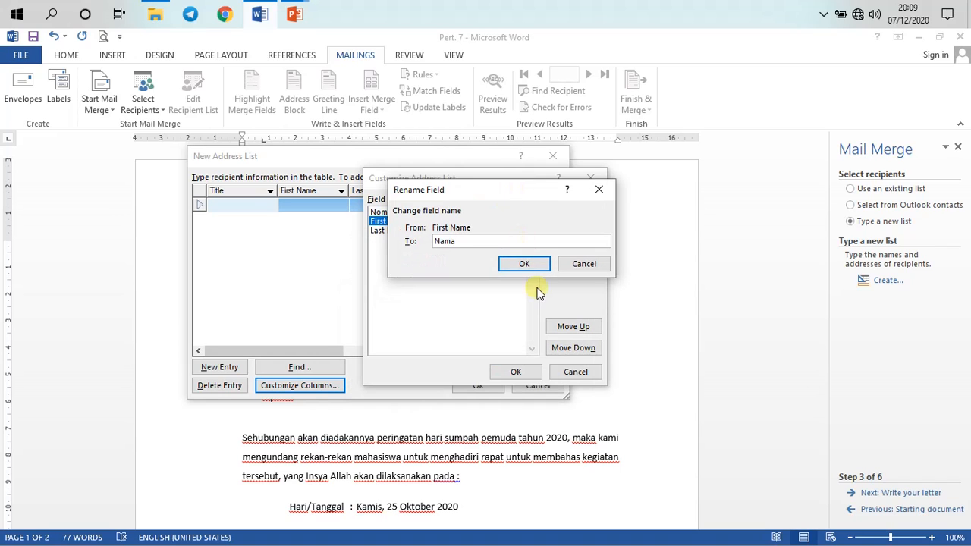
pyautogui.click(526, 265)
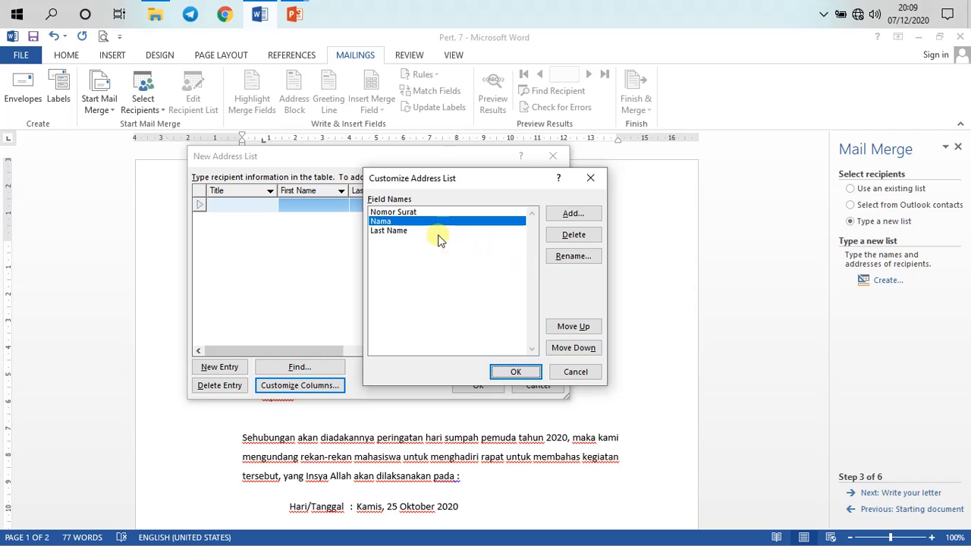
# - Rename the Last Name field of the address list to Alamat
pyautogui.click(433, 230)
pyautogui.click(569, 259)
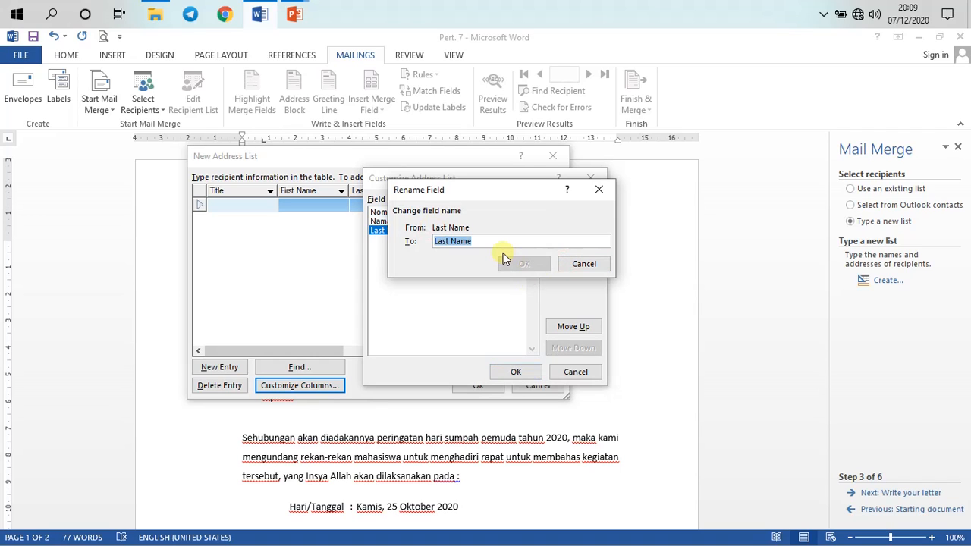
pyautogui.write('Alamat')
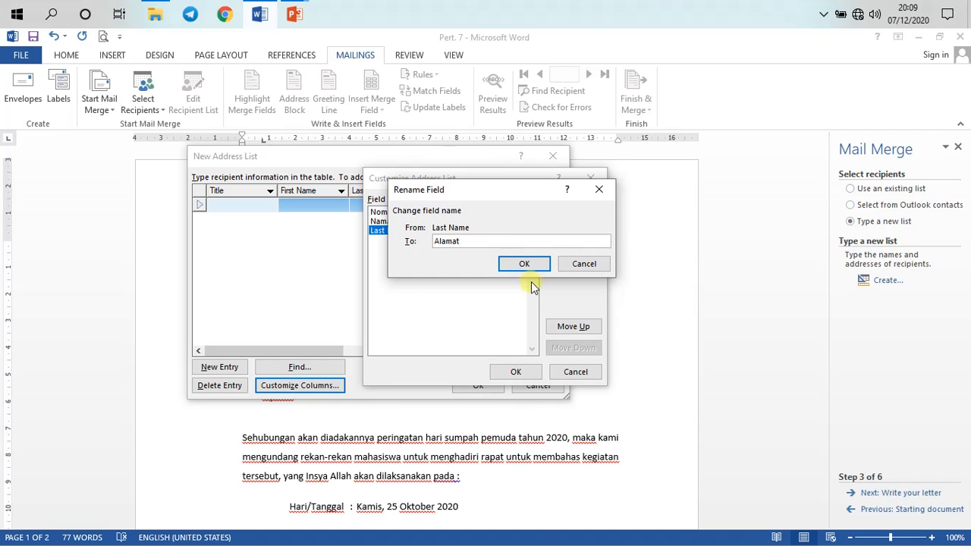
pyautogui.click(542, 265)
pyautogui.click(407, 213)
pyautogui.click(408, 218)
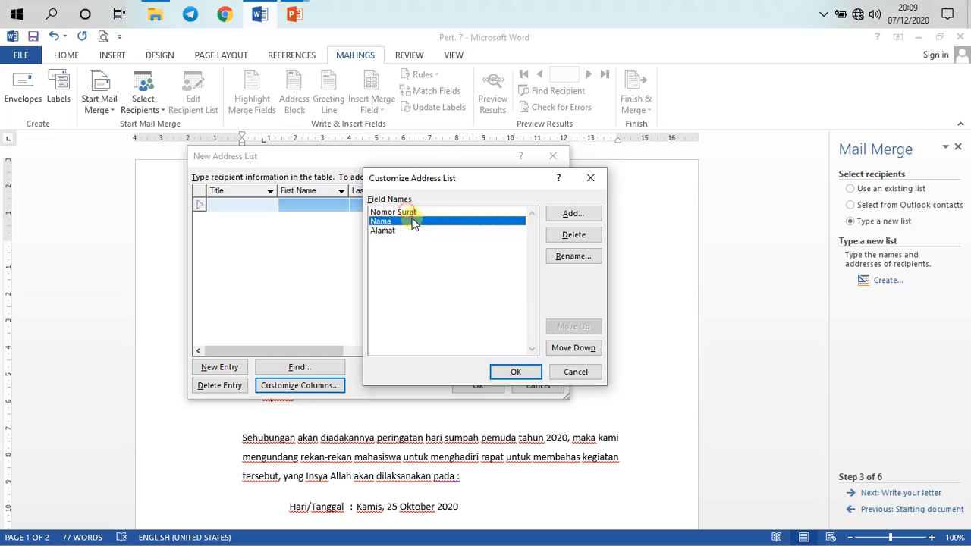
pyautogui.click(408, 213)
pyautogui.click(408, 219)
pyautogui.click(406, 212)
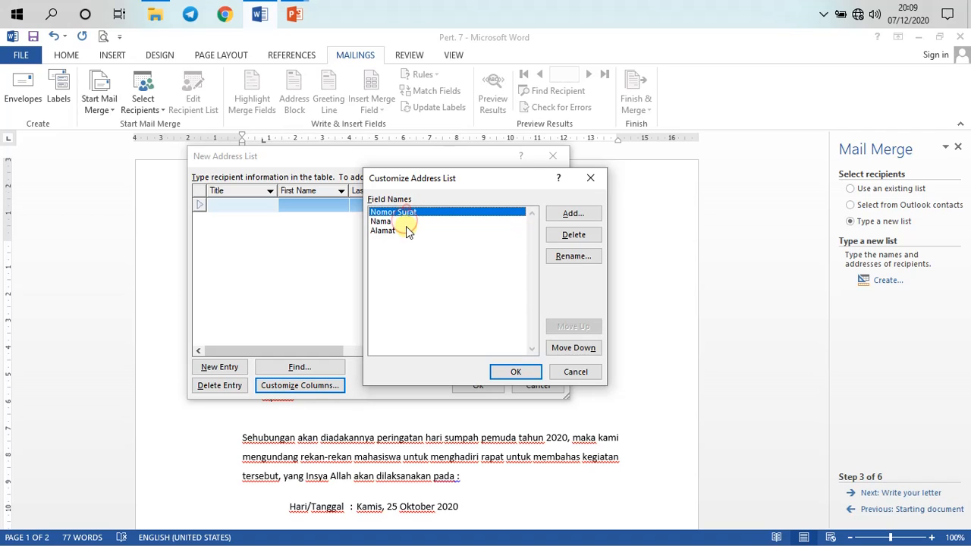
pyautogui.click(406, 228)
pyautogui.click(406, 220)
pyautogui.click(407, 214)
pyautogui.click(406, 221)
pyautogui.click(399, 232)
pyautogui.click(398, 220)
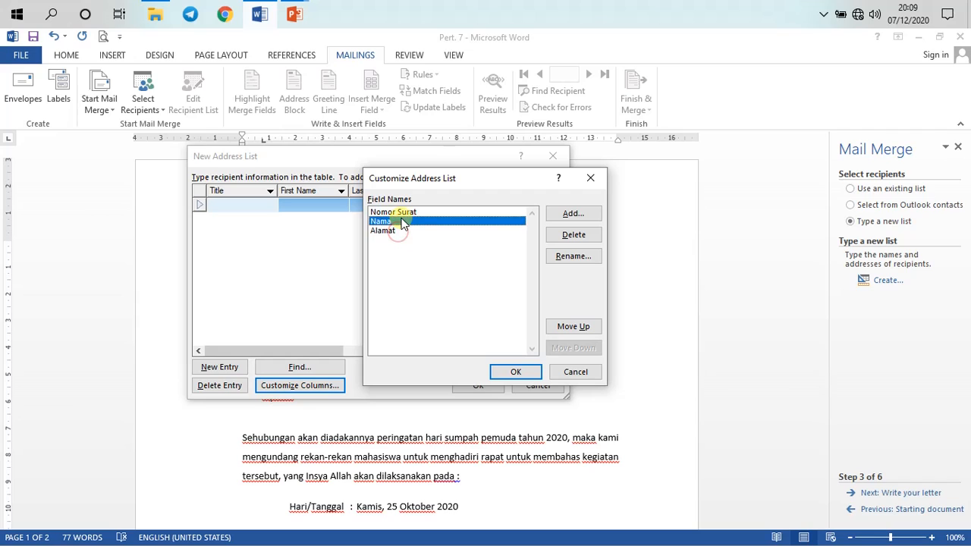
pyautogui.click(406, 212)
pyautogui.click(407, 229)
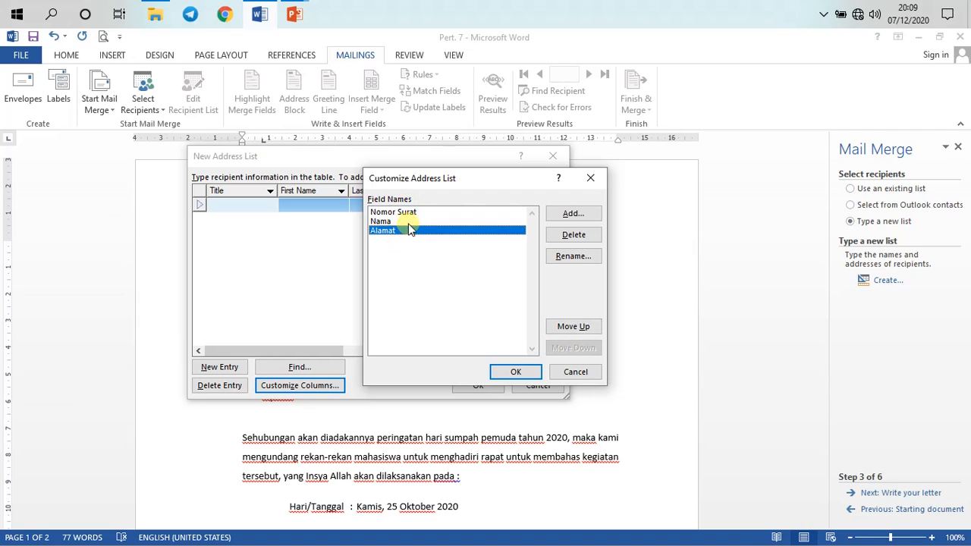
pyautogui.click(408, 222)
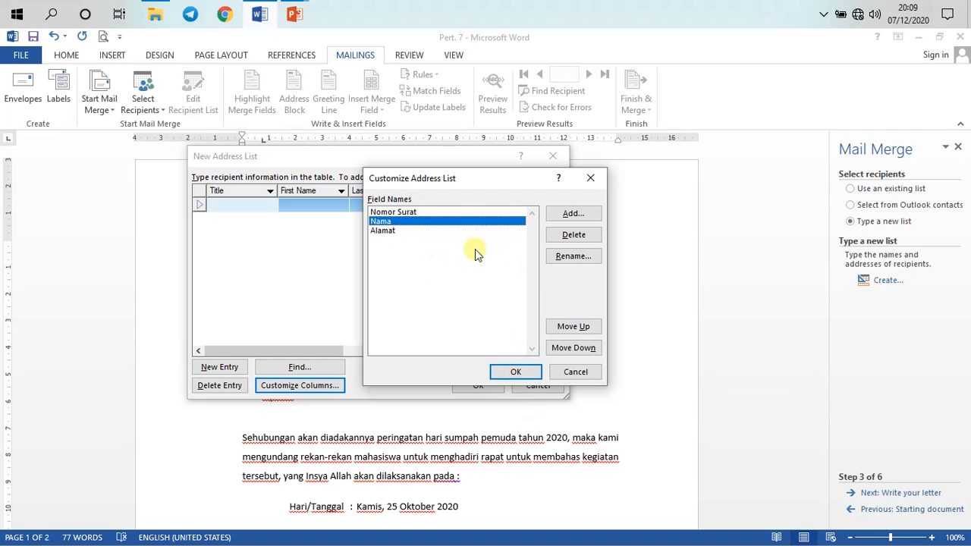
pyautogui.click(444, 230)
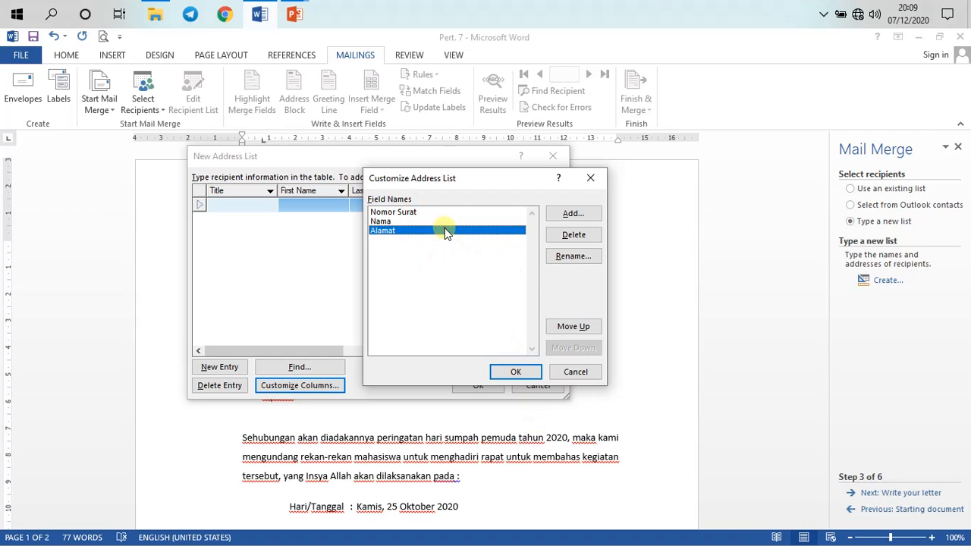
pyautogui.click(575, 213)
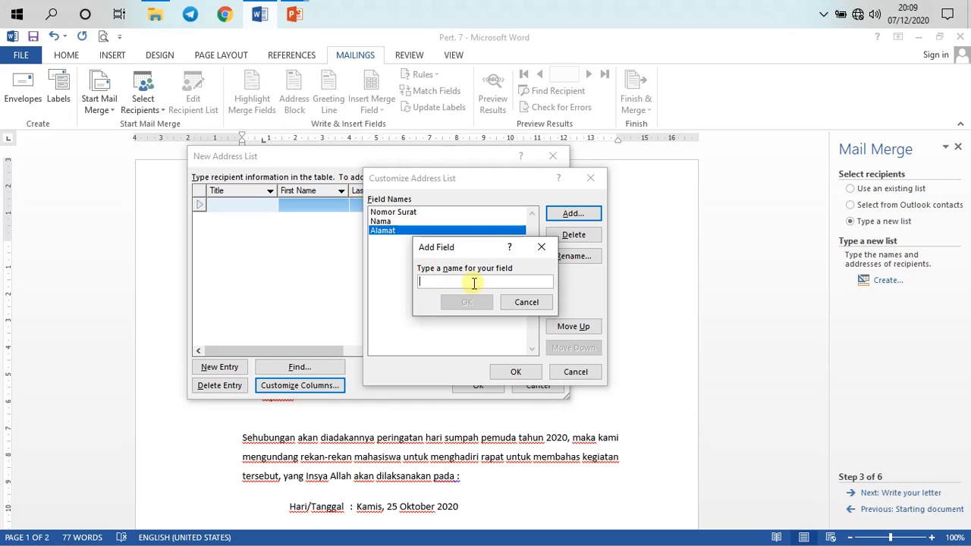
pyautogui.click(542, 249)
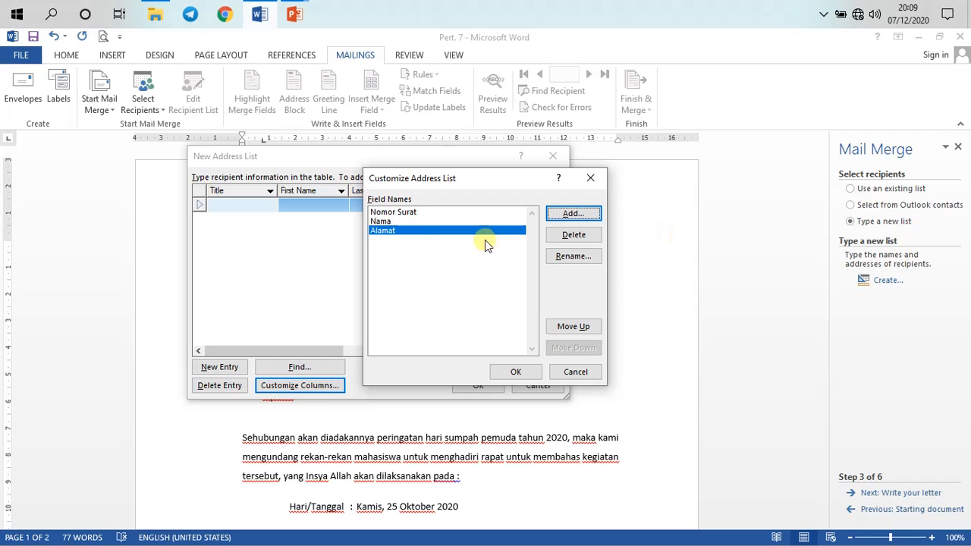
# - Apply the customized Nomor Surat, Nama and Alamat fields to the new address list
pyautogui.click(404, 220)
pyautogui.click(405, 213)
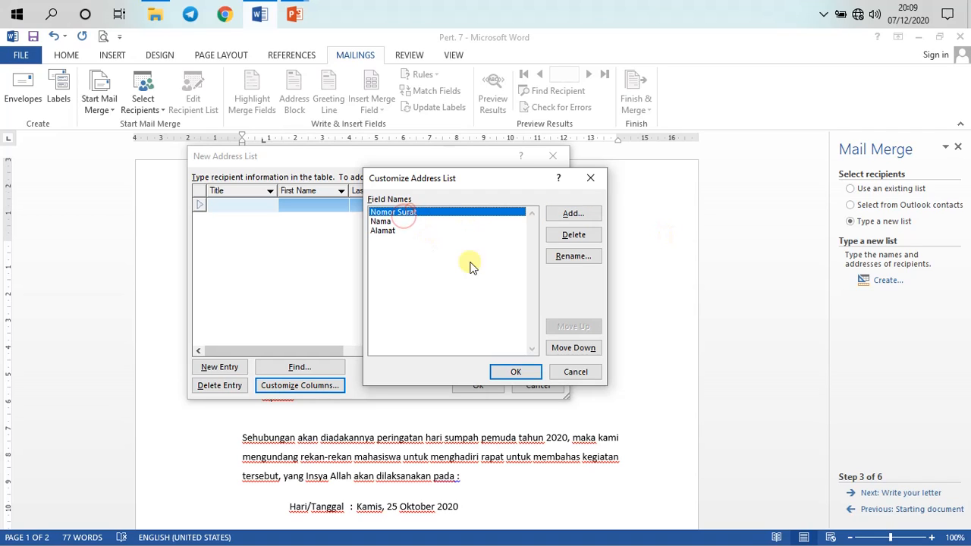
pyautogui.click(418, 221)
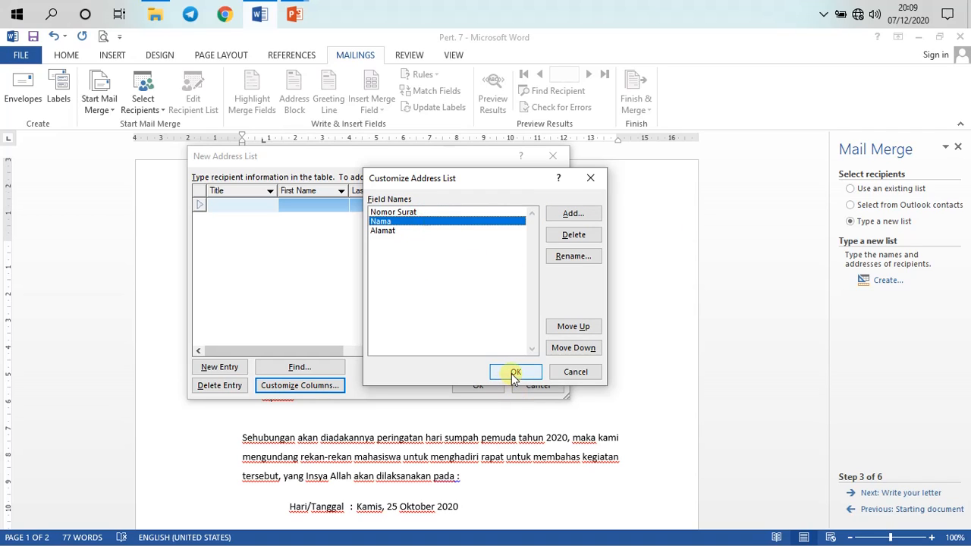
pyautogui.click(514, 373)
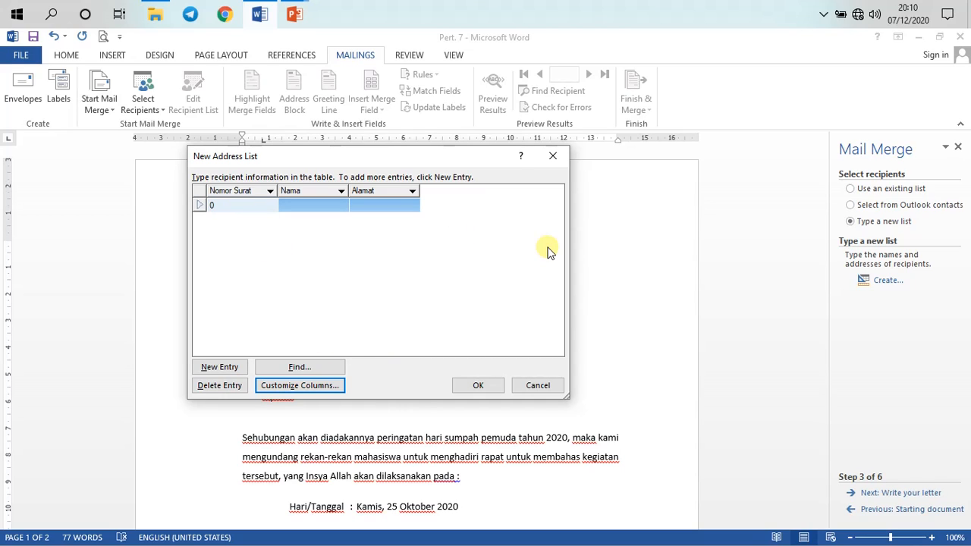
# - Fill in the first recipient entry with Nomor Surat 001, the recipient's full name and the address
pyautogui.write('1')
pyautogui.press('Tab')
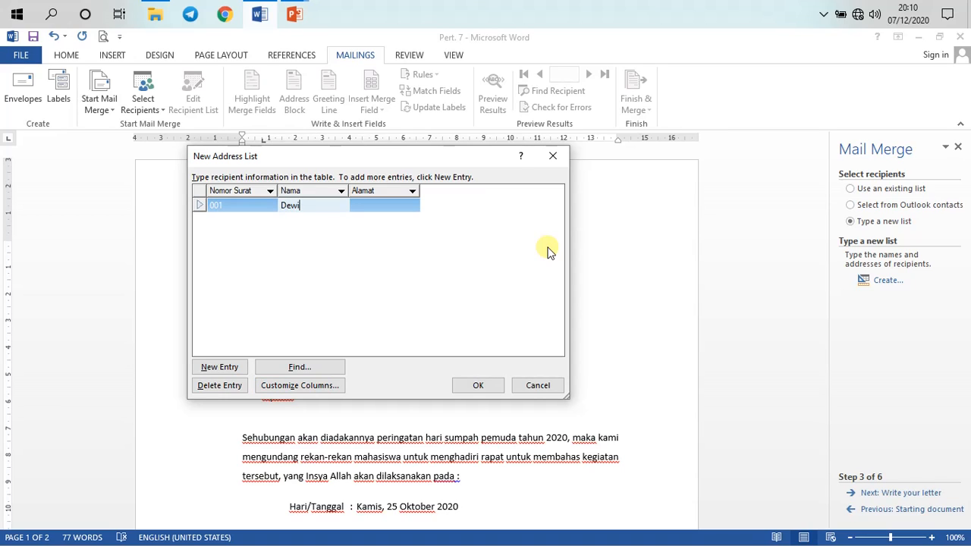
pyautogui.write('Dewi Amaliah')
pyautogui.write('J')
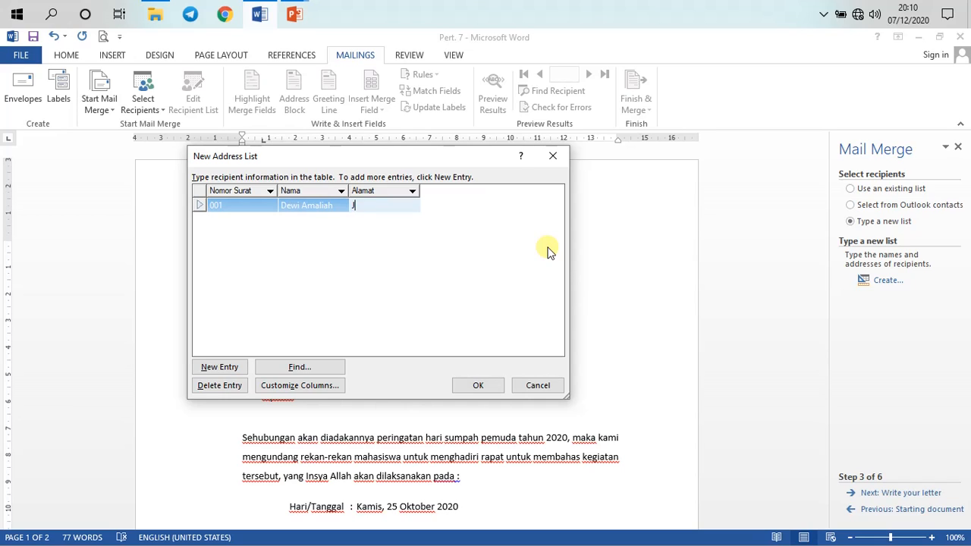
pyautogui.write('ln Bung Makassar')
# - Add a second recipient entry and set its Nomor Surat to 002
pyautogui.click(220, 370)
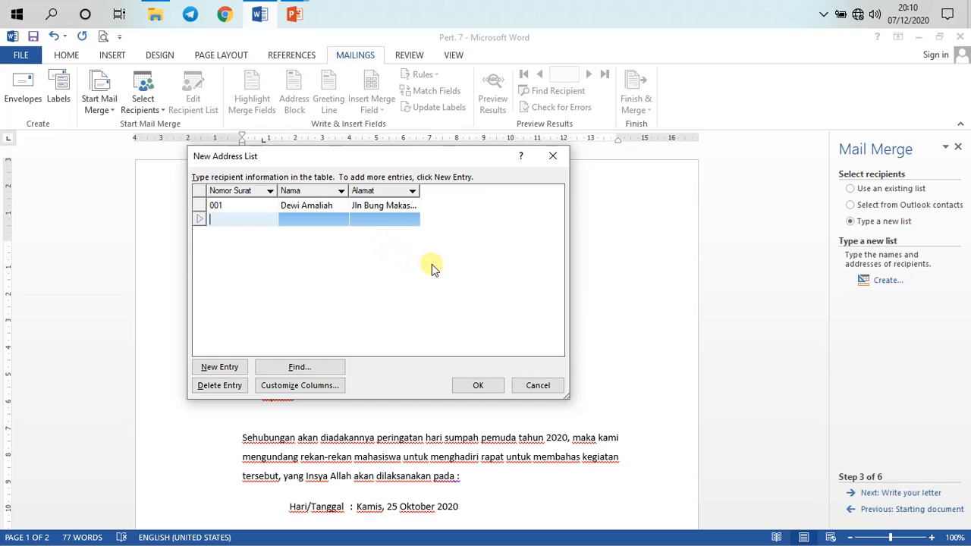
pyautogui.write('022')
pyautogui.press('BackSpace')
pyautogui.press('BackSpace')
pyautogui.press('BackSpace')
pyautogui.write('00')
pyautogui.press('Tab')
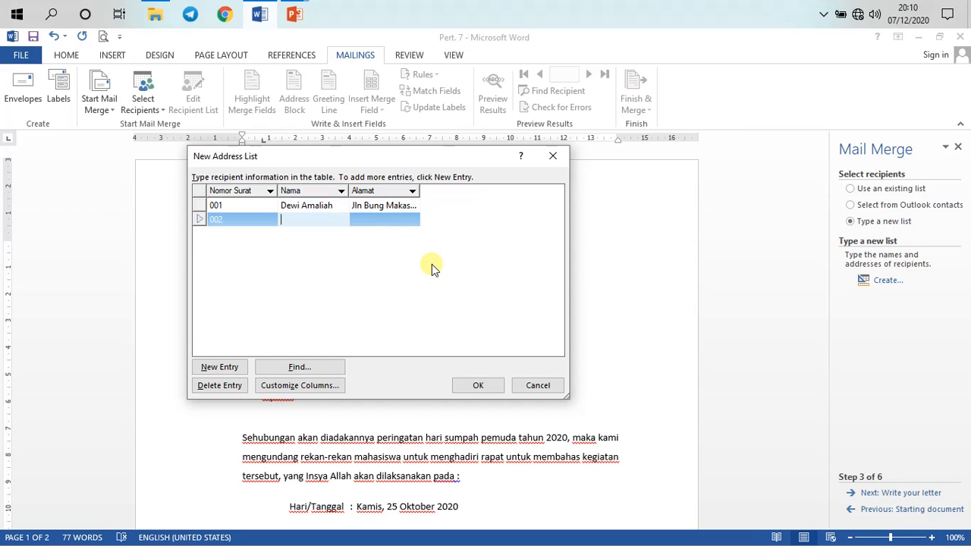
pyautogui.click(234, 204)
pyautogui.click(250, 219)
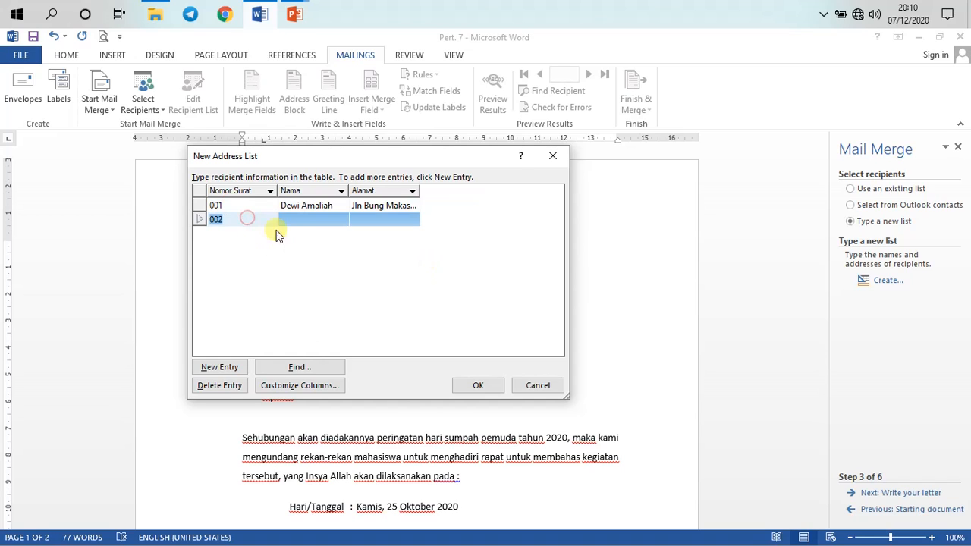
pyautogui.click(301, 221)
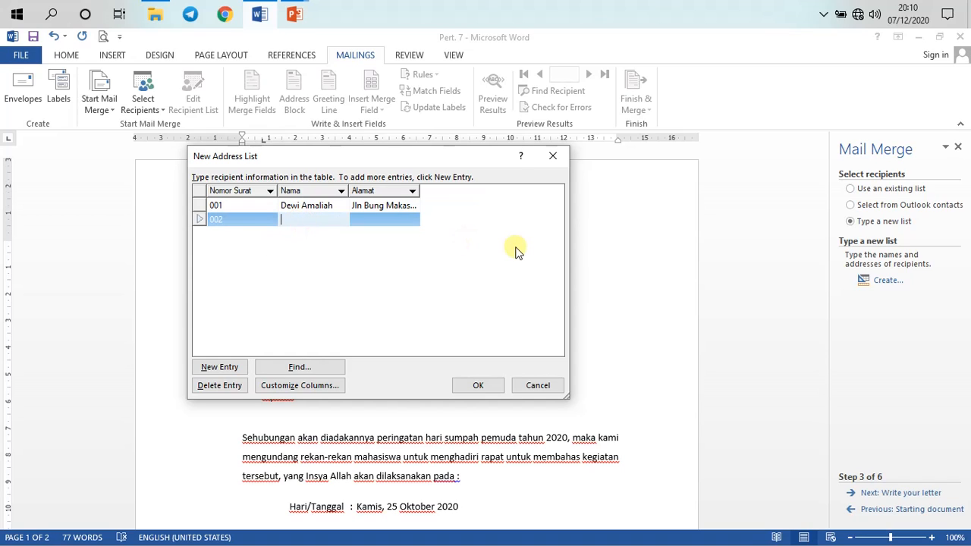
# - Enter the recipient's full name and address for entry 002, and add a third entry
pyautogui.write('Angga Setiawan')
pyautogui.press('Tab')
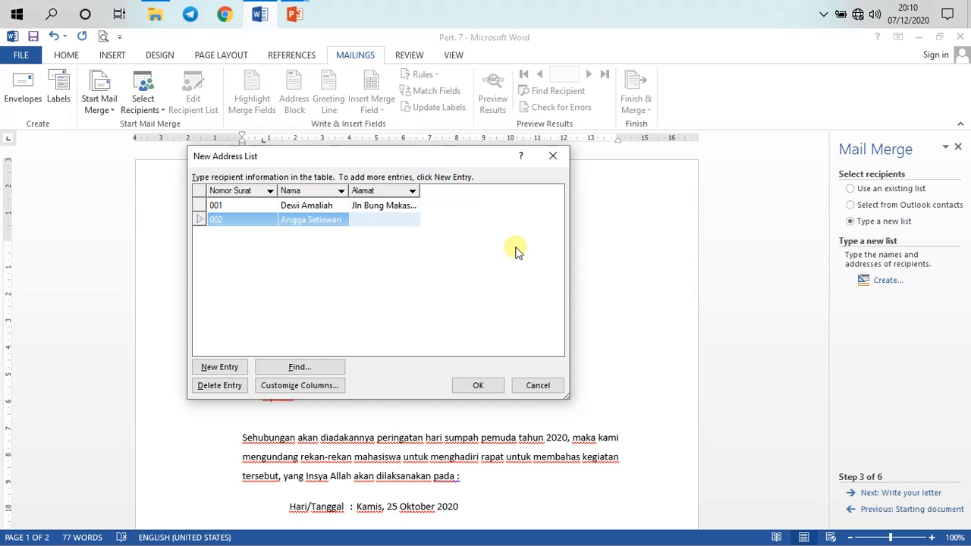
pyautogui.write('Day')
pyautogui.write('a Ma')
pyautogui.write('kk')
pyautogui.write('ssar')
pyautogui.press('Tab')
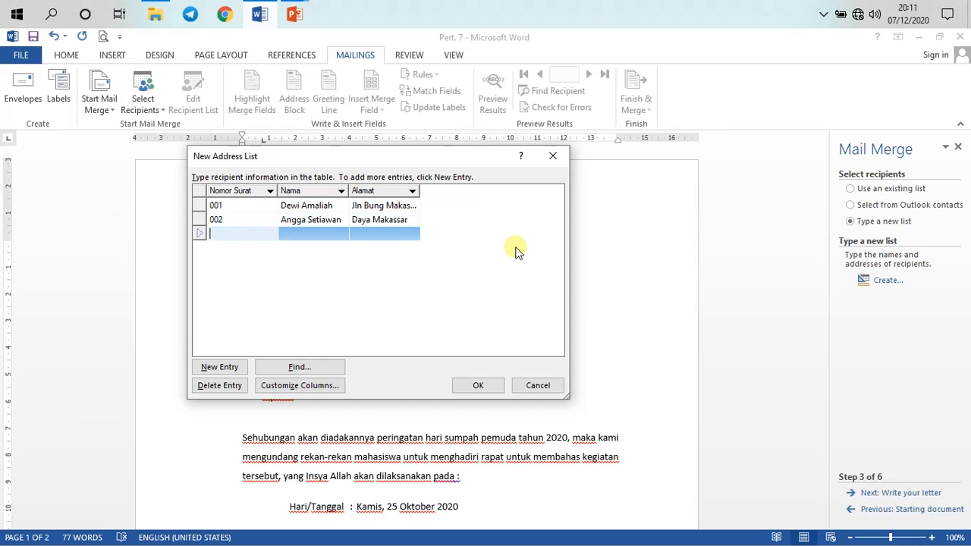
# - Fill in the third entry with Nomor Surat 003, the recipient's name and Alamat India, and add a fourth entry
pyautogui.write('003')
pyautogui.press('Tab')
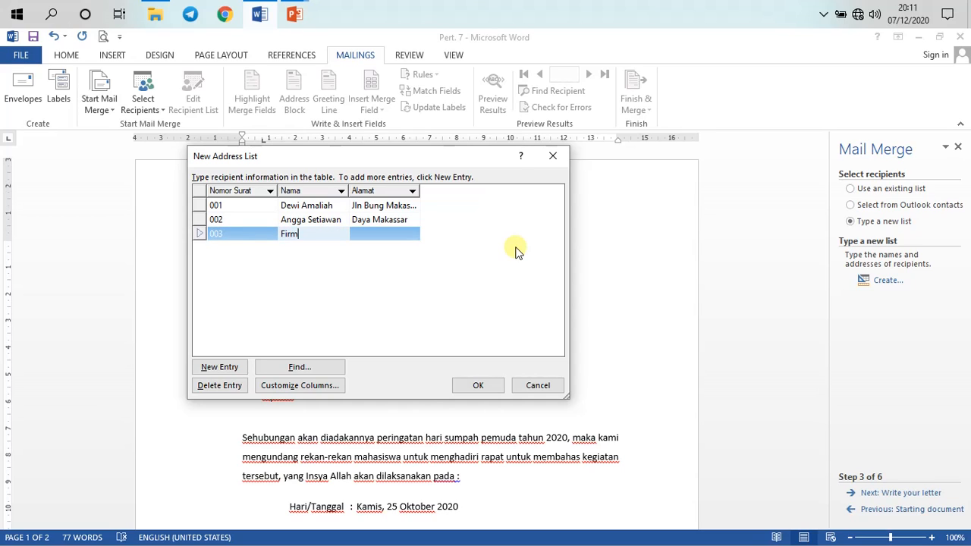
pyautogui.write('Firmas')
pyautogui.press('BackSpace')
pyautogui.write('nsyah')
pyautogui.press('Tab')
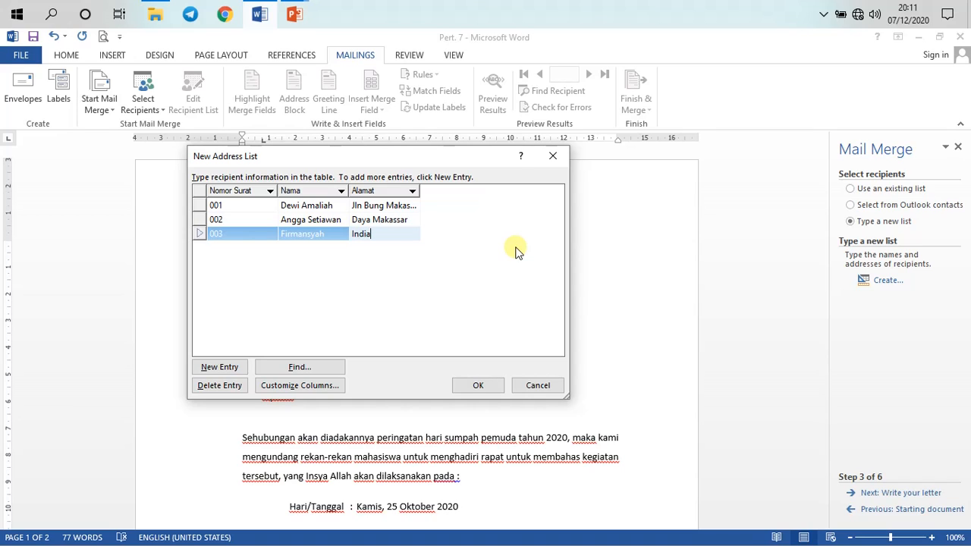
pyautogui.press('Tab')
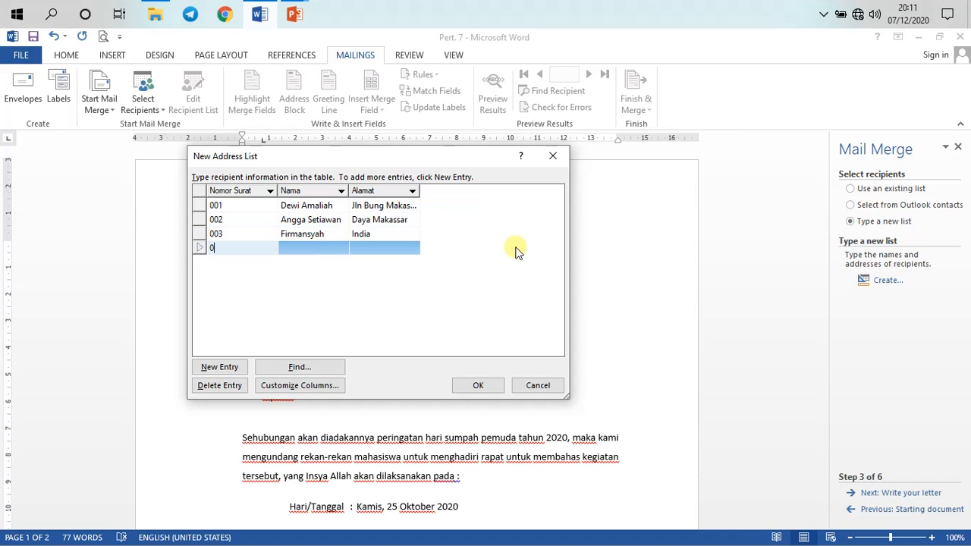
# - Fill in the fourth entry with Nomor Surat 004, the recipient's name and Alamat Korea, and add a fifth entry
pyautogui.press('Tab')
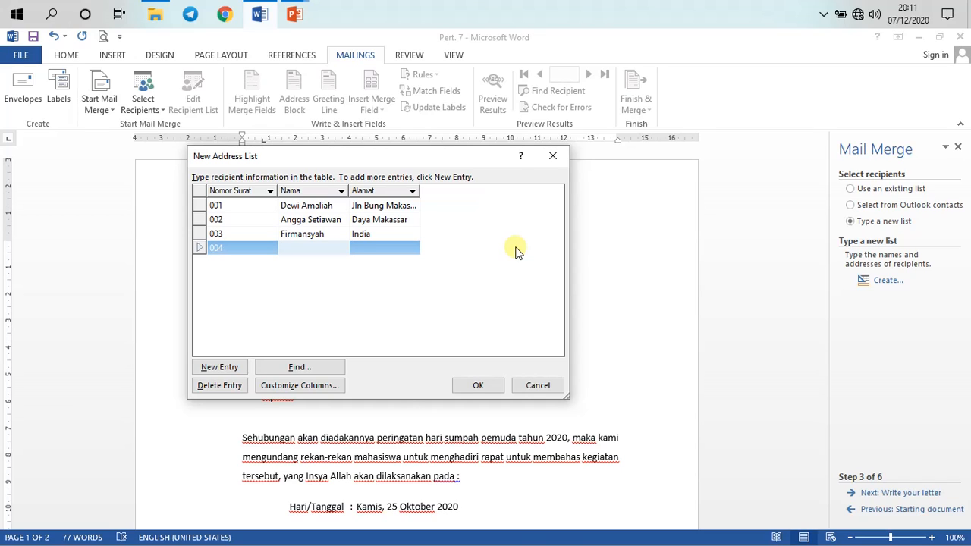
pyautogui.write('Muliadi')
pyautogui.press('Tab')
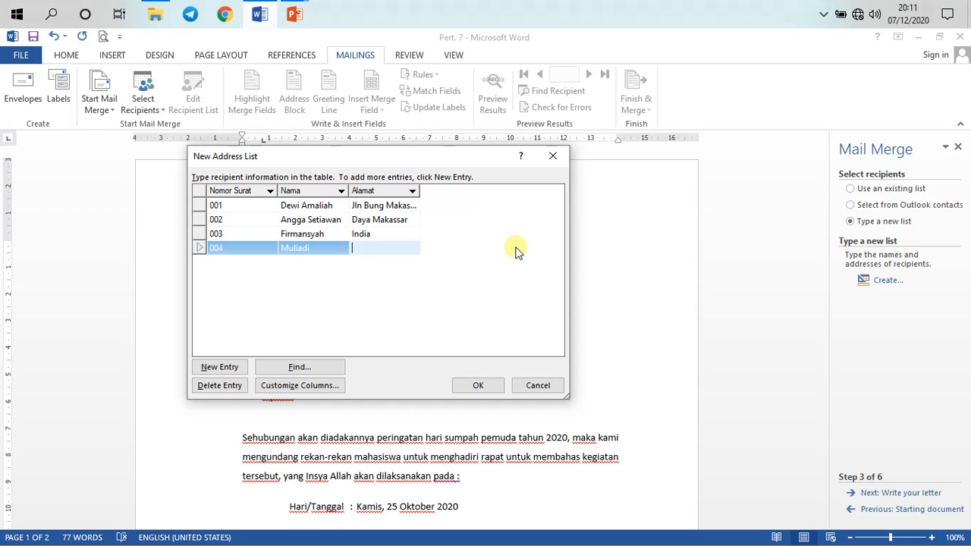
pyautogui.write('Korea')
pyautogui.press('Tab')
# - Fill in the fifth entry with Nomor Surat 005, the recipient's name and Alamat Malaysia
pyautogui.write('005')
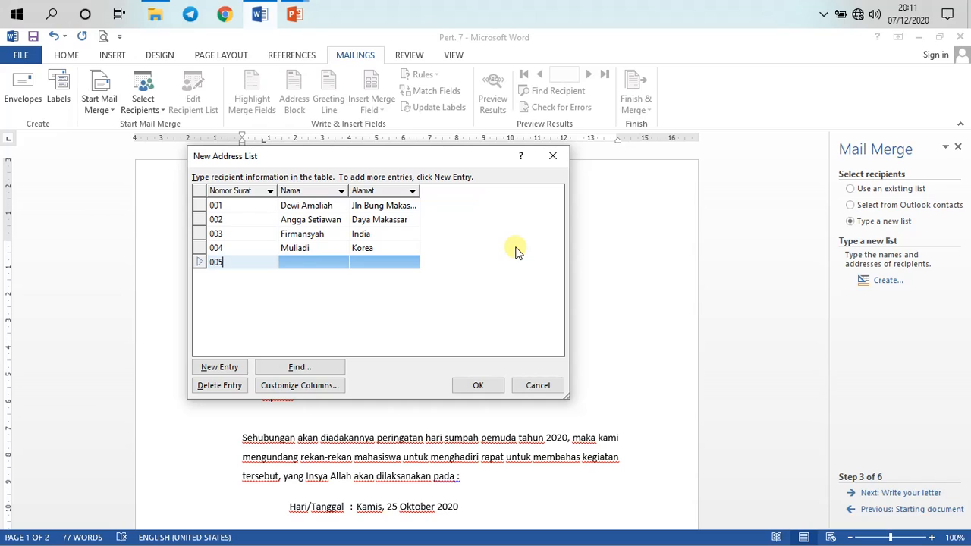
pyautogui.press('Tab')
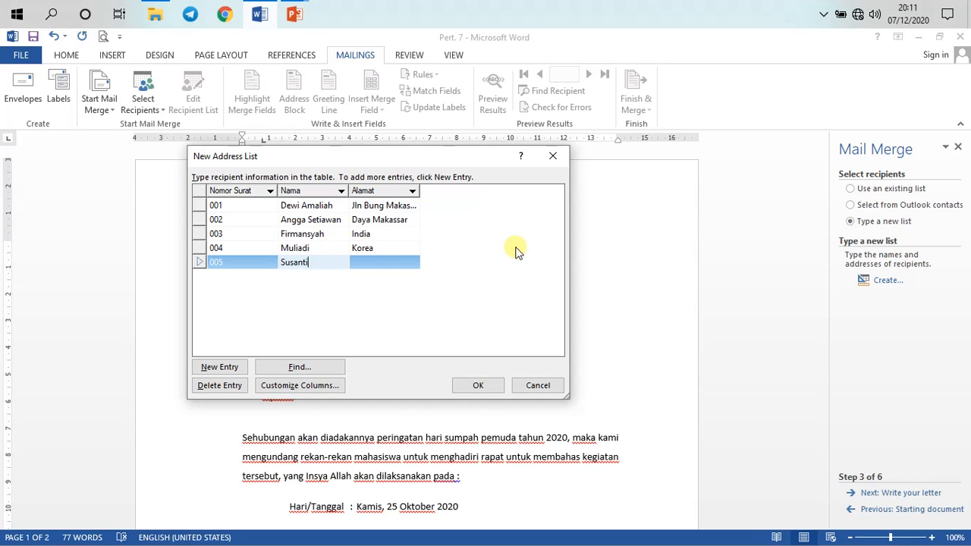
pyautogui.press('Tab')
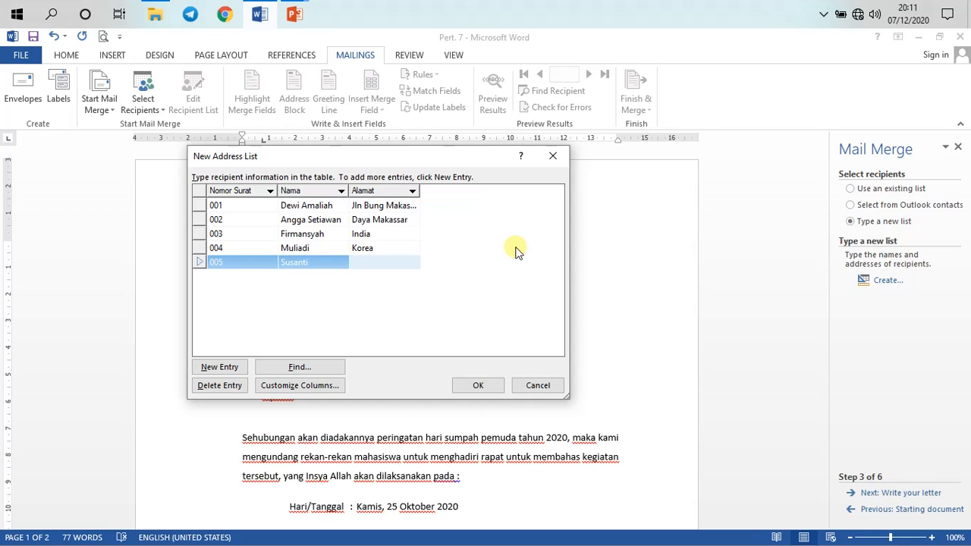
pyautogui.write('Malaysia')
# - Review the Nomor Surat, Nama and Alamat values of the recipients entered in the address list
pyautogui.click(309, 249)
pyautogui.click(318, 220)
pyautogui.click(305, 235)
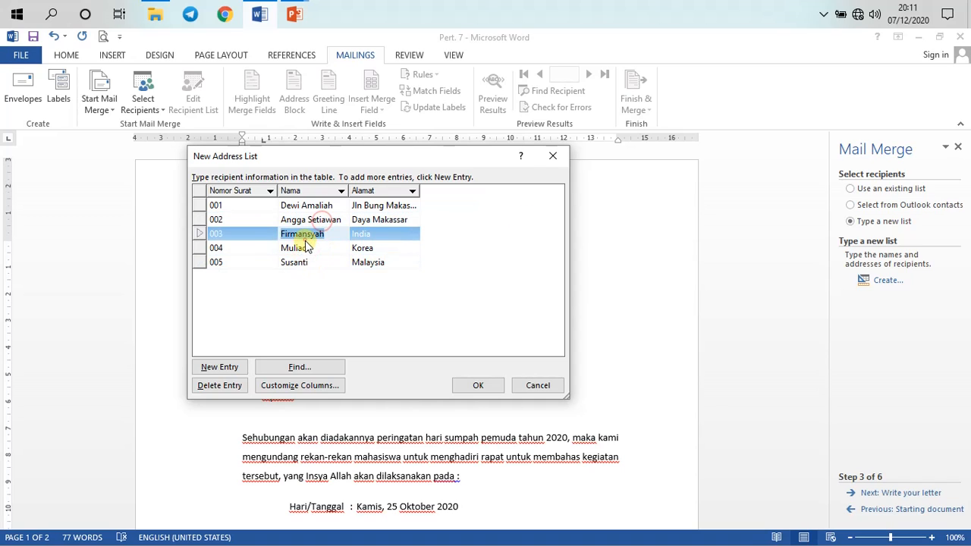
pyautogui.click(246, 249)
pyautogui.click(325, 220)
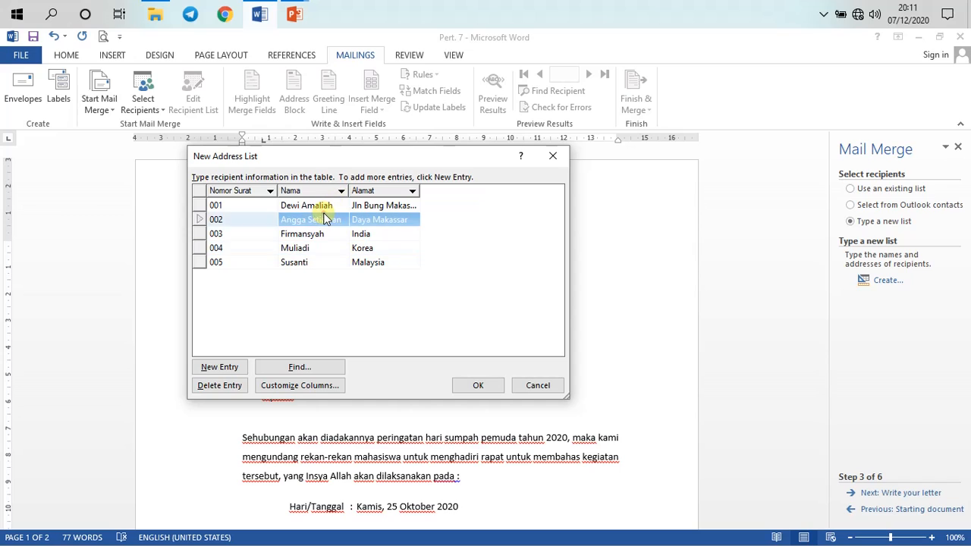
pyautogui.click(235, 263)
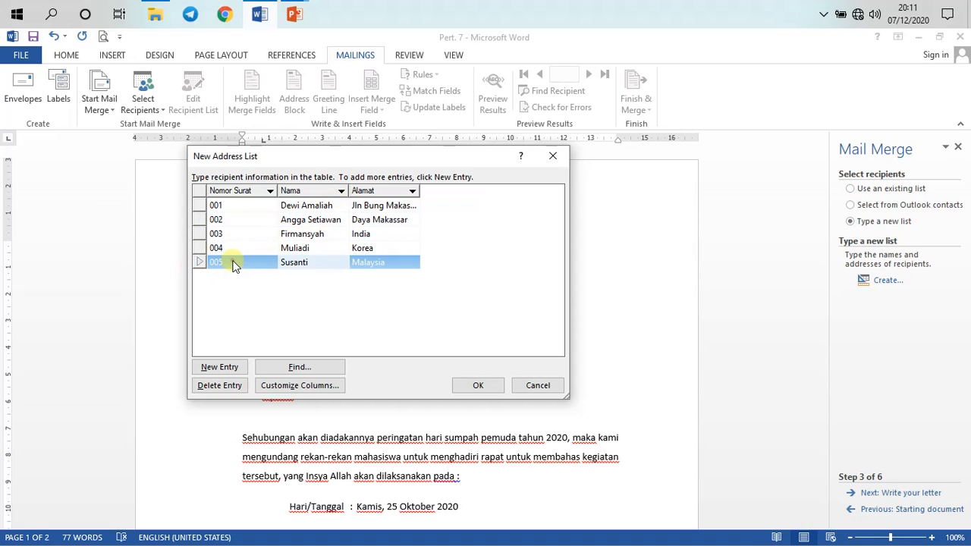
pyautogui.click(314, 247)
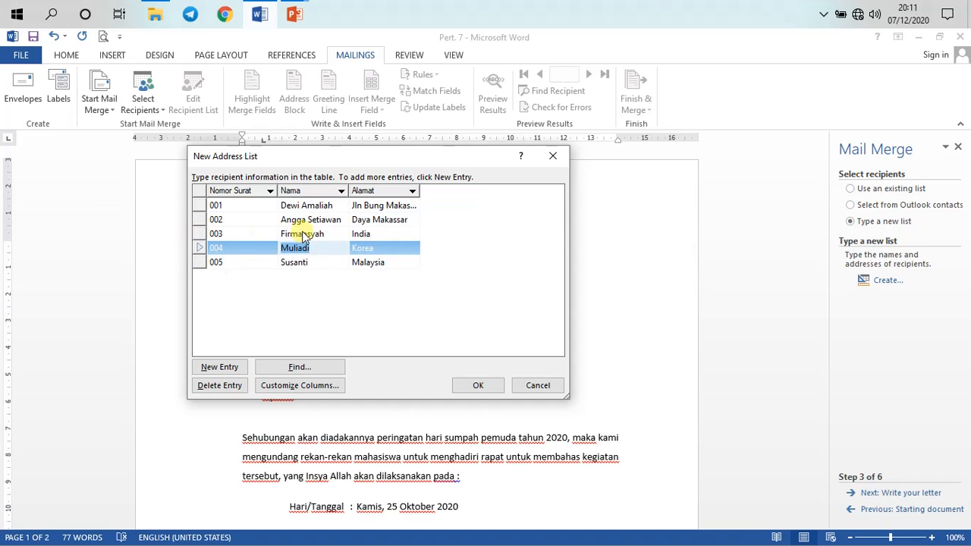
pyautogui.click(231, 234)
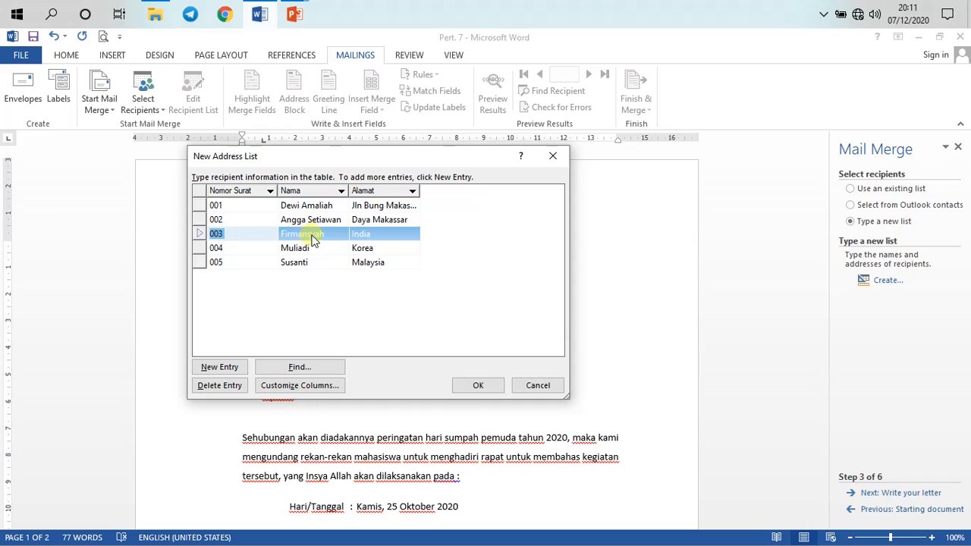
pyautogui.click(369, 236)
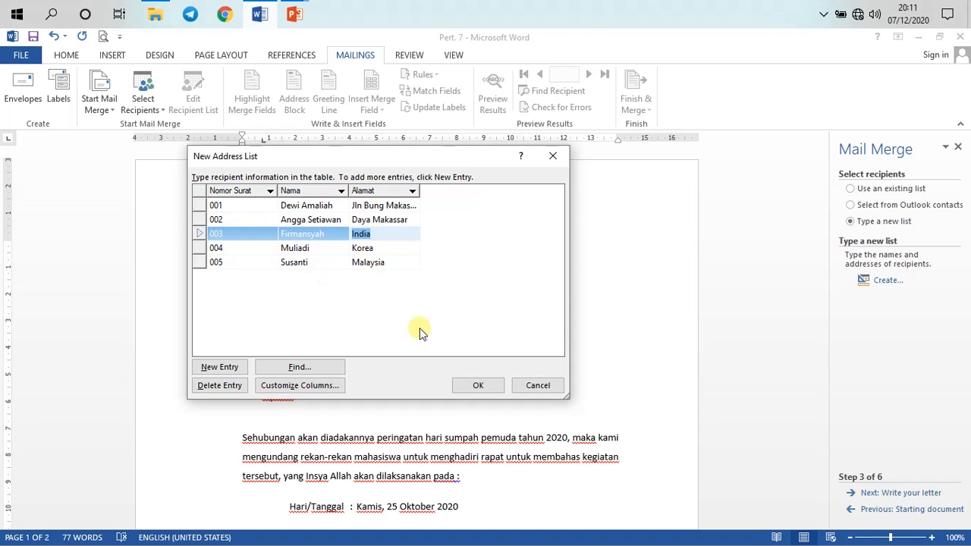
pyautogui.click(370, 249)
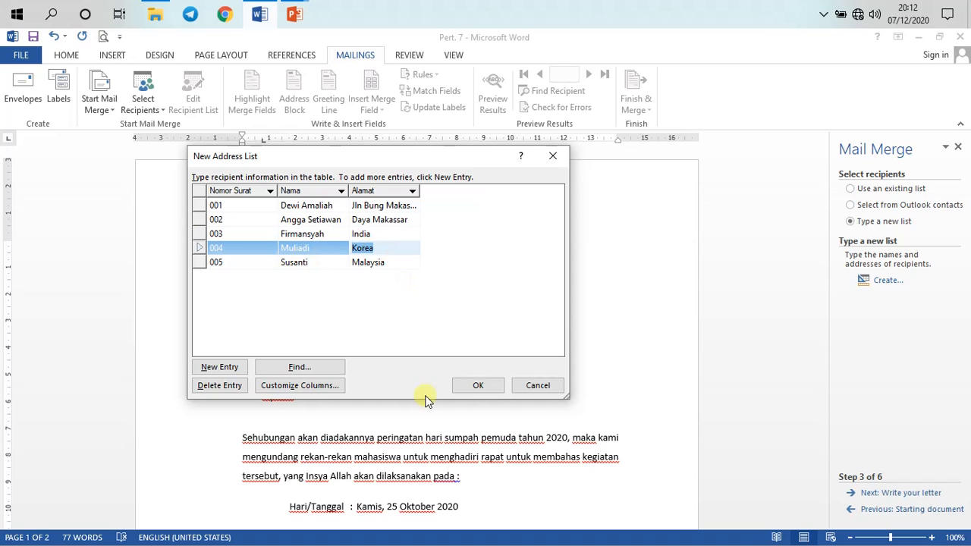
pyautogui.click(371, 262)
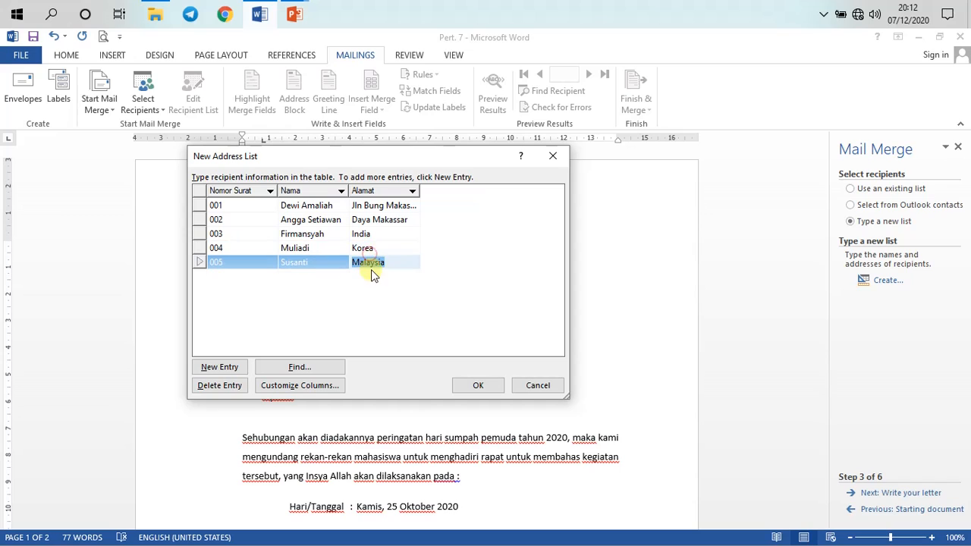
pyautogui.click(369, 249)
pyautogui.click(307, 254)
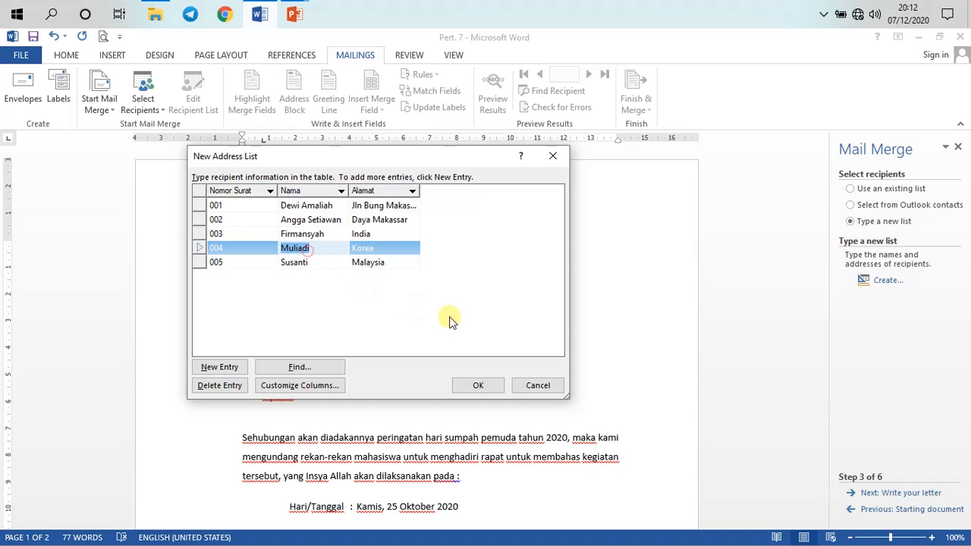
pyautogui.click(313, 235)
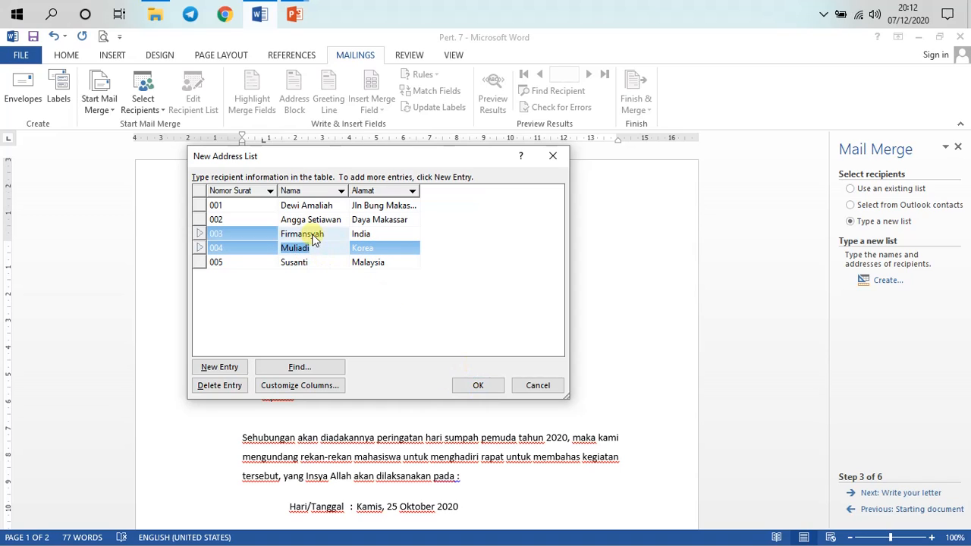
# - Accept the address list and choose the save folder D: > STMIK AKBA - KULIAH 2020_1 > PAP 2020_1 > MATERI PAP 20201 > PAP
pyautogui.click(479, 385)
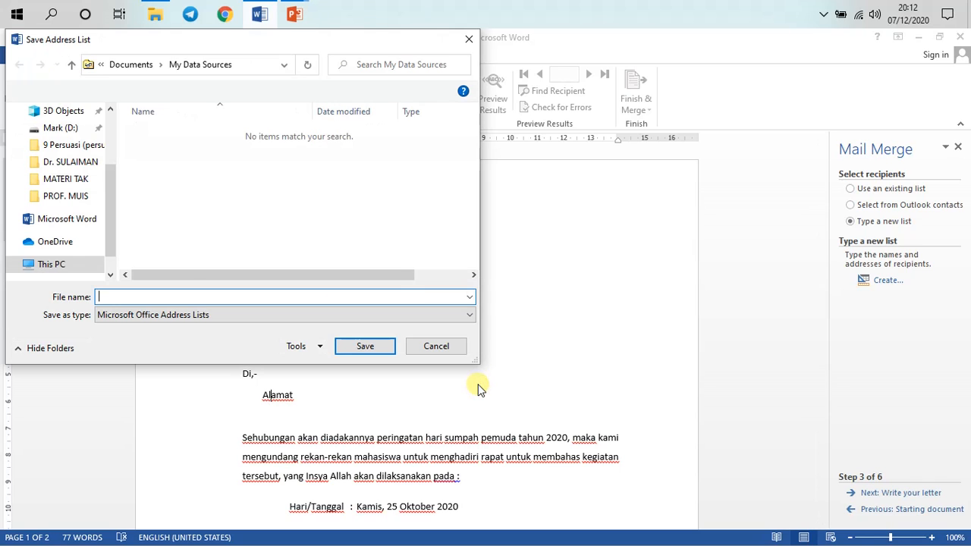
pyautogui.moveTo(114, 203); pyautogui.dragTo(115, 182)
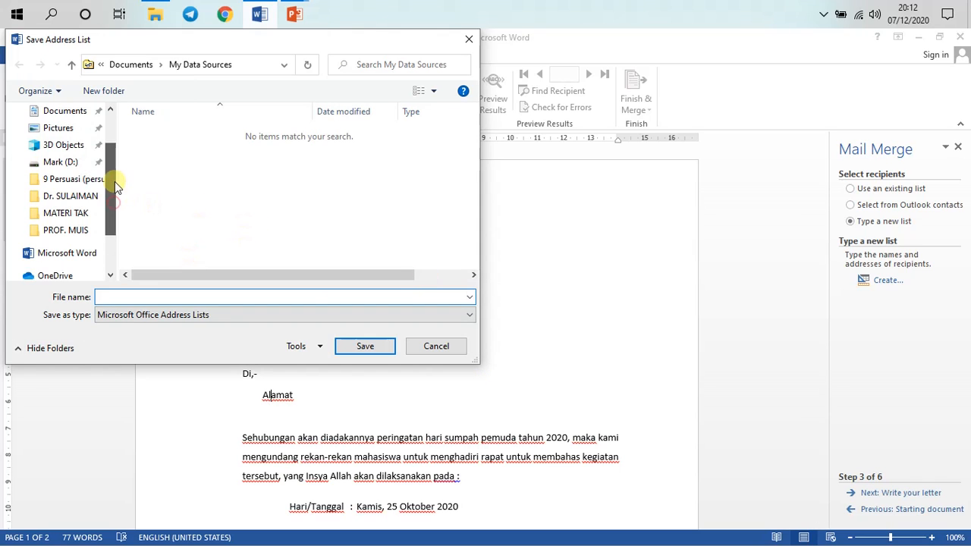
pyautogui.click(54, 168)
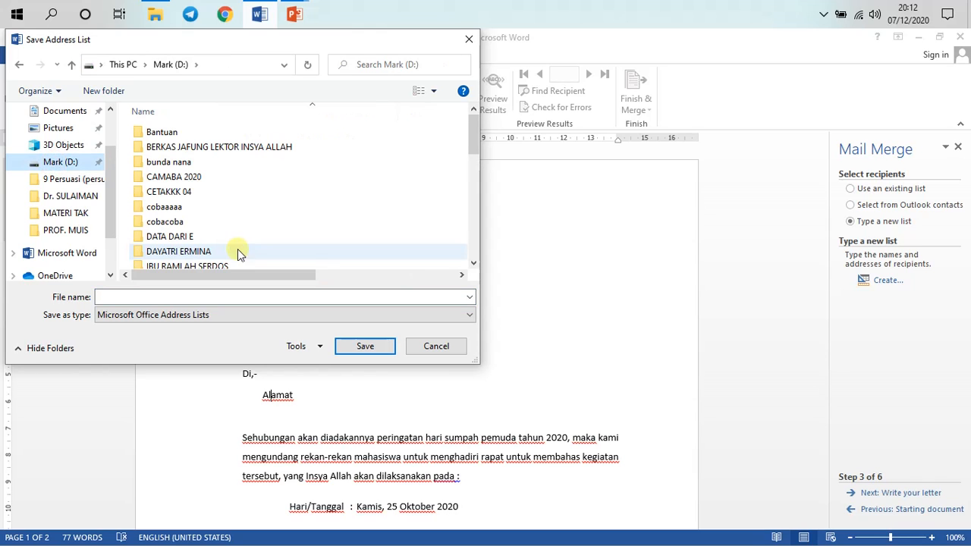
pyautogui.scroll(-4, 262, 250)
pyautogui.scroll(-2, 267, 249)
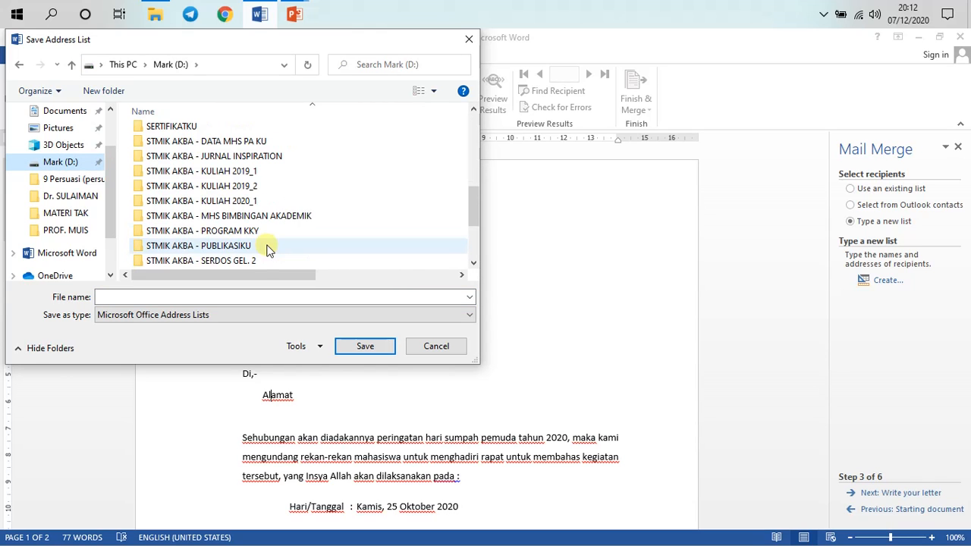
pyautogui.doubleClick(269, 202)
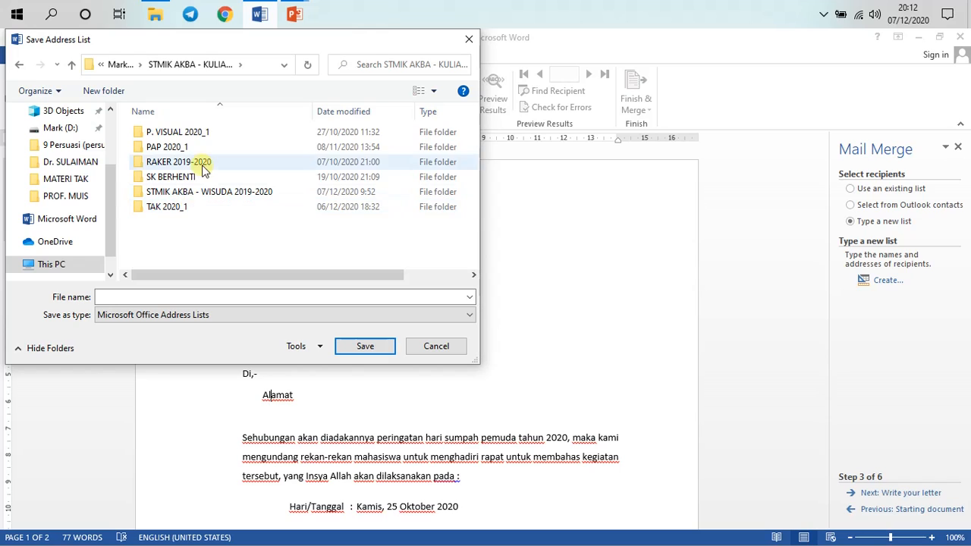
pyautogui.doubleClick(196, 148)
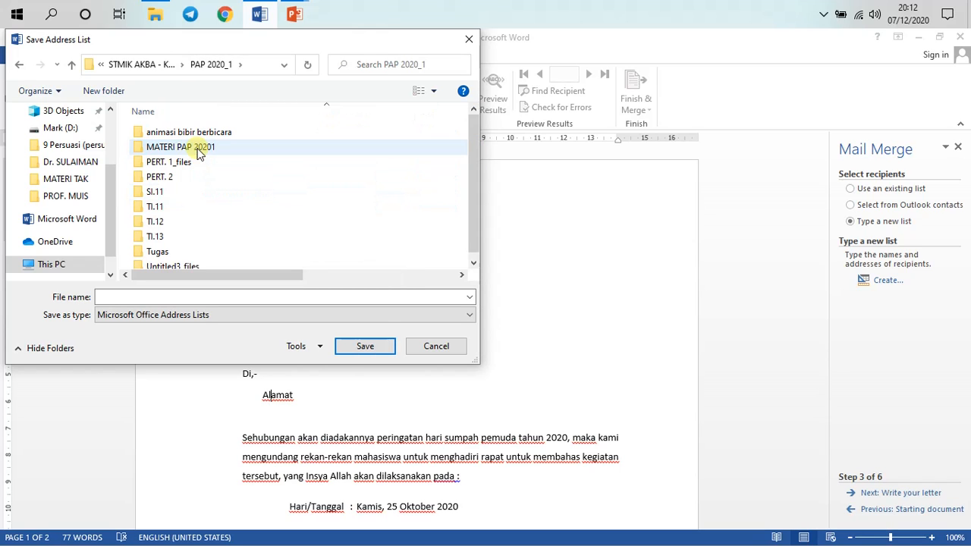
pyautogui.scroll(-1, 202, 233)
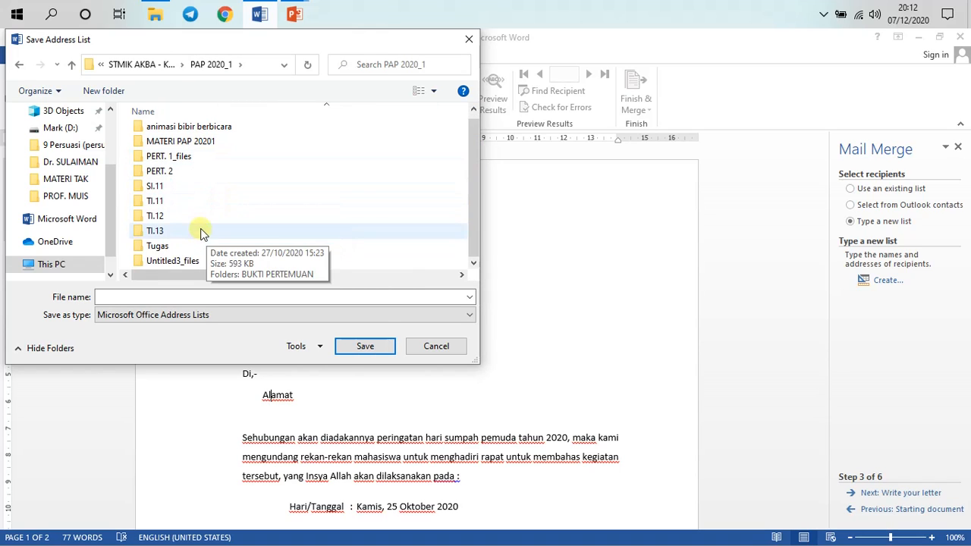
pyautogui.doubleClick(194, 143)
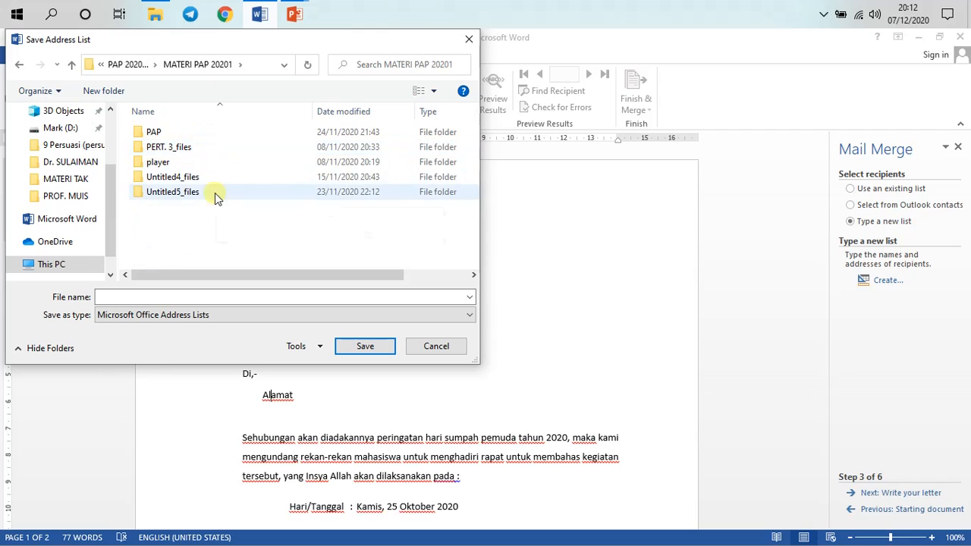
pyautogui.click(179, 132)
pyautogui.doubleClick(179, 132)
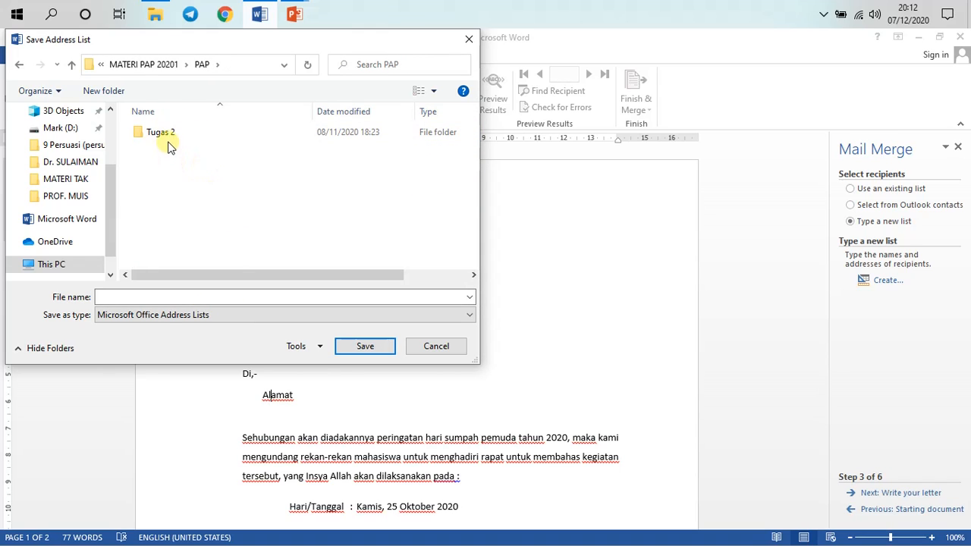
# - Create a folder named Data Mail Merge inside the PAP folder and open it
pyautogui.click(181, 296)
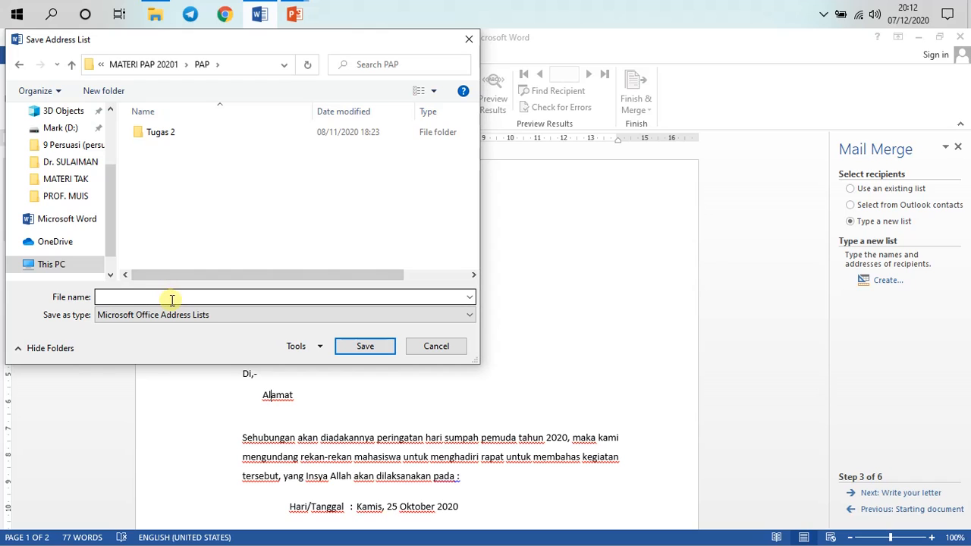
pyautogui.rightClick(159, 156)
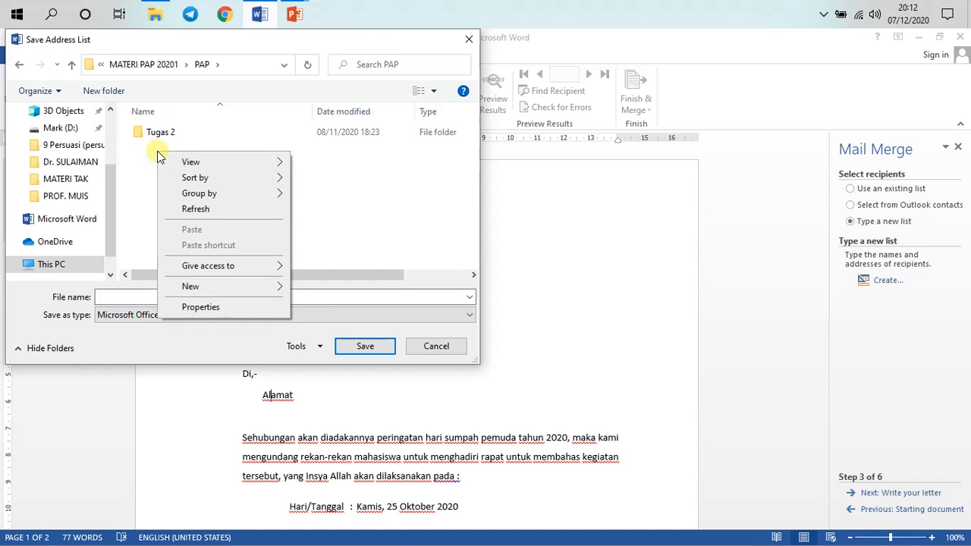
pyautogui.moveTo(306, 304)
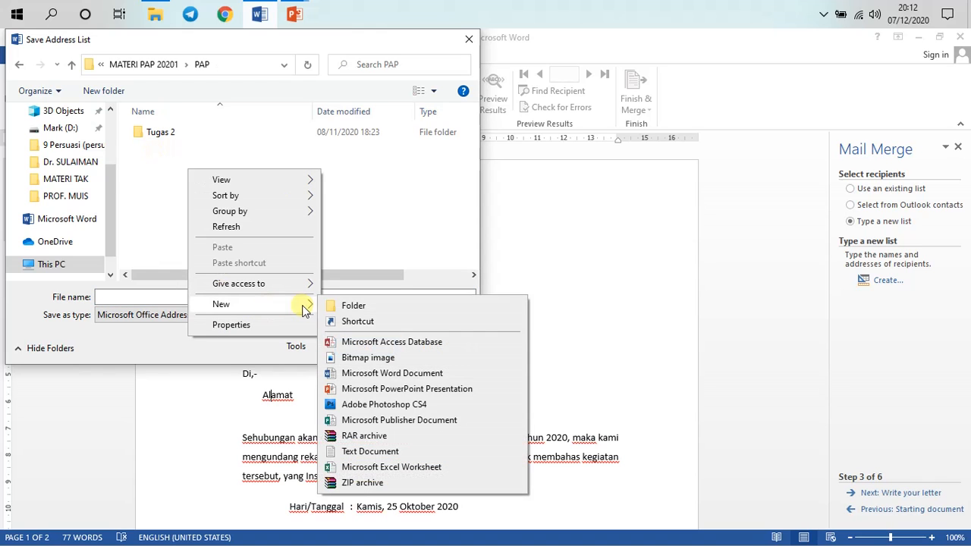
pyautogui.click(361, 312)
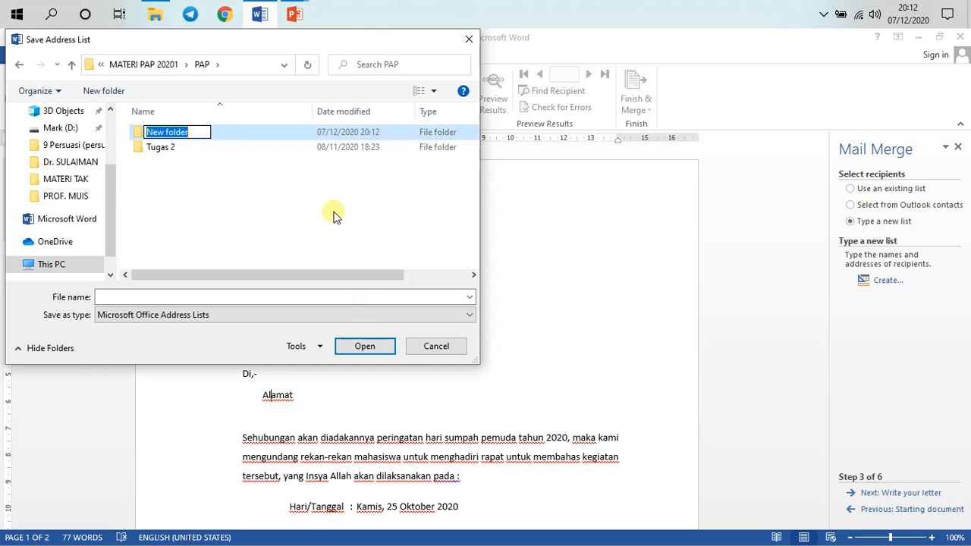
pyautogui.write('Da')
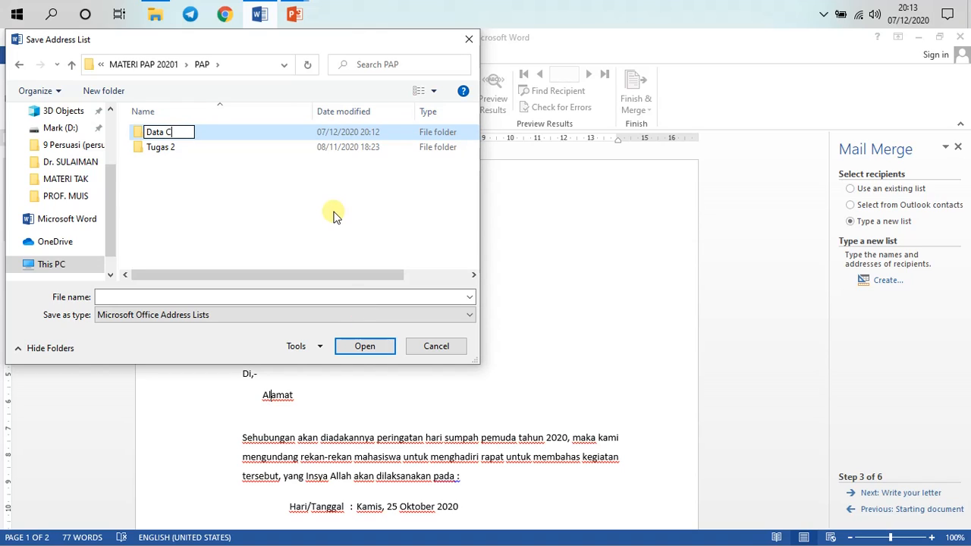
pyautogui.write('ta Mail Merge')
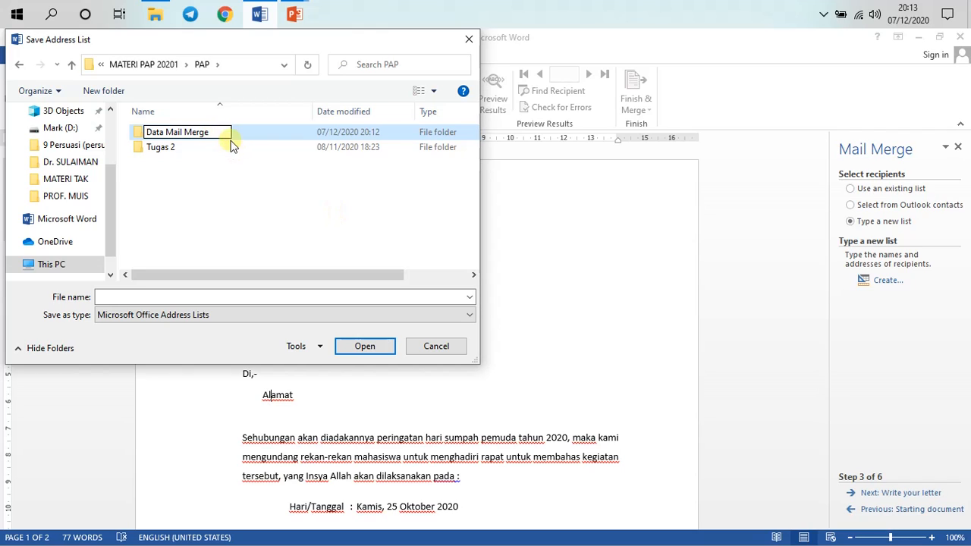
pyautogui.click(250, 133)
pyautogui.doubleClick(249, 132)
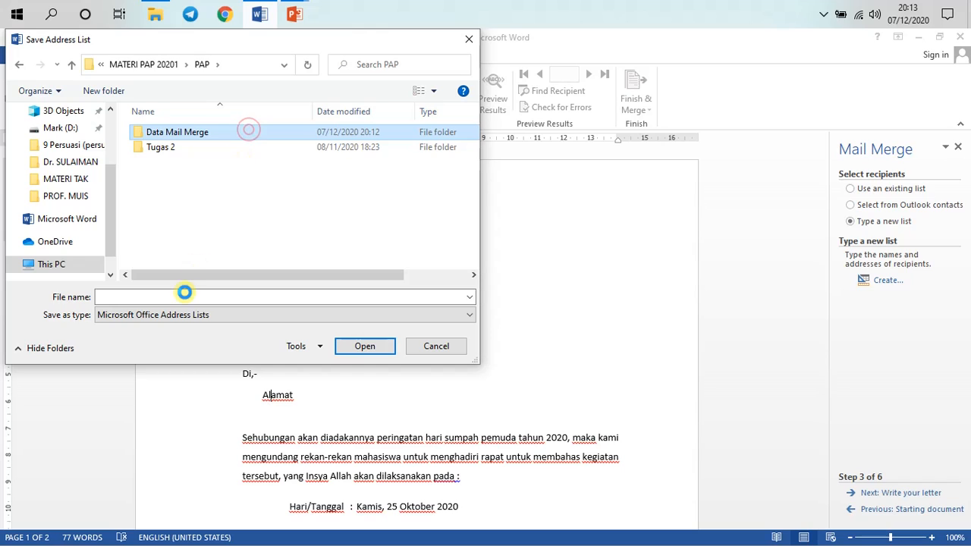
# - Save the address list as Dataku and accept all its entries as the mail merge recipients
pyautogui.write('Dataku')
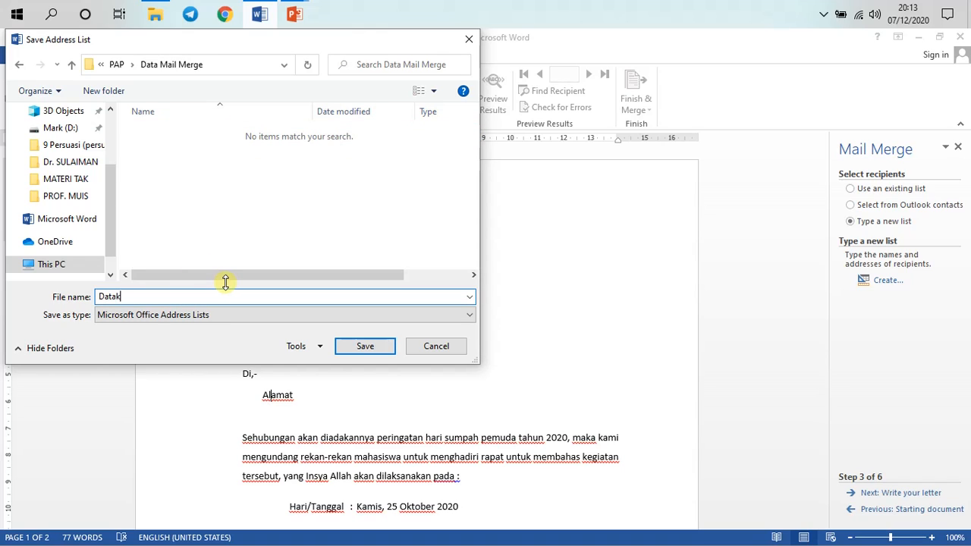
pyautogui.click(366, 348)
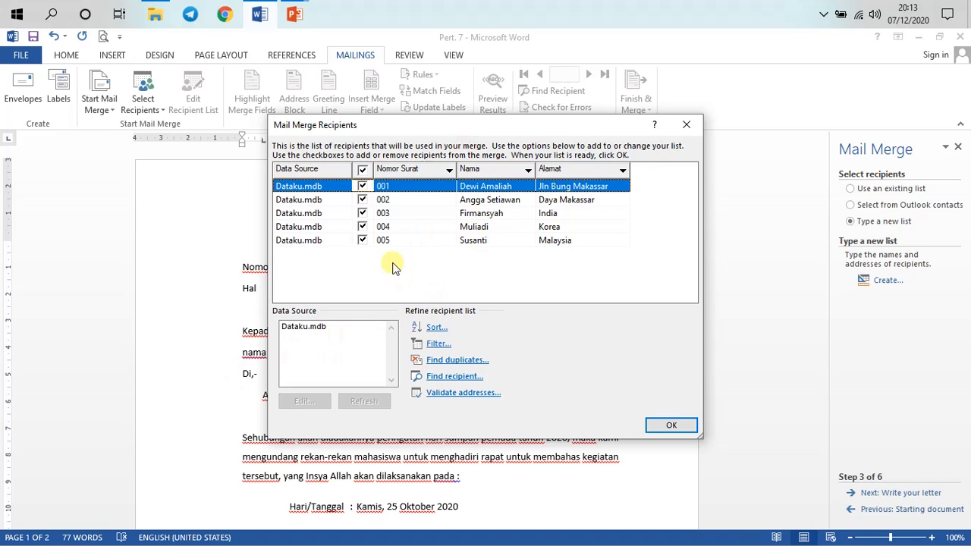
pyautogui.moveTo(451, 124); pyautogui.dragTo(410, 164)
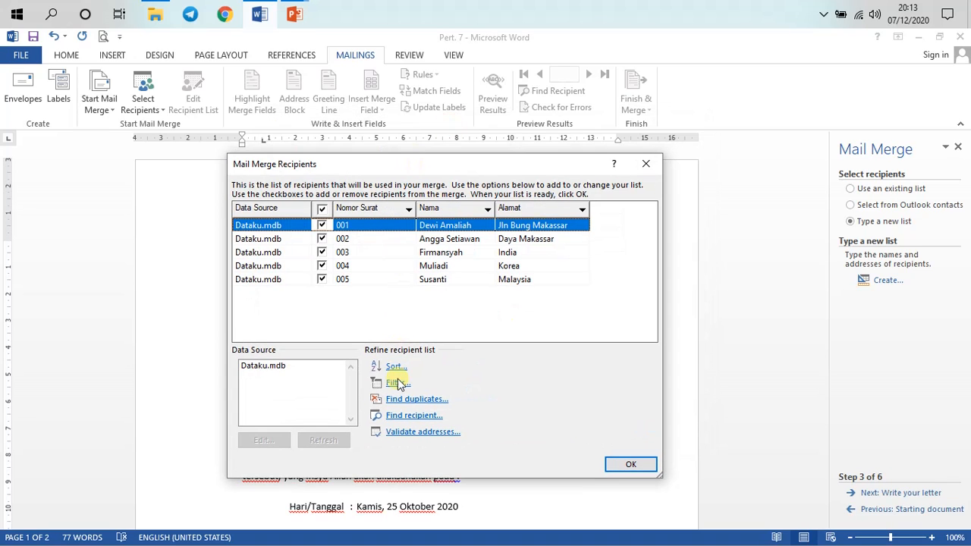
pyautogui.click(630, 465)
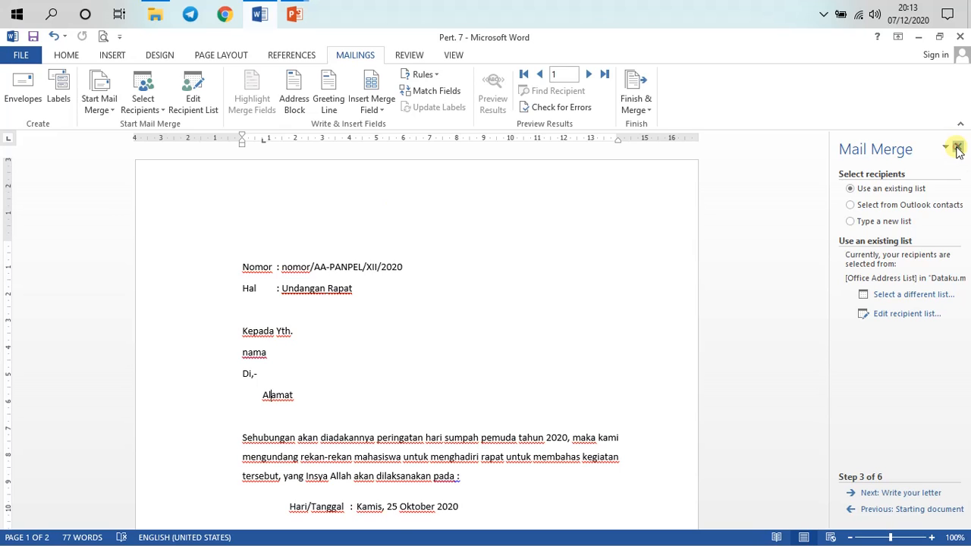
# - Close the Mail Merge wizard pane and return to the letter
pyautogui.click(958, 148)
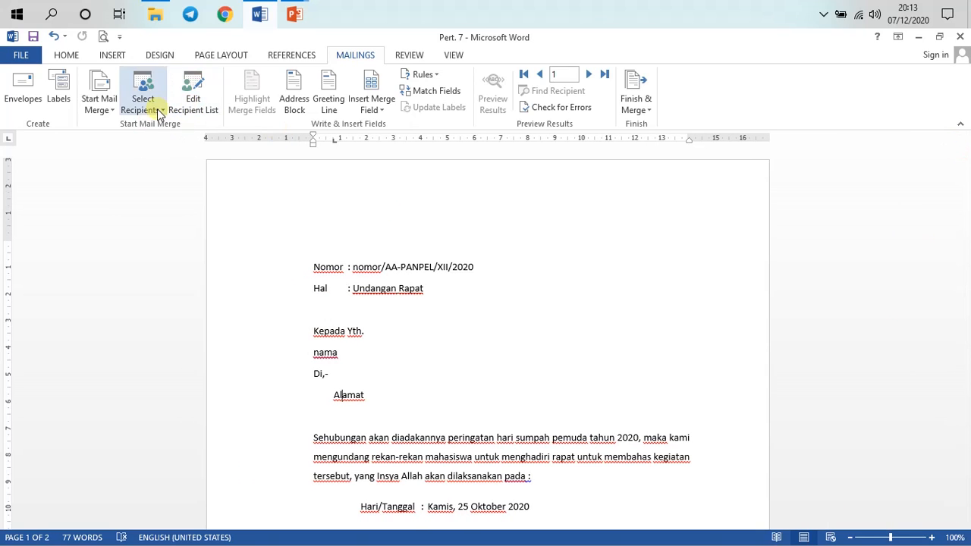
pyautogui.click(118, 113)
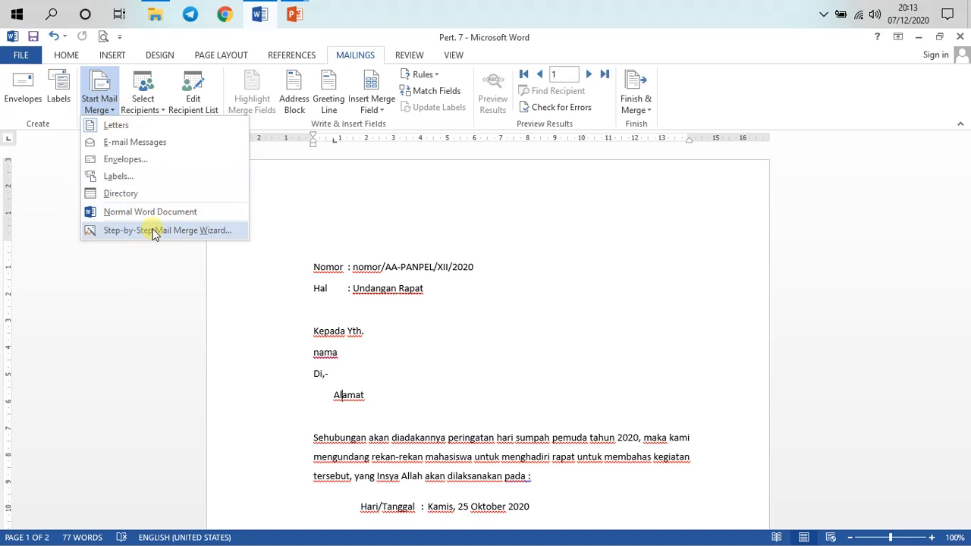
pyautogui.click(468, 293)
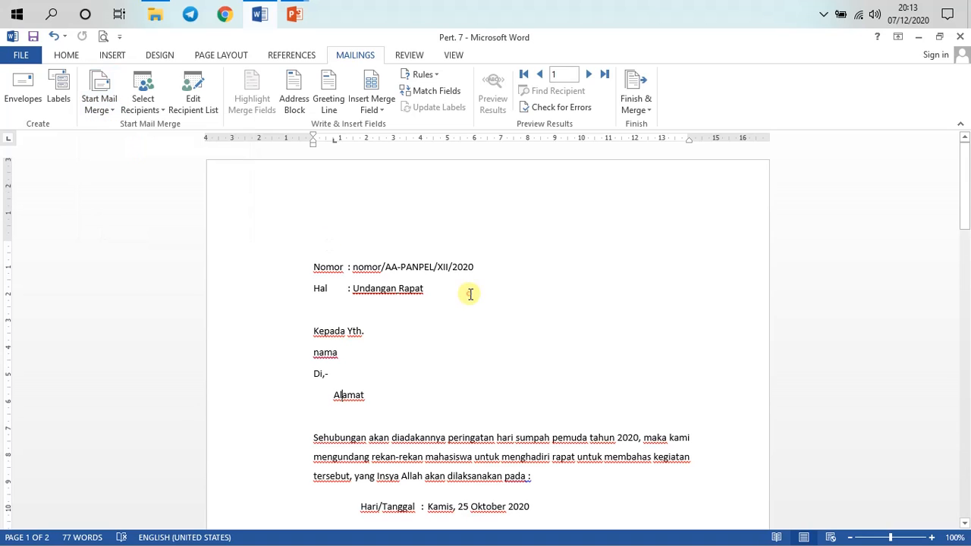
# - Open the Dataku.mdb data source for editing from the mail merge recipient list
pyautogui.click(204, 106)
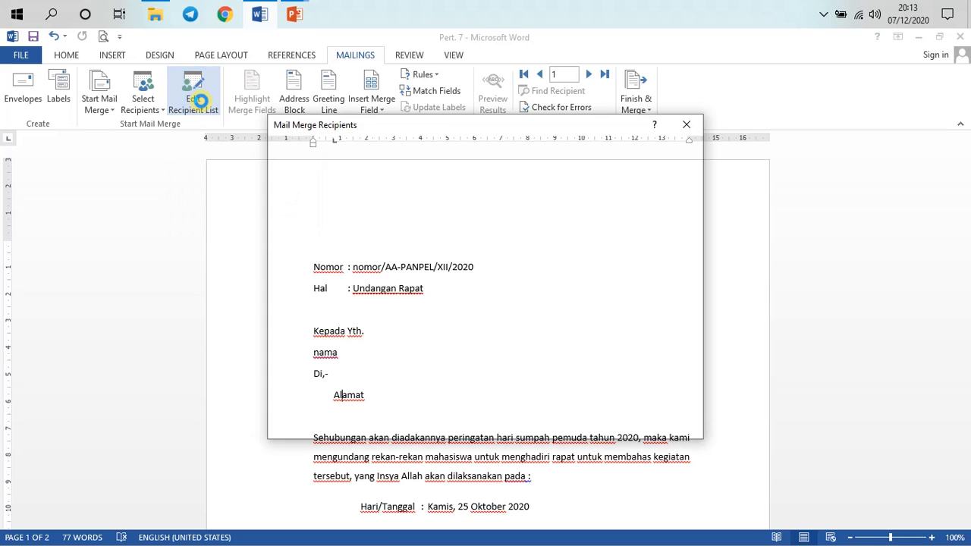
pyautogui.moveTo(437, 128); pyautogui.dragTo(400, 55)
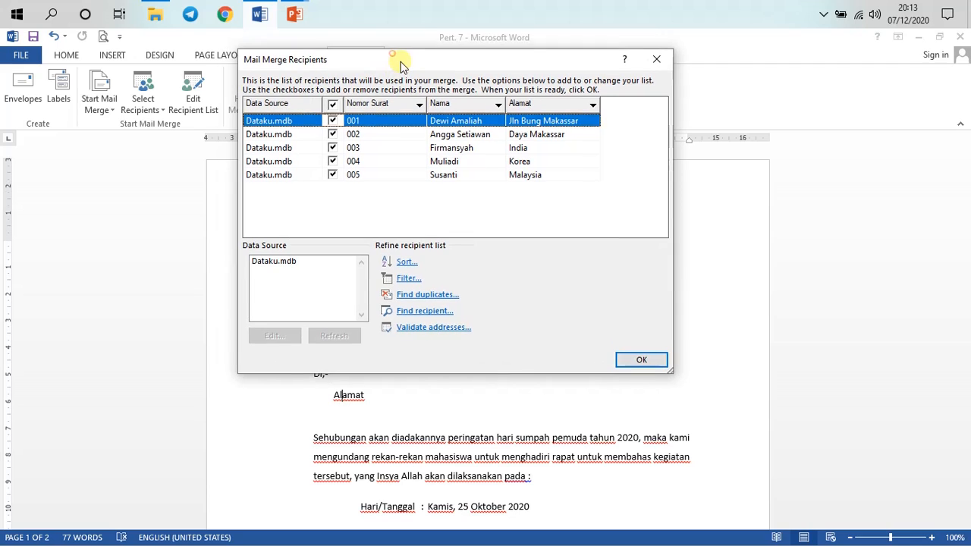
pyautogui.click(279, 266)
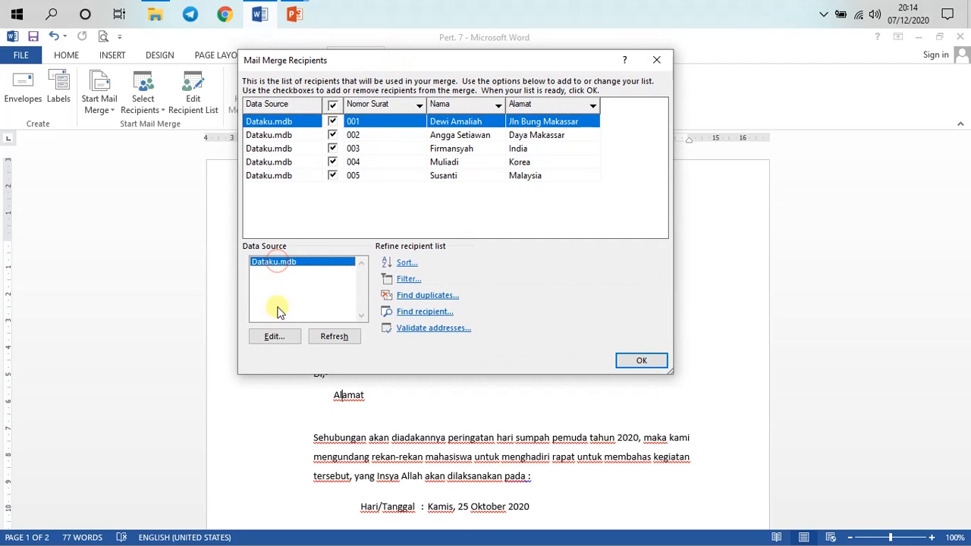
pyautogui.click(290, 343)
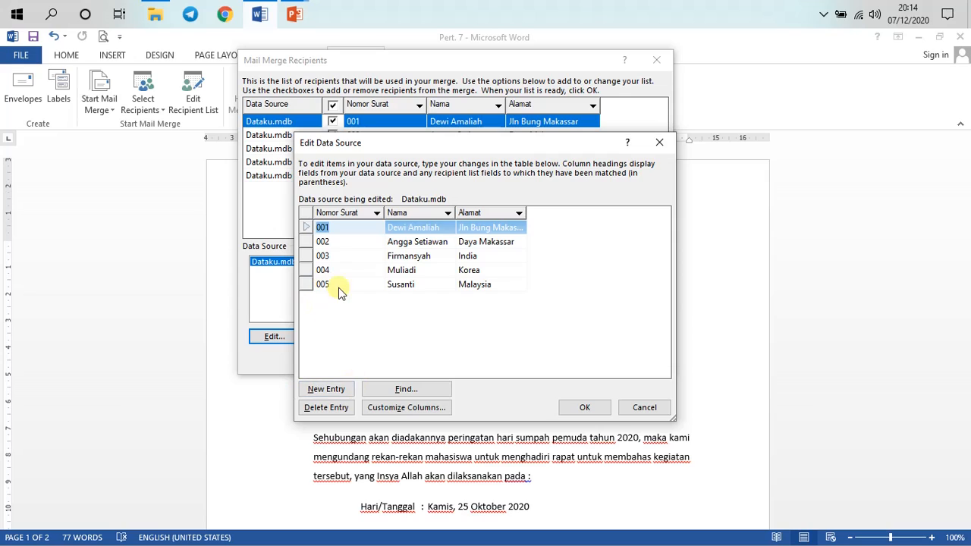
# - Add a sixth entry with Nomor Surat 006, the recipient's name and Alamat Bali
pyautogui.click(326, 393)
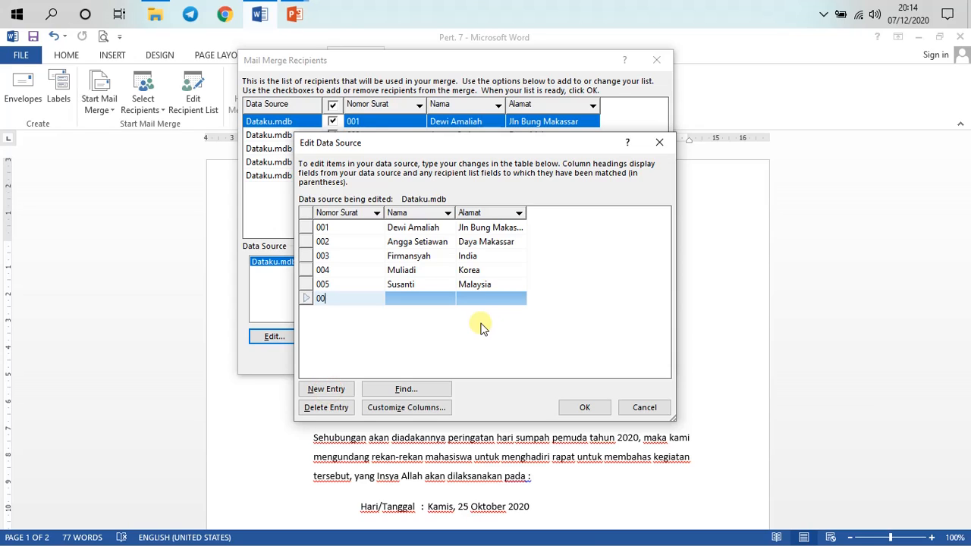
pyautogui.write('0016')
pyautogui.write('6')
pyautogui.press('Tab')
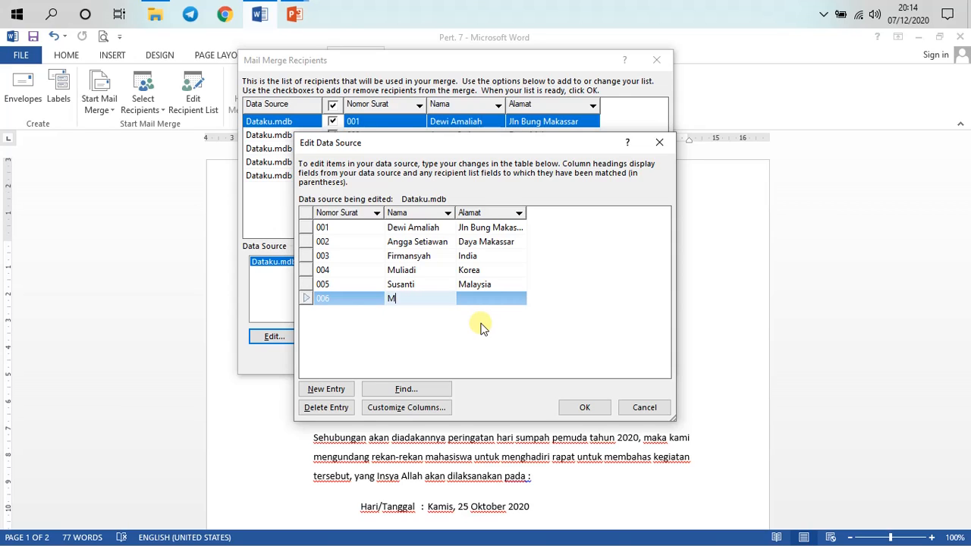
pyautogui.write('Melisa')
pyautogui.press('Tab')
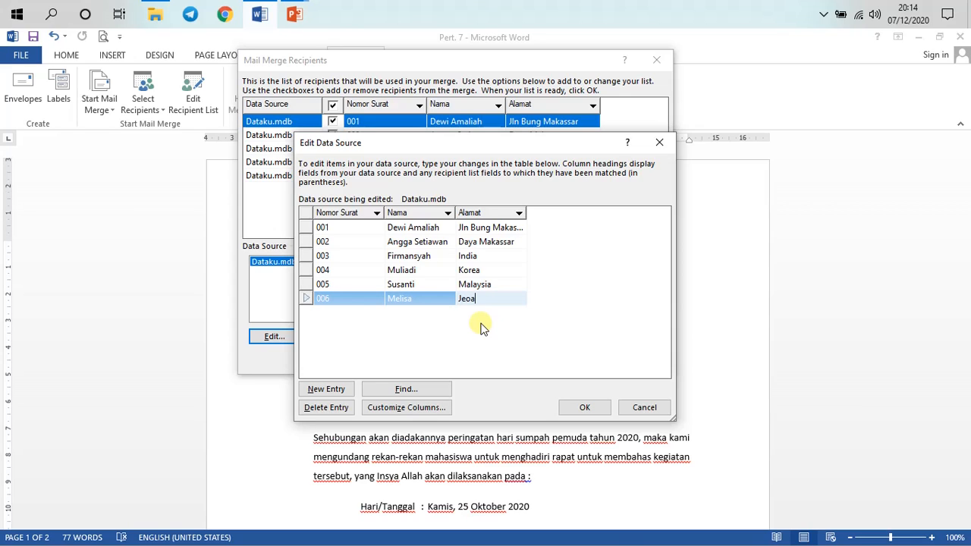
pyautogui.write('Je')
pyautogui.press('BackSpace')
pyautogui.click(433, 301)
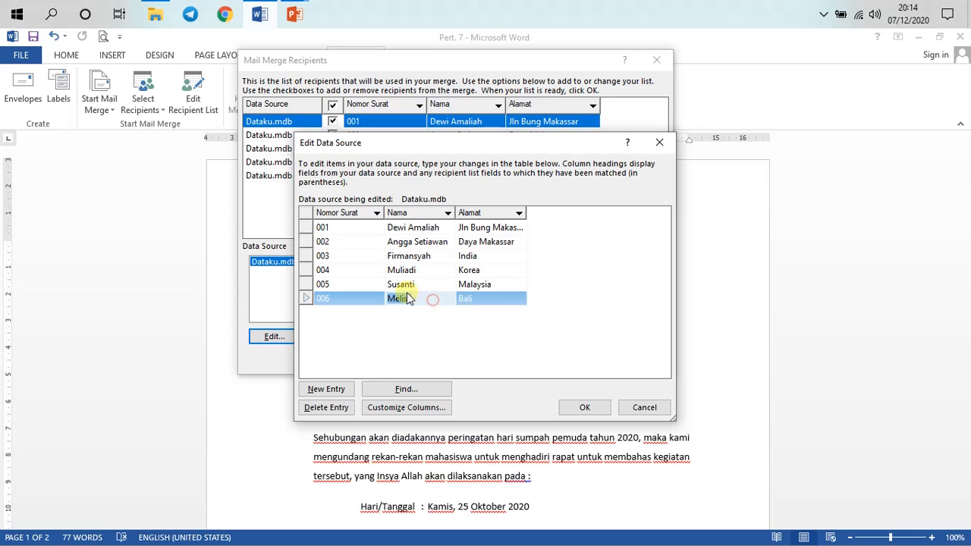
pyautogui.click(469, 303)
pyautogui.click(426, 284)
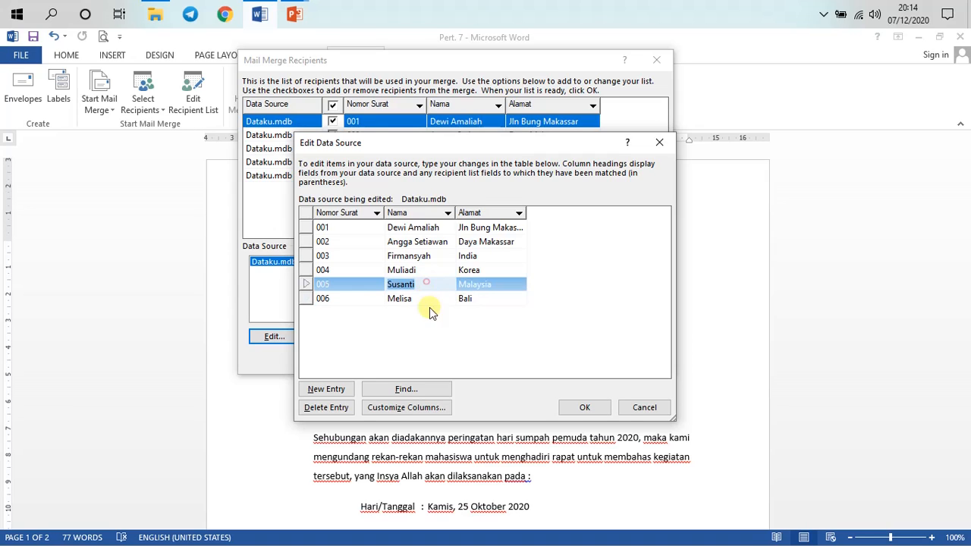
# - Save the recipient list changes to Dataku.mdb and accept the updated mail merge recipients
pyautogui.click(585, 408)
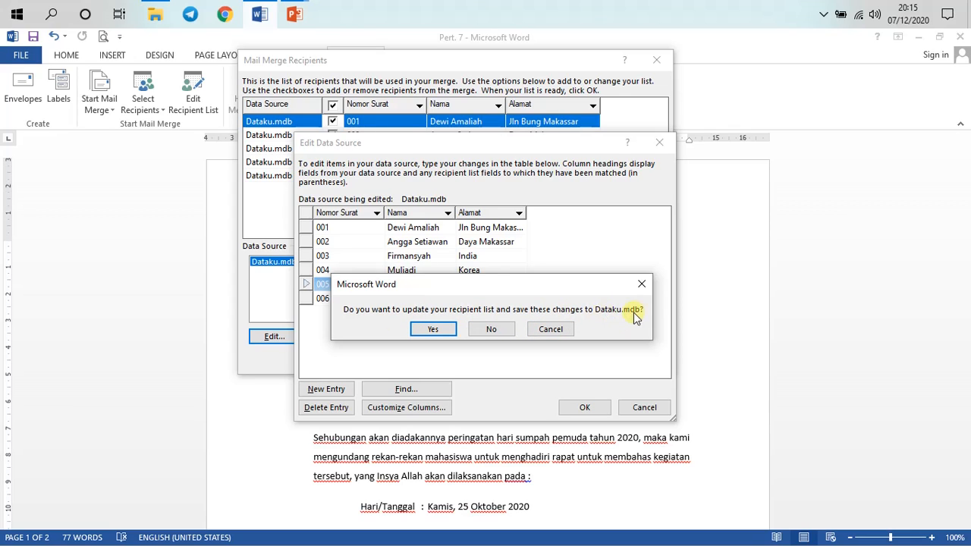
pyautogui.click(433, 329)
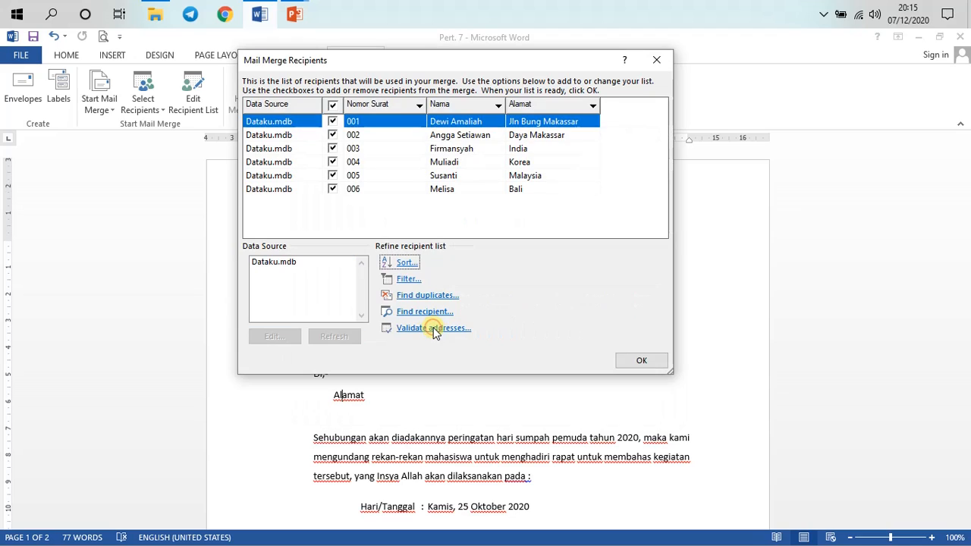
pyautogui.click(634, 364)
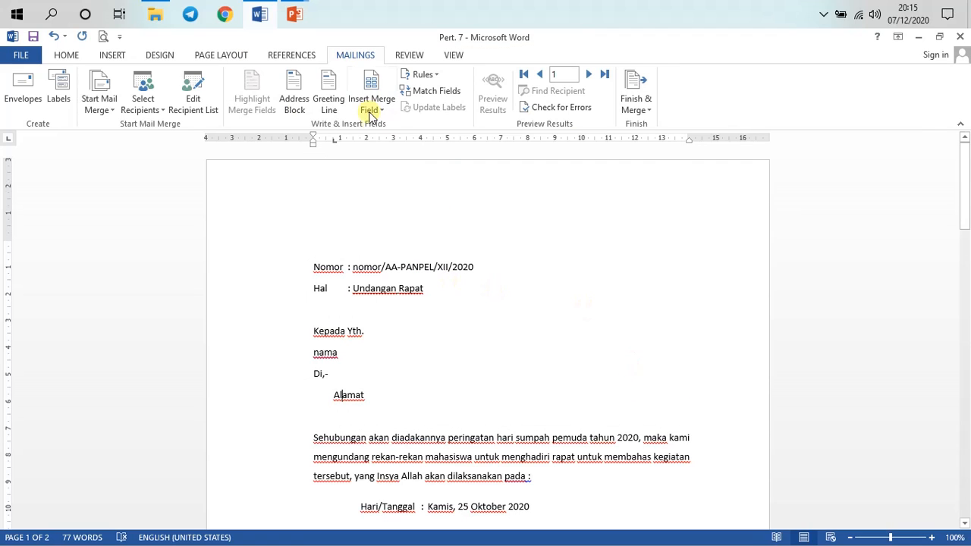
# - Delete the "nomor" placeholder before /AA-PANPEL/XII/2020 in the letter's Nomor line
pyautogui.scroll(-3, 353, 247)
pyautogui.scroll(3, 341, 250)
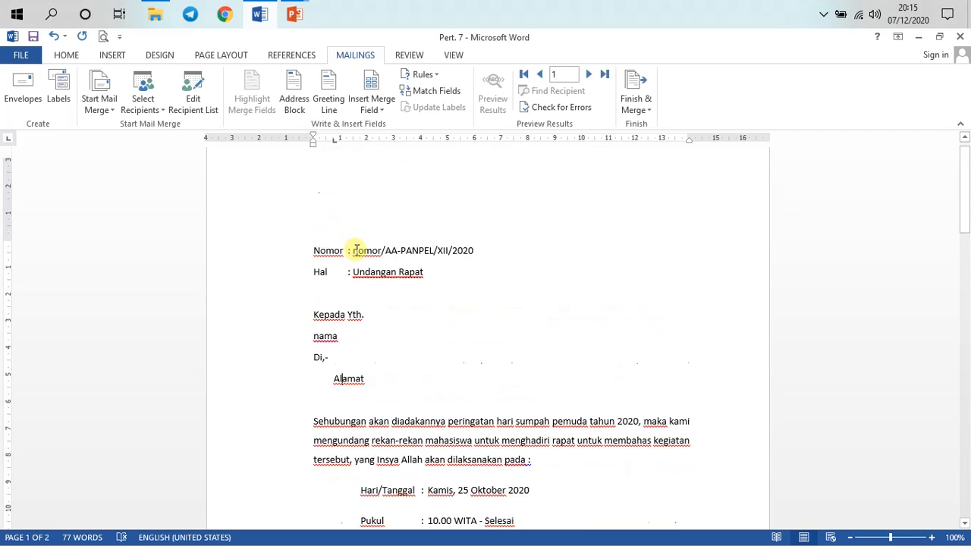
pyautogui.moveTo(353, 267); pyautogui.dragTo(382, 269)
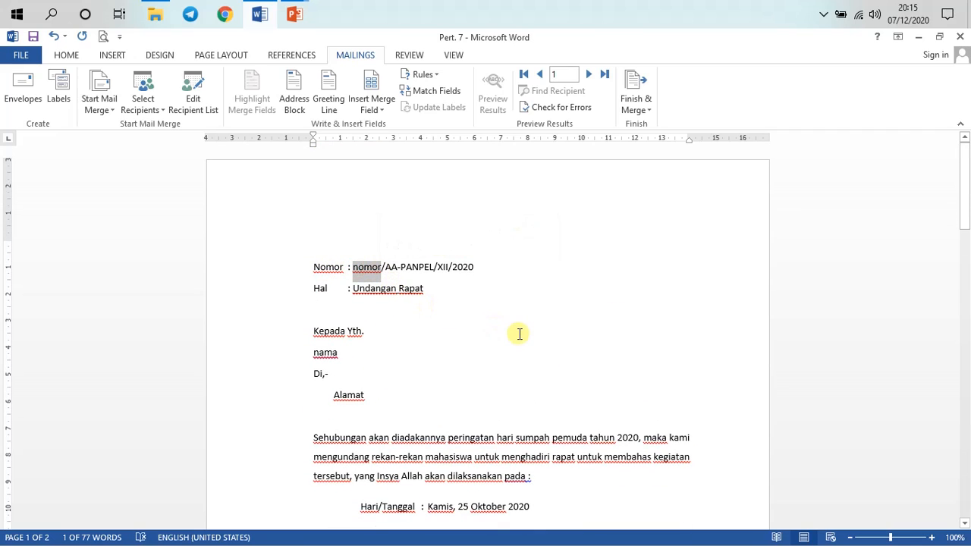
pyautogui.press('Delete')
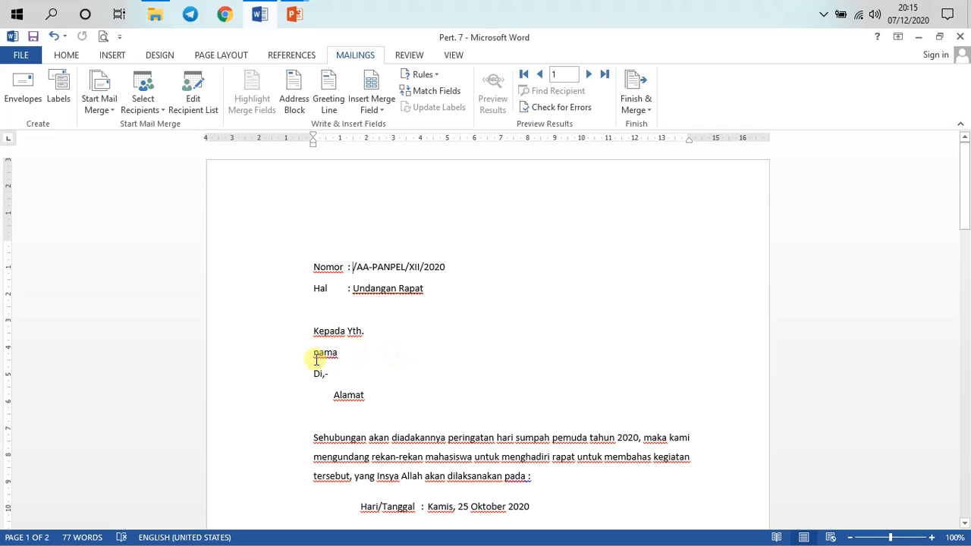
# - Insert the Nomor_Surat merge field directly before /AA-PANPEL/XII/2020 in the Nomor line
pyautogui.moveTo(316, 360); pyautogui.dragTo(339, 356)
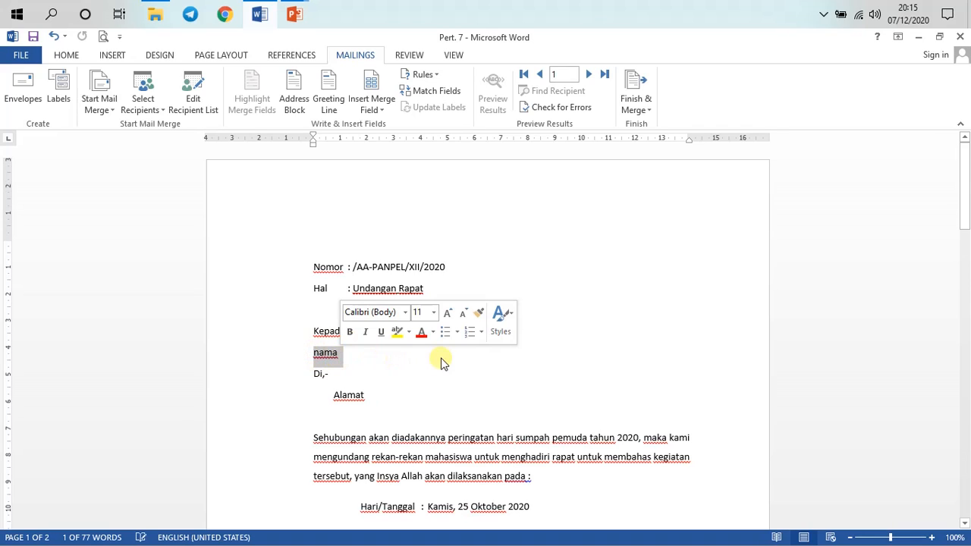
pyautogui.click(427, 375)
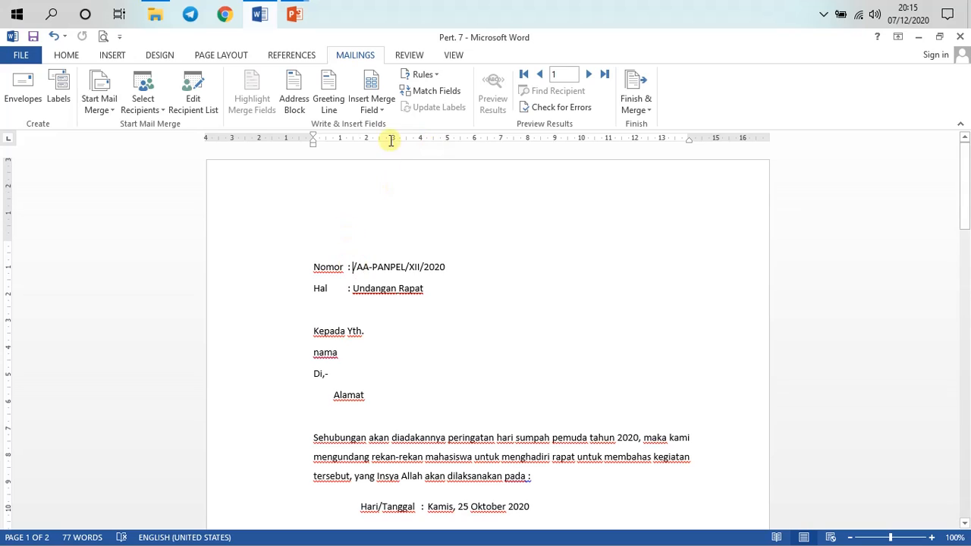
pyautogui.click(375, 358)
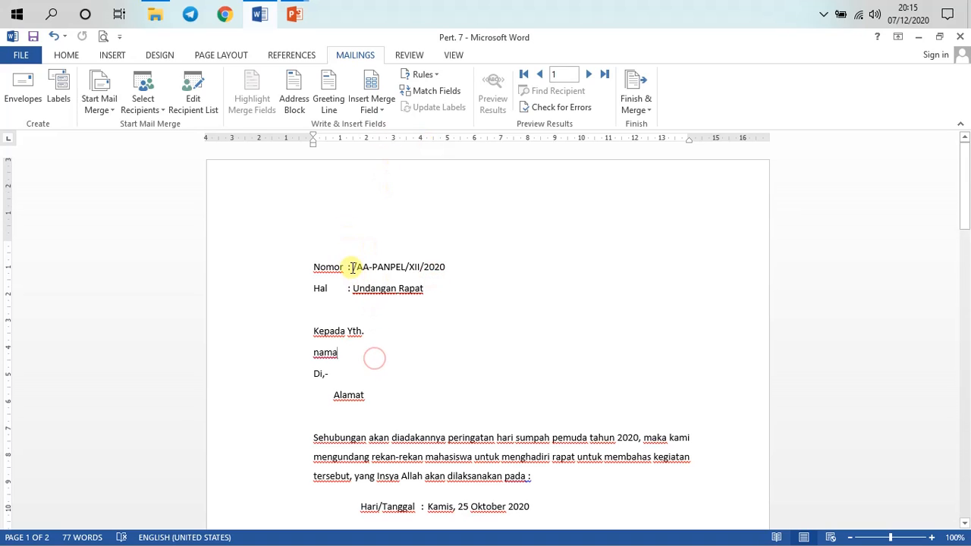
pyautogui.click(354, 267)
pyautogui.click(405, 288)
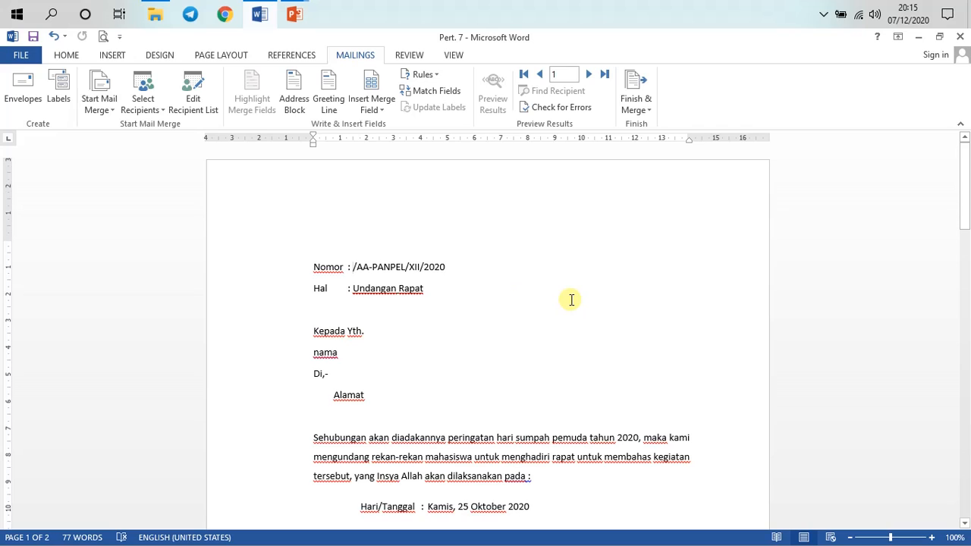
pyautogui.click(374, 110)
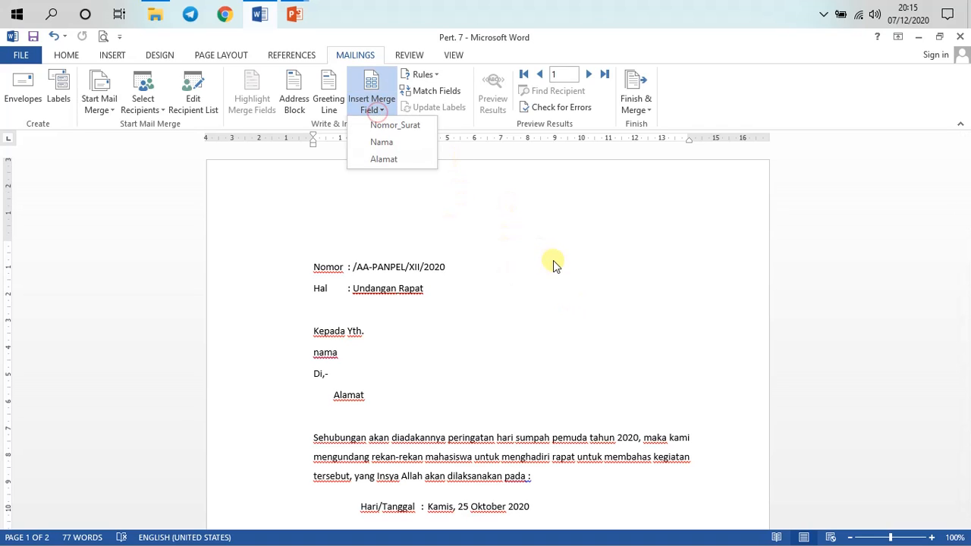
pyautogui.click(354, 267)
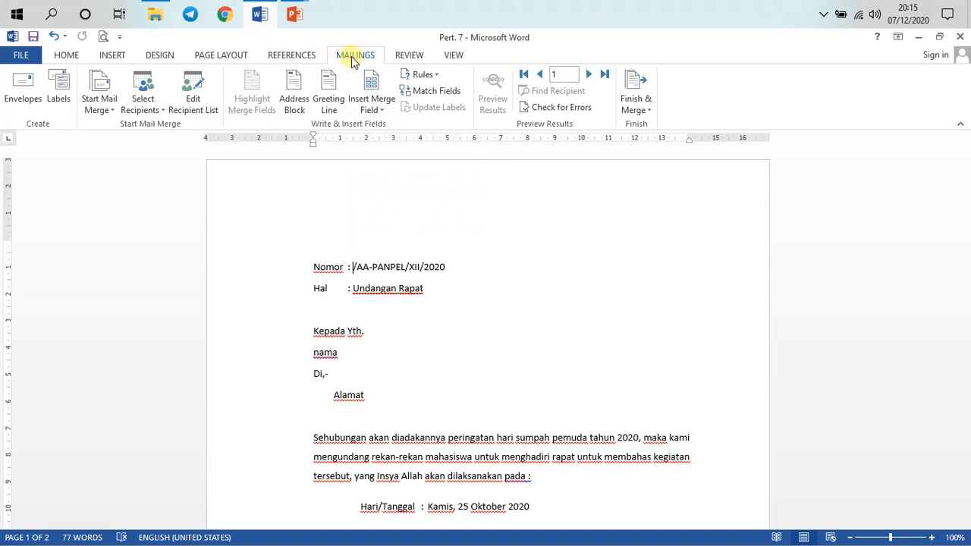
pyautogui.click(384, 111)
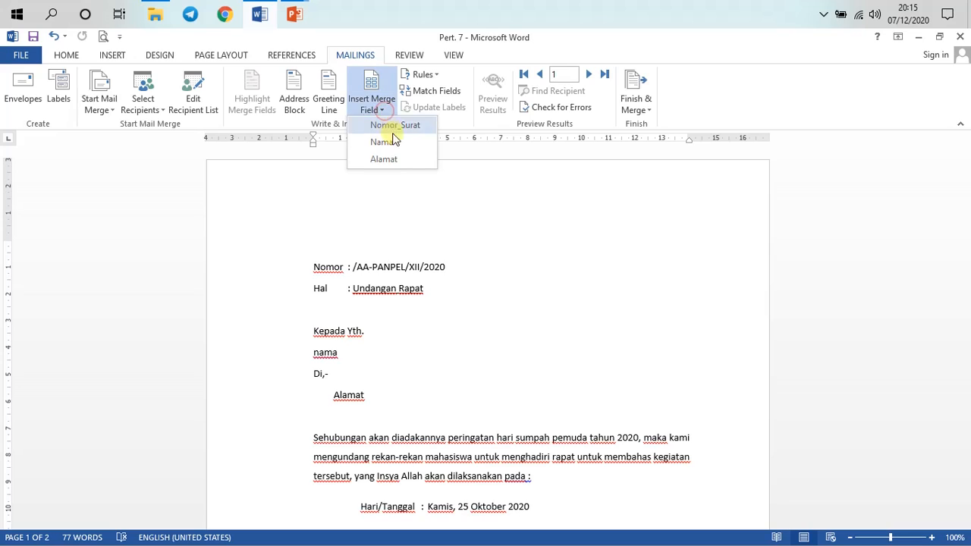
pyautogui.click(408, 128)
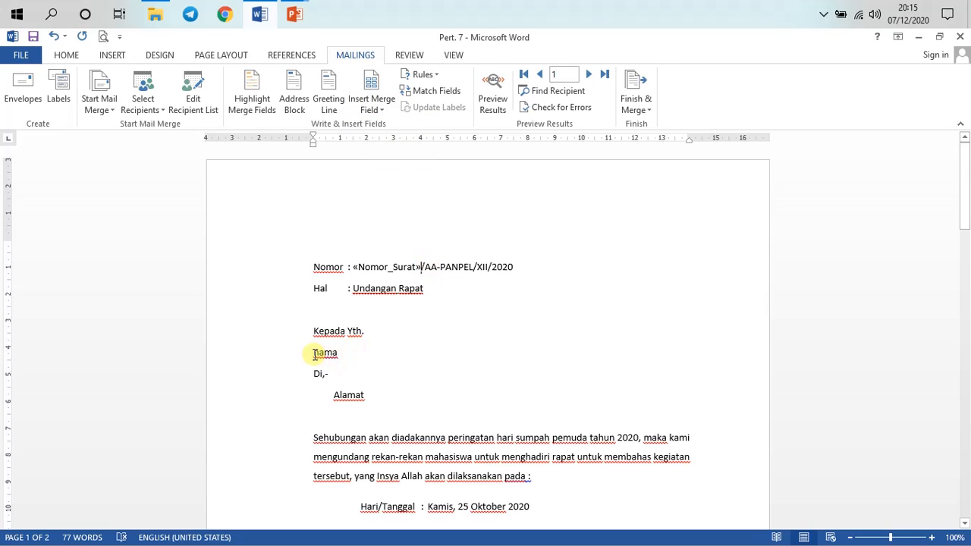
# - Replace the "nama" placeholder below Kepada Yth. with the Nama merge field
pyautogui.moveTo(314, 354); pyautogui.dragTo(345, 354)
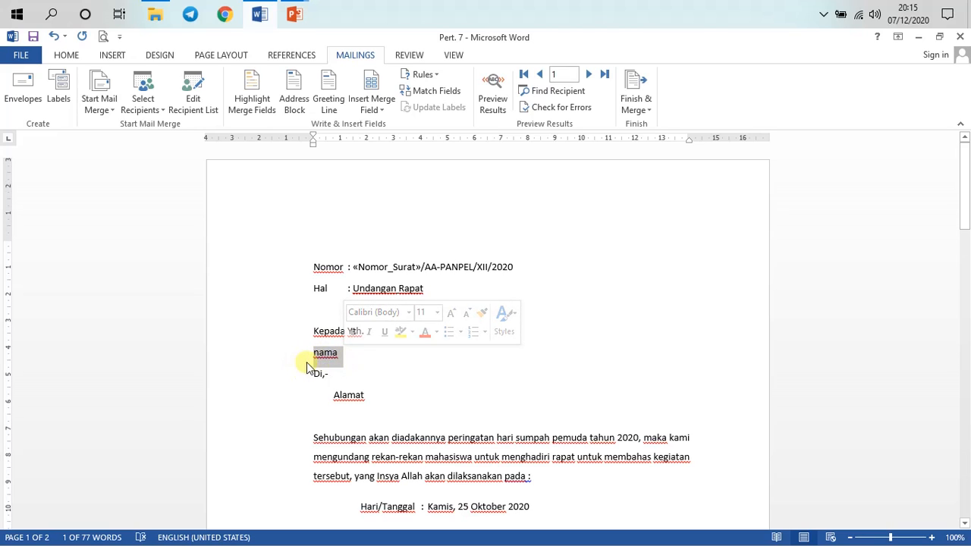
pyautogui.click(341, 356)
pyautogui.moveTo(310, 356); pyautogui.dragTo(362, 358)
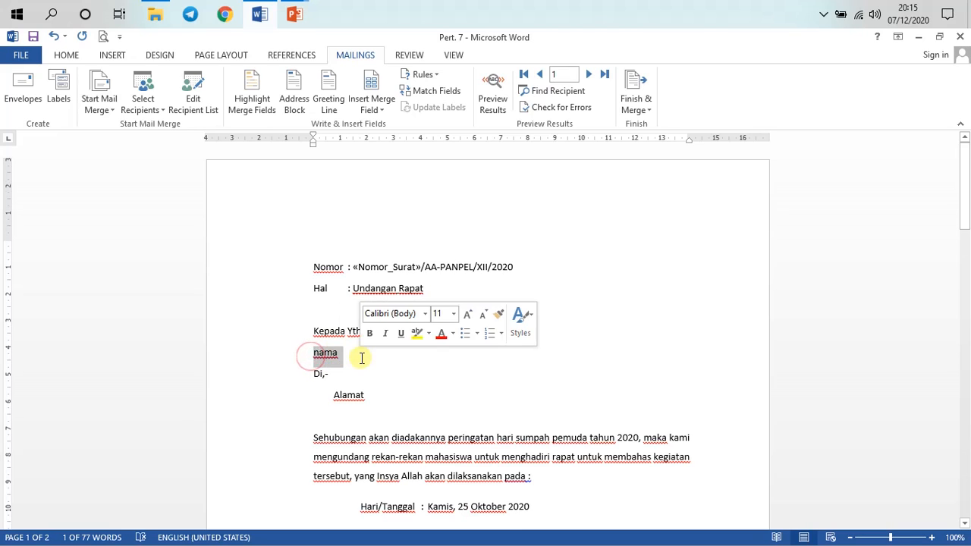
pyautogui.press('Delete')
pyautogui.press('Return')
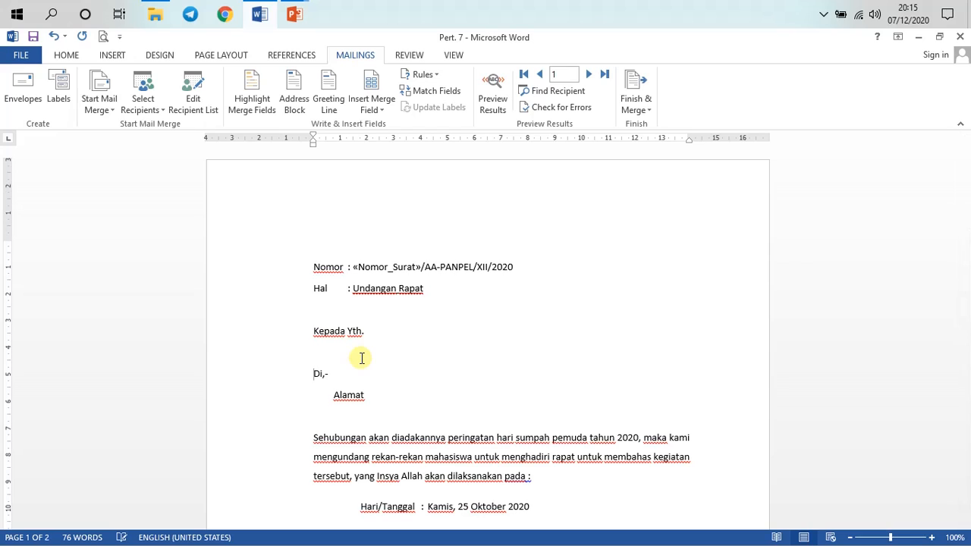
pyautogui.click(323, 360)
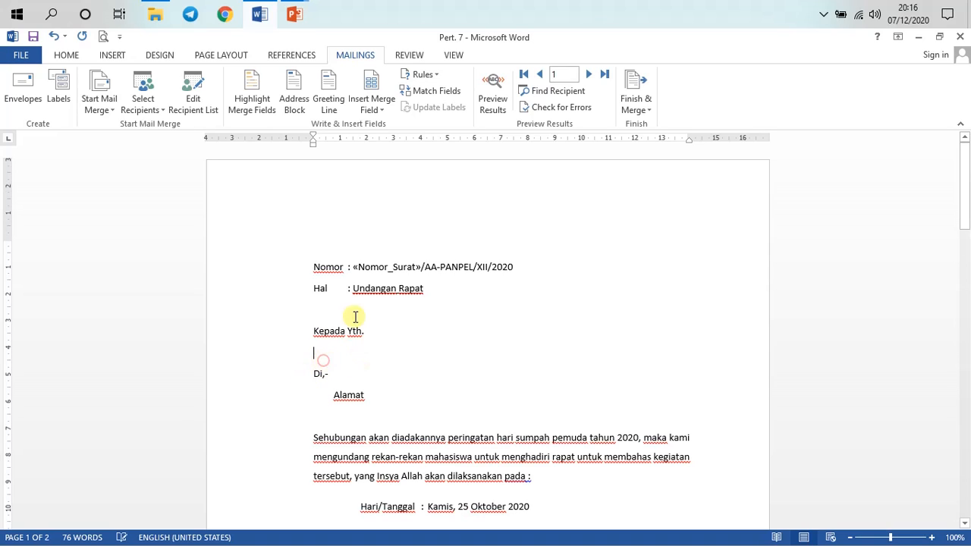
pyautogui.click(371, 108)
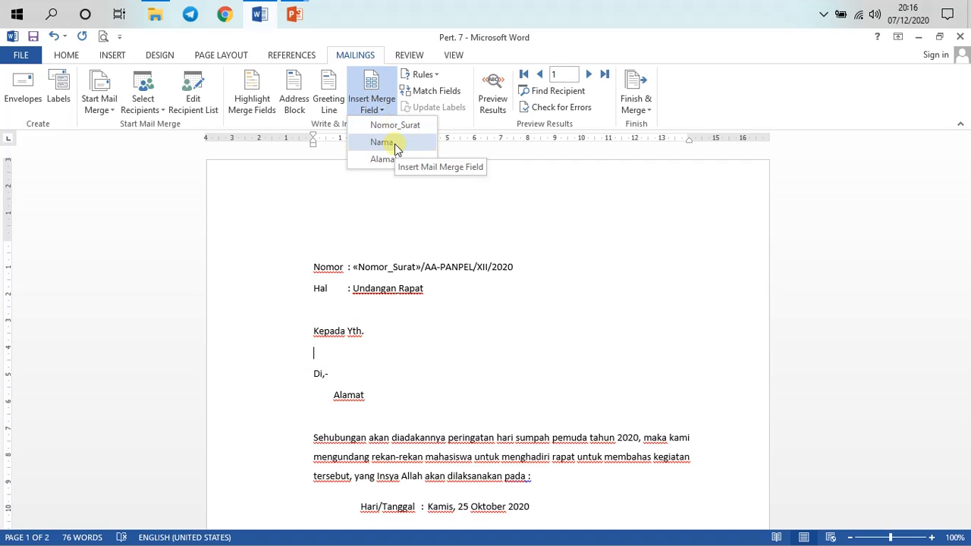
pyautogui.click(394, 143)
# - Replace the "Alamat" placeholder below Di,- with the Alamat merge field
pyautogui.scroll(-1, 359, 395)
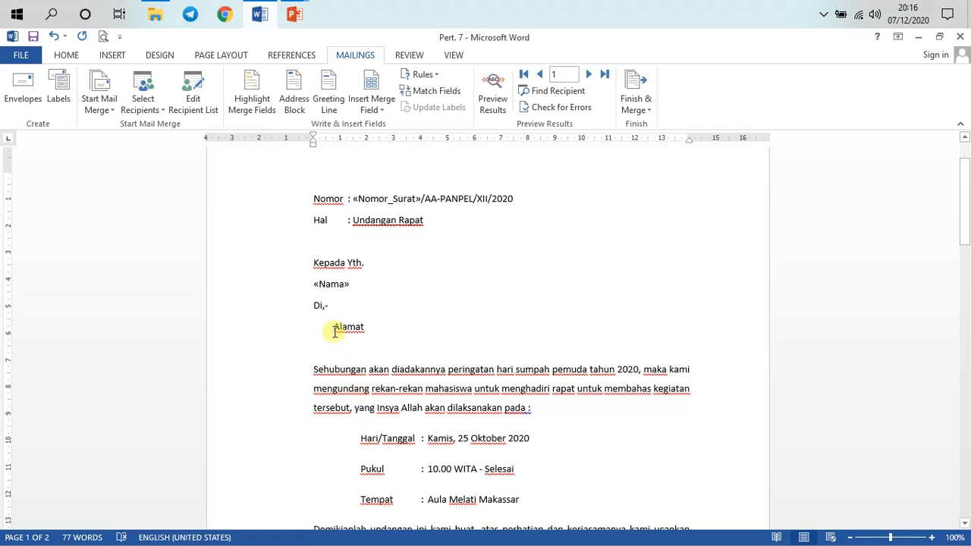
pyautogui.moveTo(334, 328); pyautogui.dragTo(366, 332)
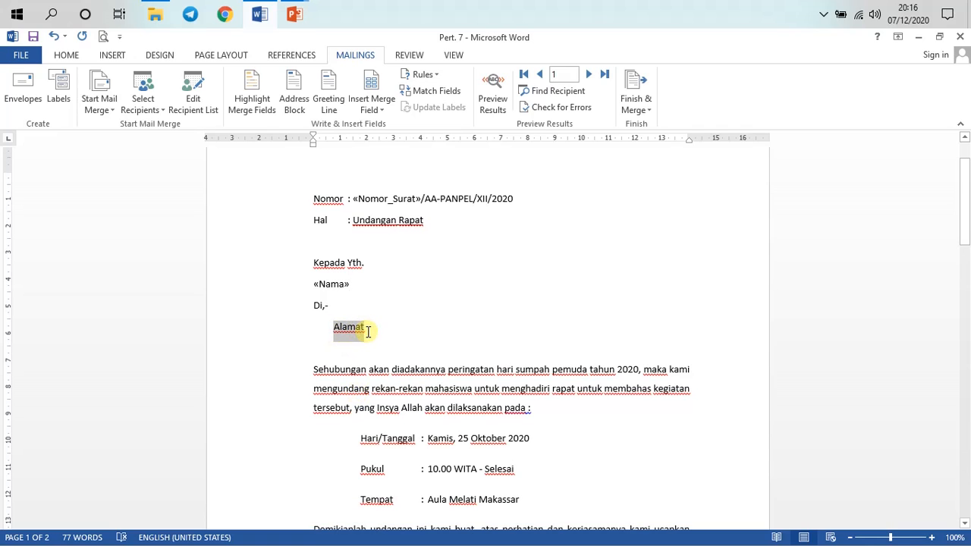
pyautogui.click(377, 112)
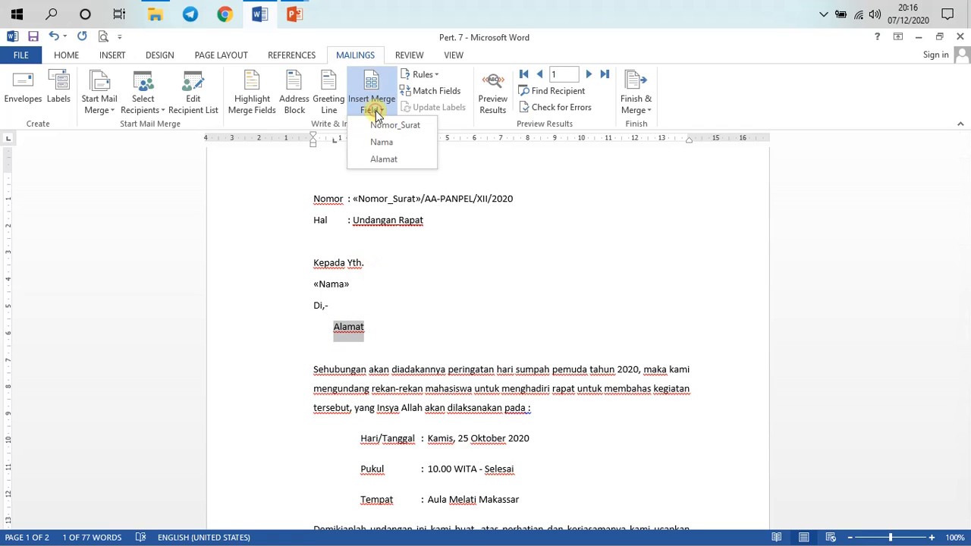
pyautogui.click(392, 159)
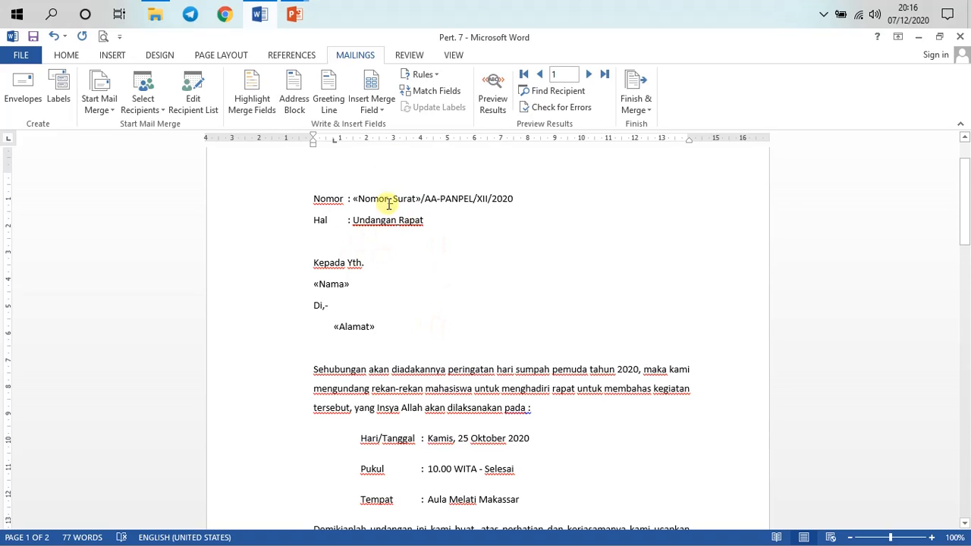
# - Preview the merged letters, stepping through the records to the sixth and back to the second
pyautogui.click(500, 113)
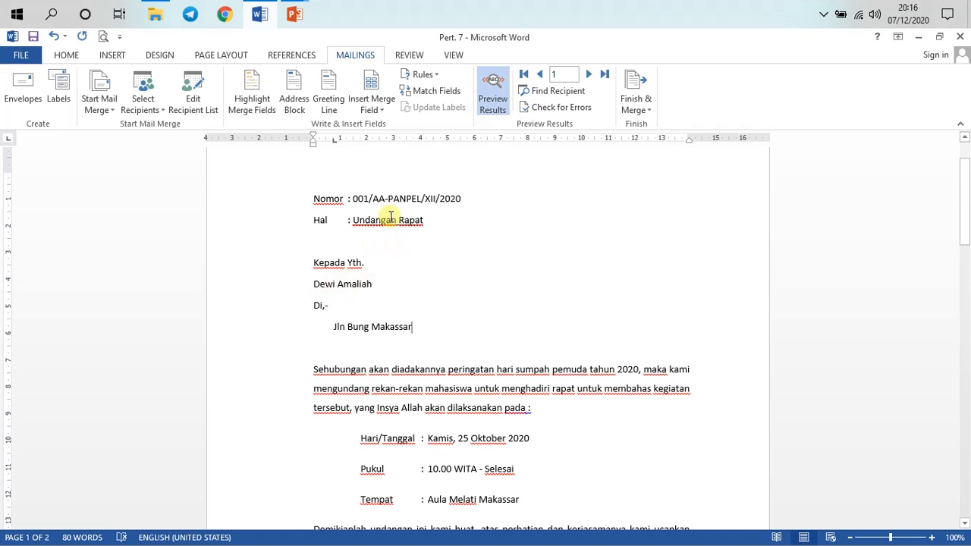
pyautogui.click(591, 75)
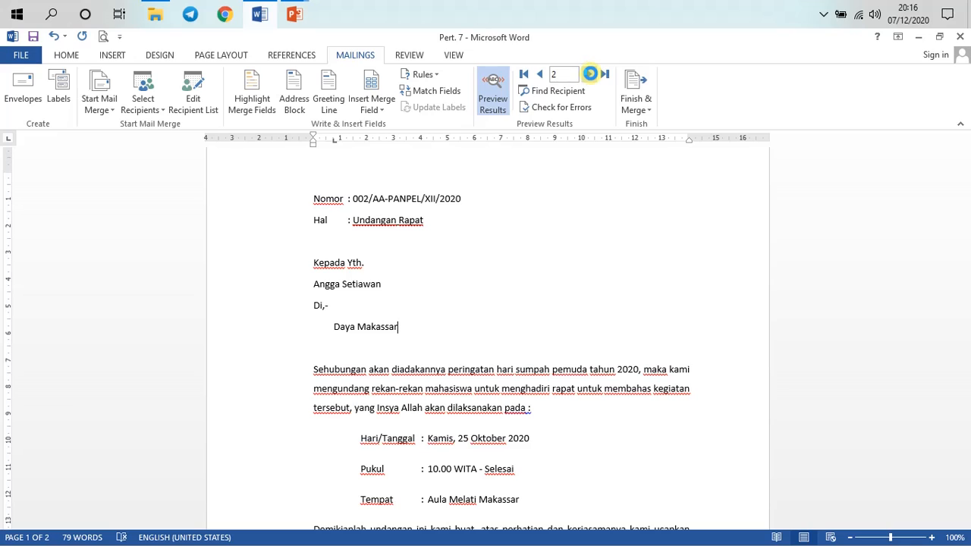
pyautogui.click(591, 74)
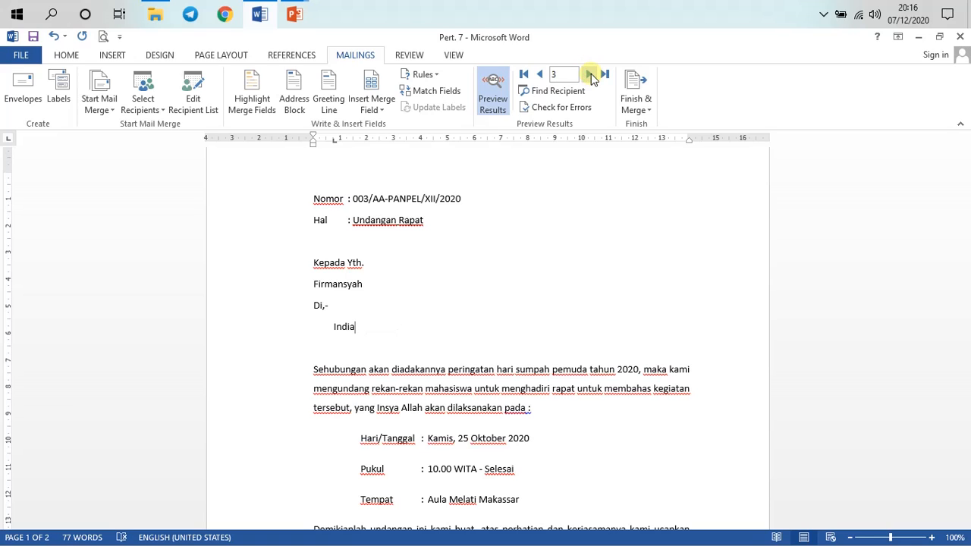
pyautogui.click(590, 74)
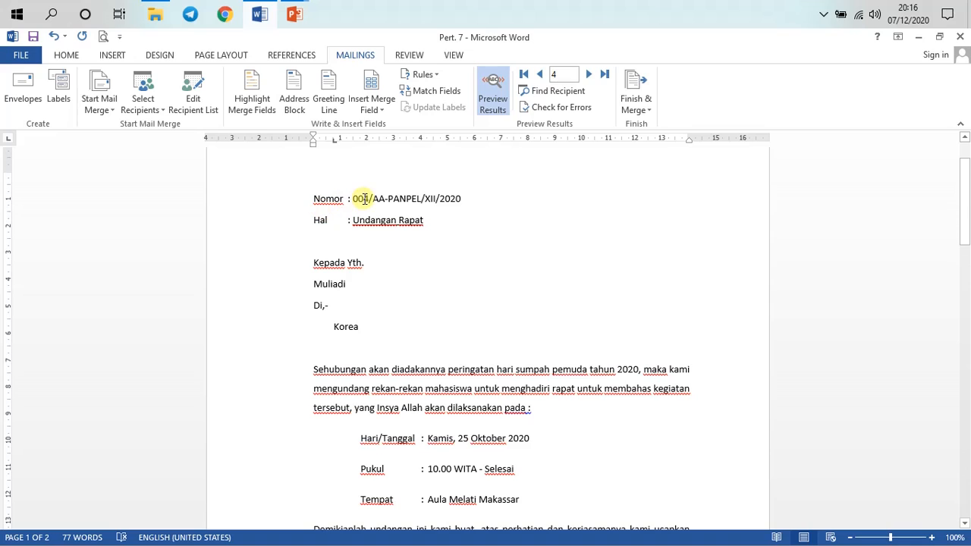
pyautogui.click(590, 74)
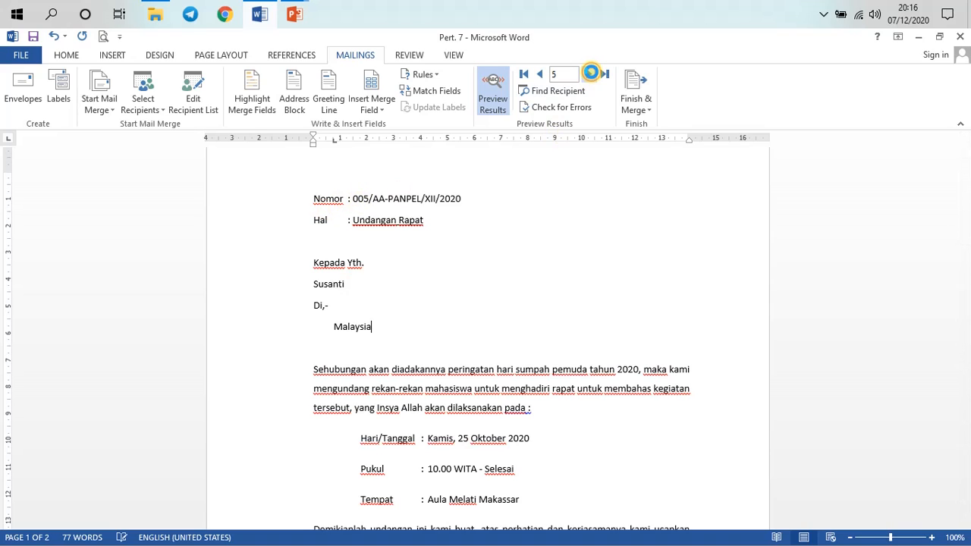
pyautogui.click(590, 74)
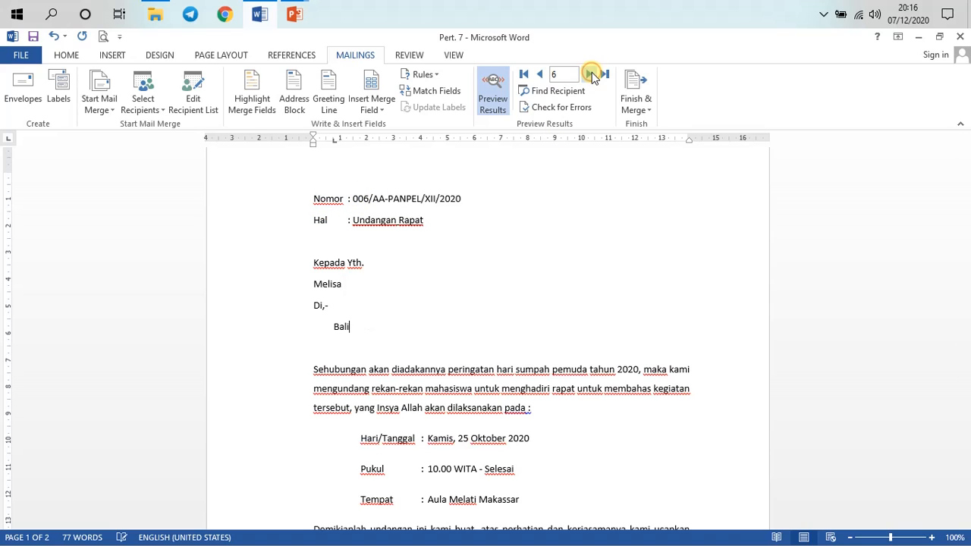
pyautogui.click(538, 74)
pyautogui.click(538, 74)
pyautogui.click(538, 74)
pyautogui.click(538, 75)
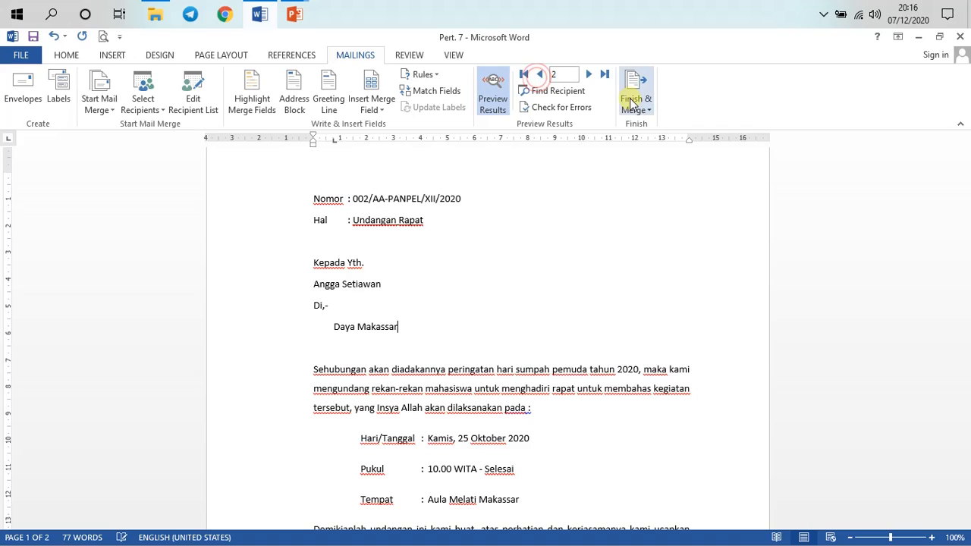
# - Choose to merge all records to the printer and bring up the print settings
pyautogui.click(640, 93)
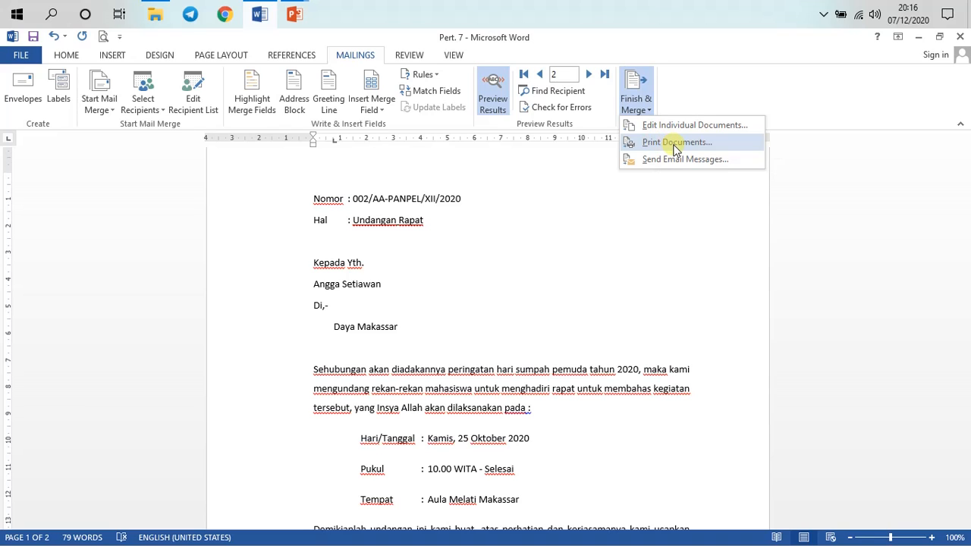
pyautogui.click(638, 82)
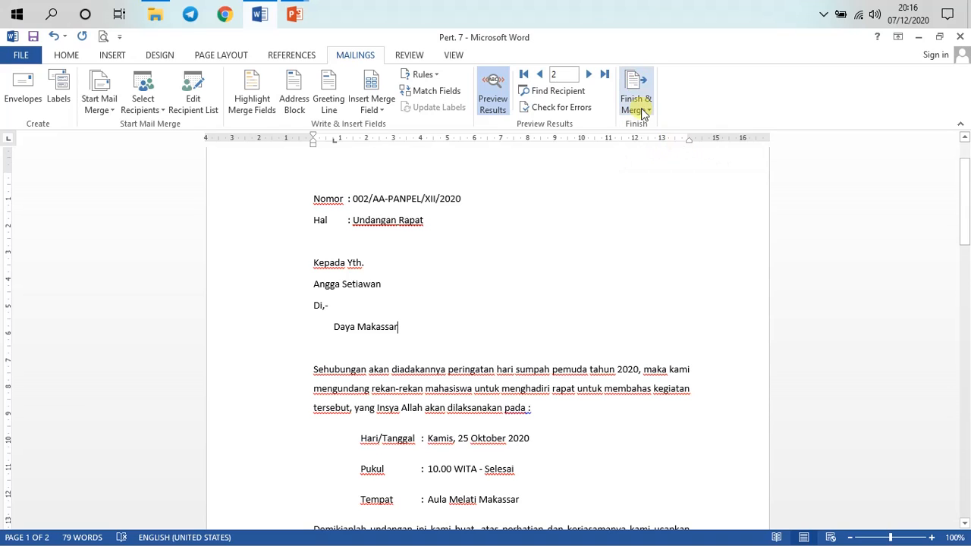
pyautogui.click(643, 110)
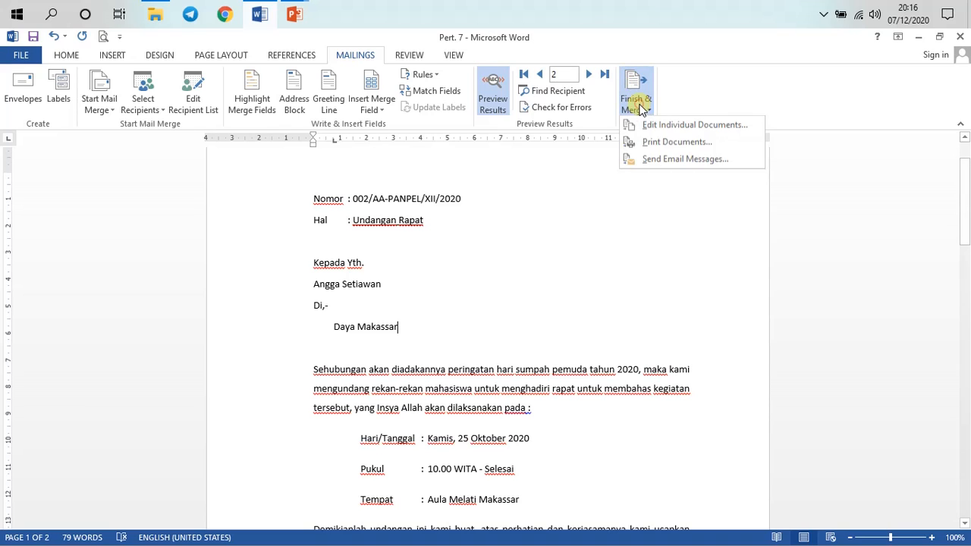
pyautogui.click(674, 145)
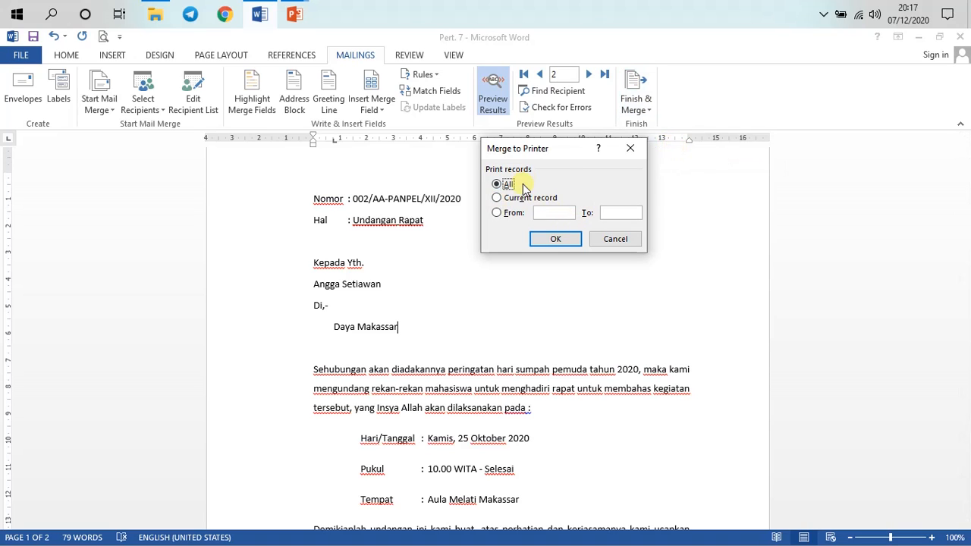
pyautogui.moveTo(560, 152)
pyautogui.mouseDown()
pyautogui.moveTo(540, 147)
pyautogui.moveTo(557, 156)
pyautogui.mouseUp()
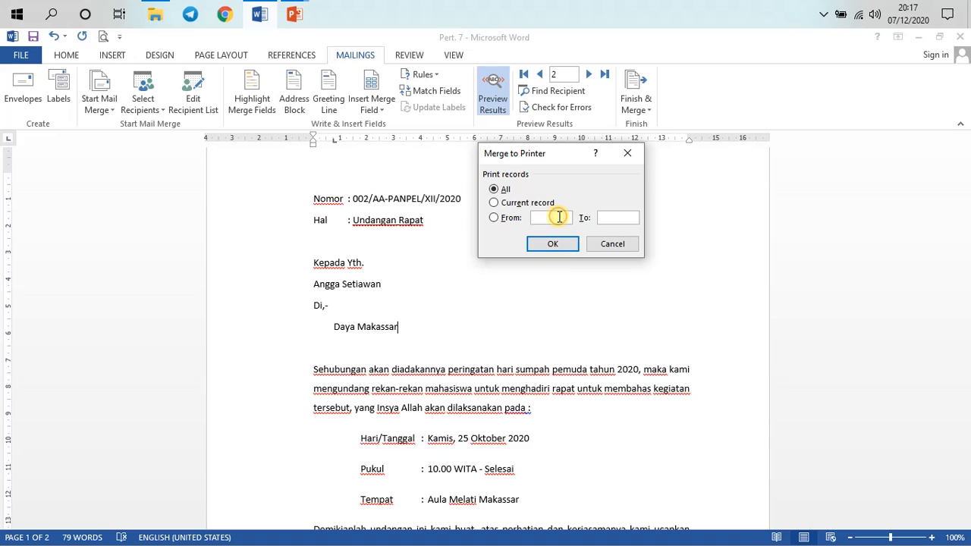
pyautogui.click(559, 217)
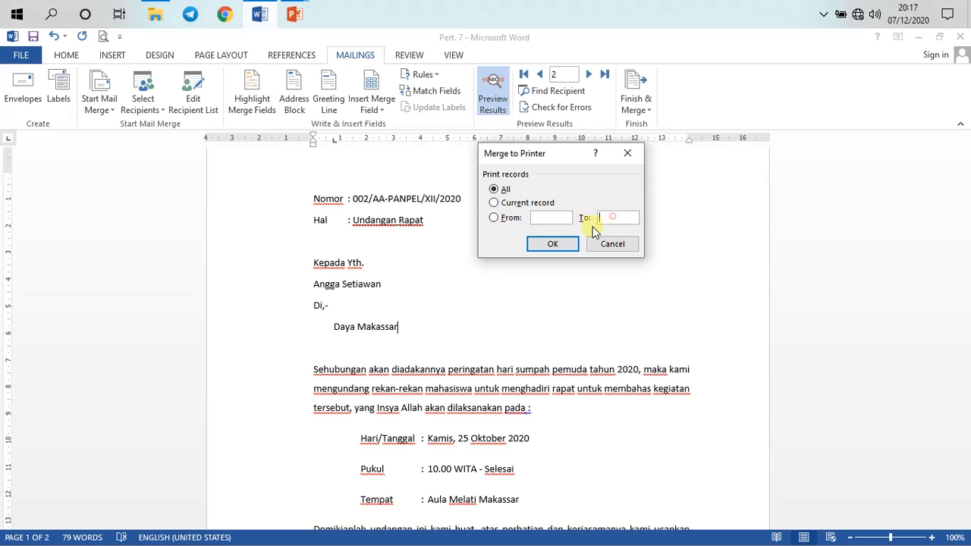
pyautogui.click(543, 217)
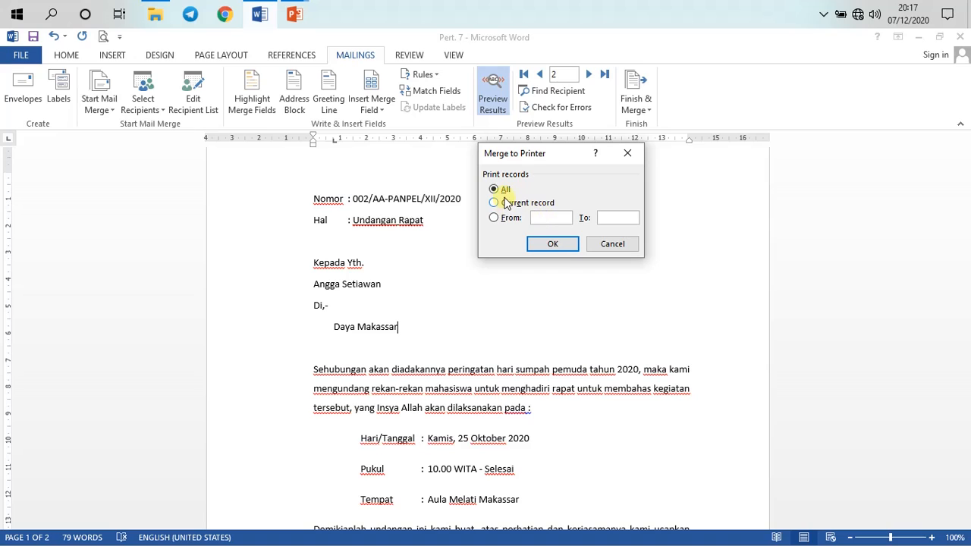
pyautogui.click(555, 246)
pyautogui.click(555, 246)
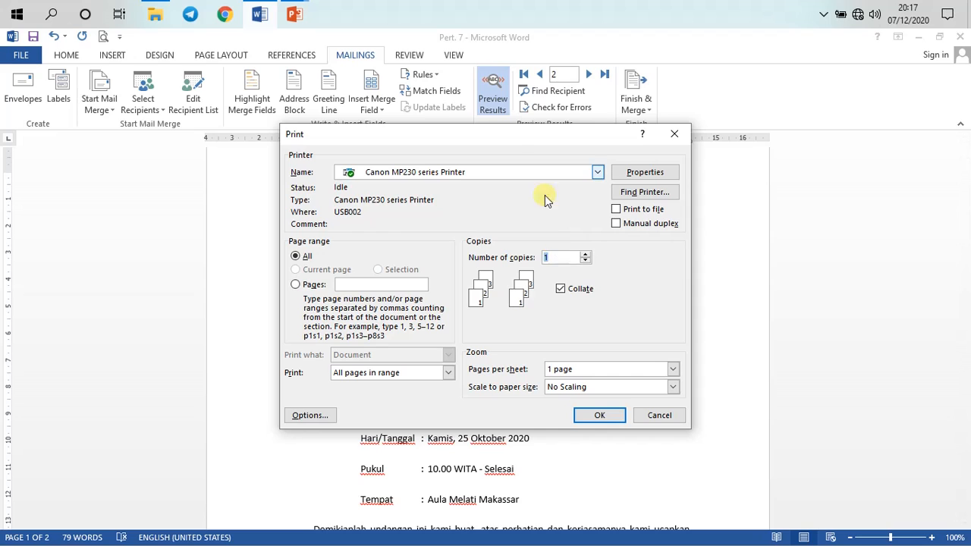
# - Cancel the print settings and check the record range options for merging to the printer without printing
pyautogui.moveTo(494, 147); pyautogui.dragTo(607, 98)
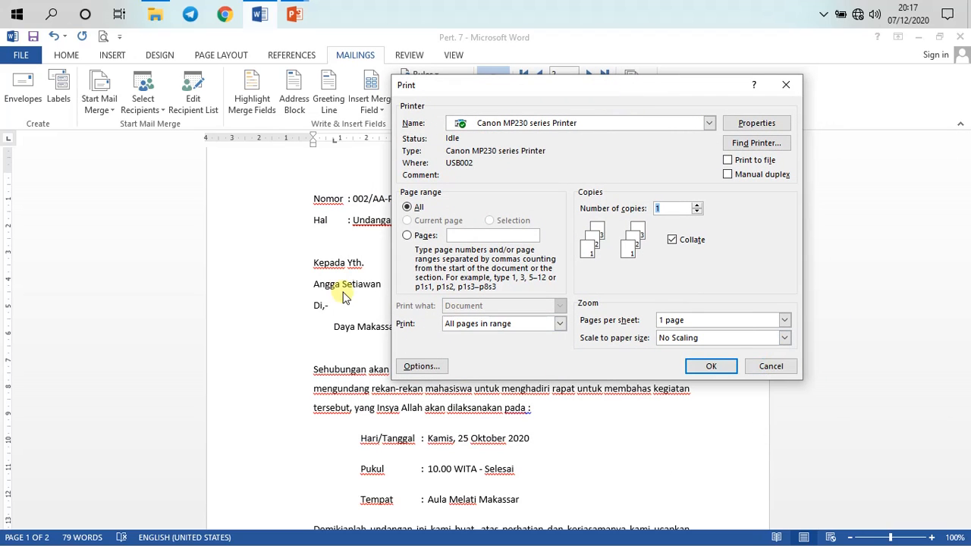
pyautogui.click(767, 366)
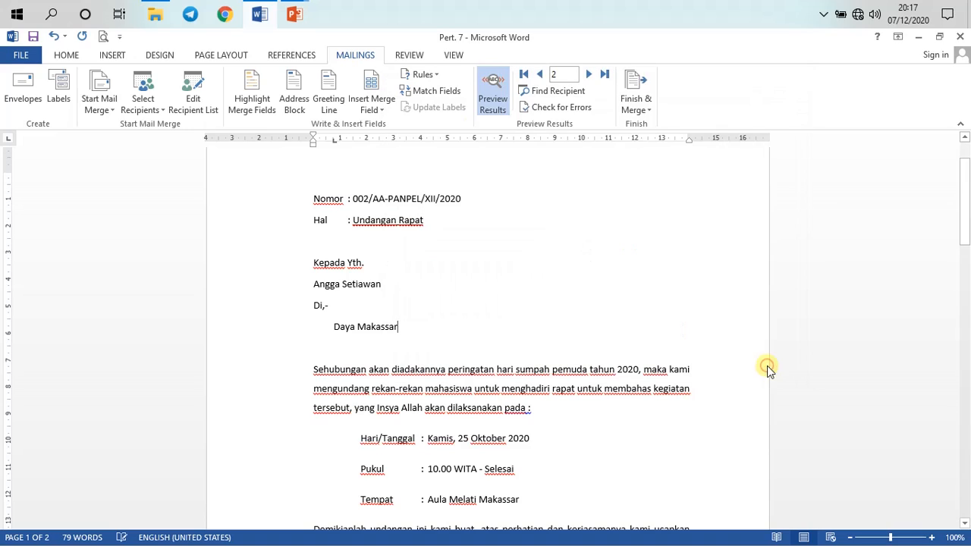
pyautogui.click(639, 105)
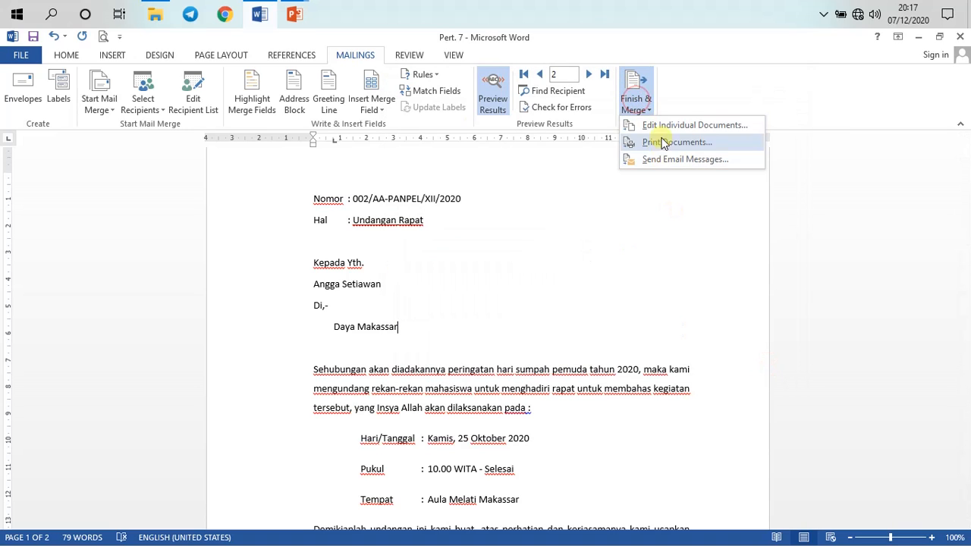
pyautogui.click(668, 145)
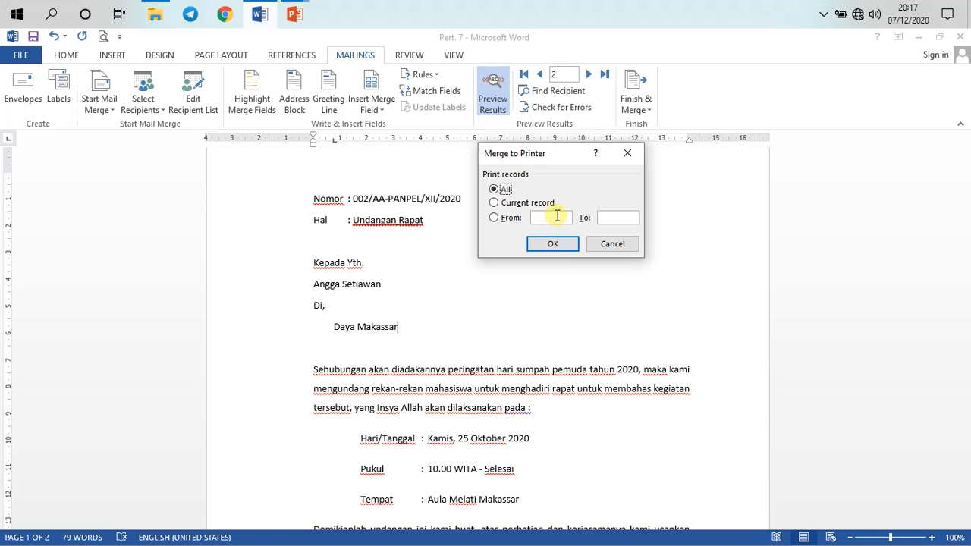
pyautogui.click(613, 244)
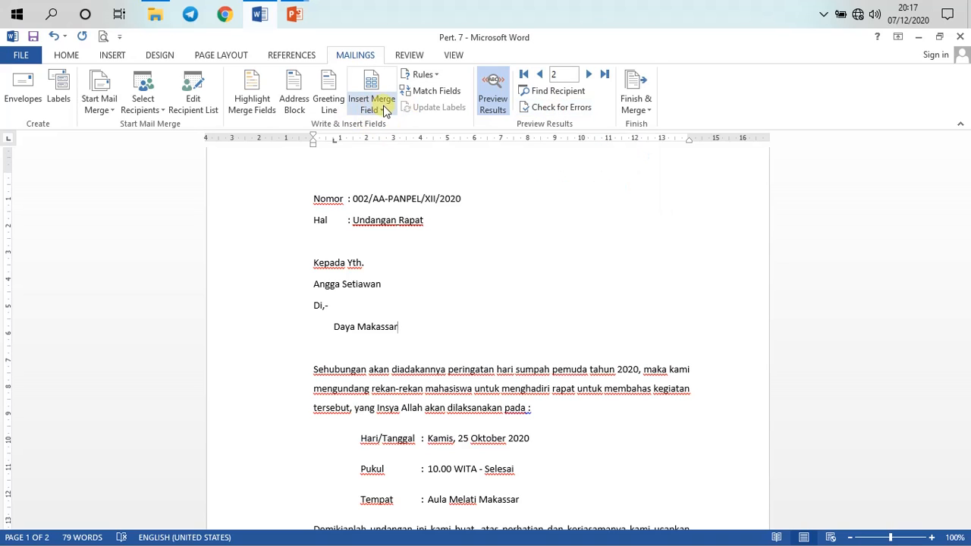
# - Examine the merged letter from the Nomor and Hal lines through the recipient block to the Panitia Pelaksana signature
pyautogui.click(471, 272)
pyautogui.scroll(2, 357, 228)
pyautogui.click(338, 243)
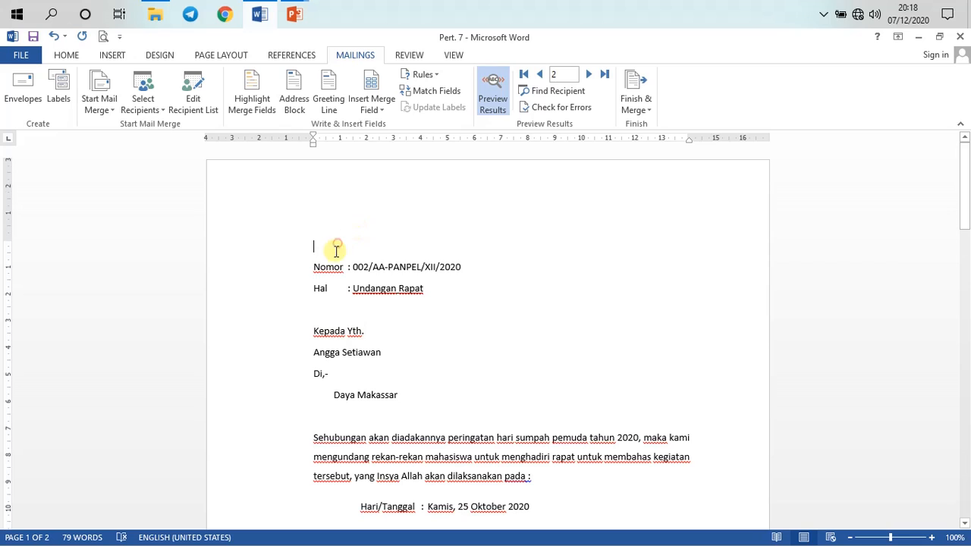
pyautogui.moveTo(320, 261); pyautogui.dragTo(672, 350)
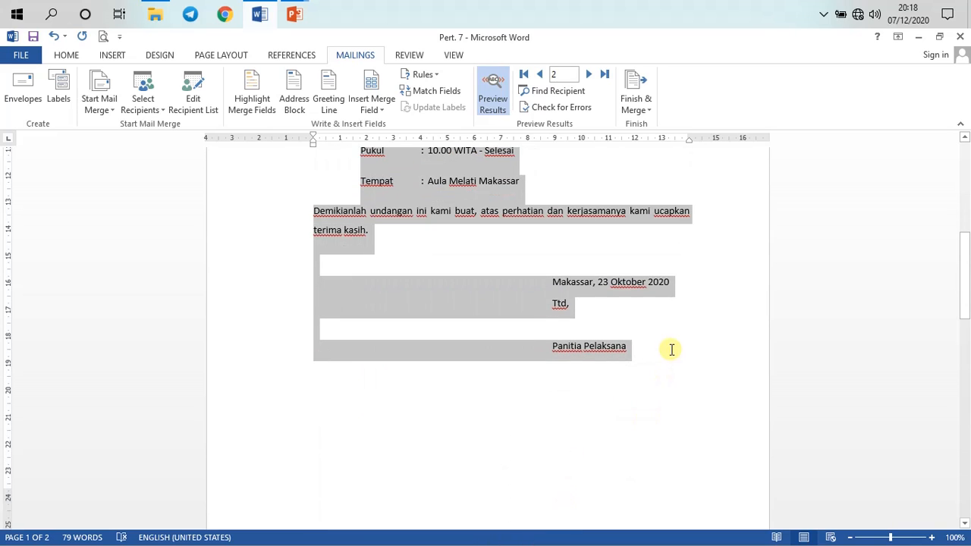
pyautogui.scroll(8, 396, 253)
pyautogui.click(396, 243)
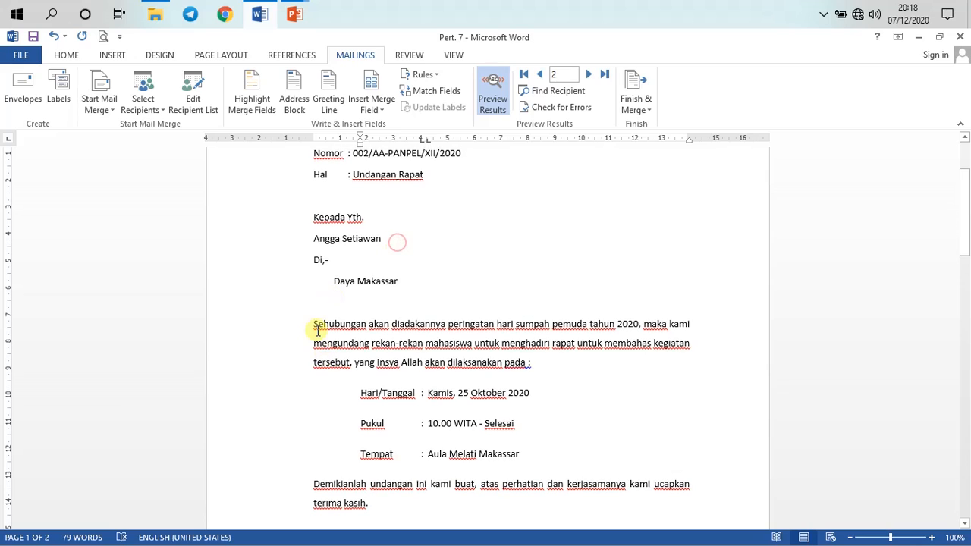
pyautogui.scroll(3, 371, 274)
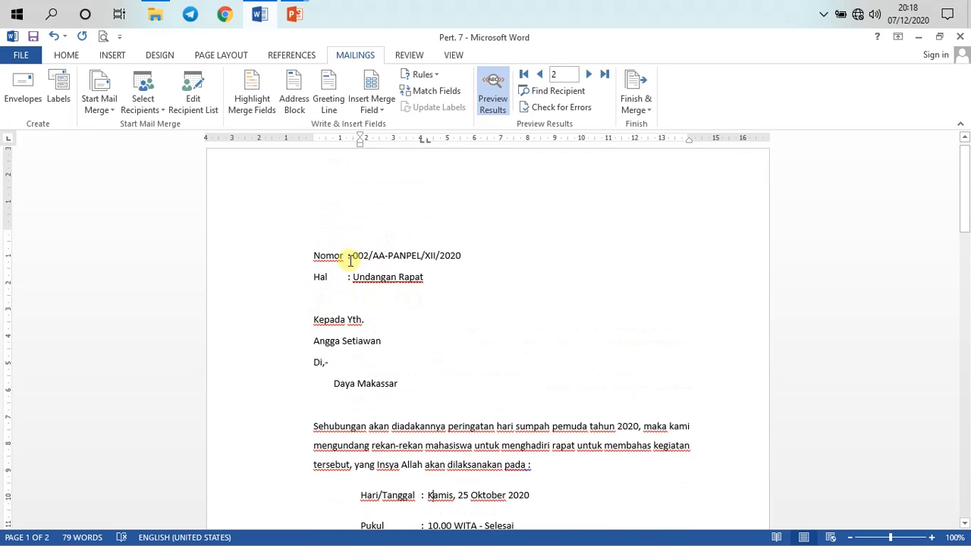
pyautogui.click(425, 287)
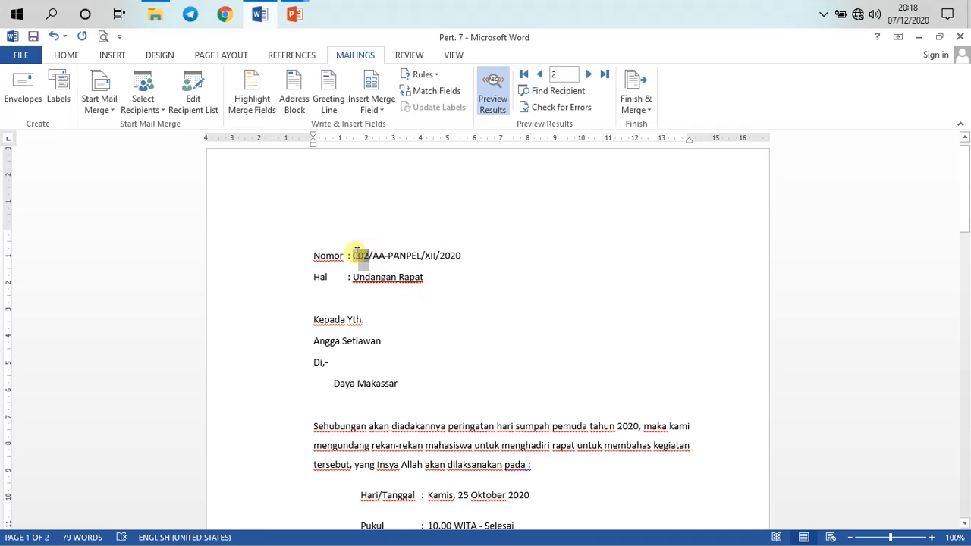
pyautogui.click(440, 293)
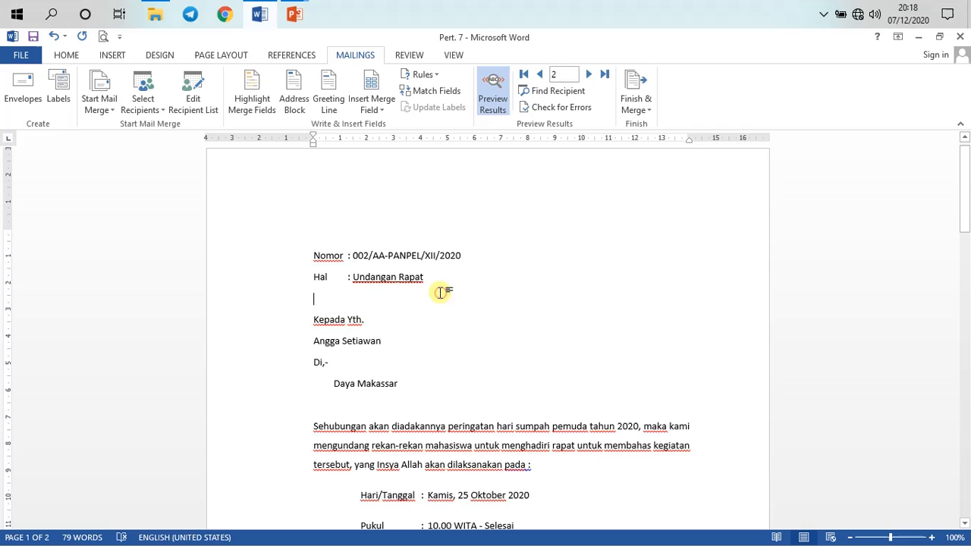
pyautogui.click(400, 276)
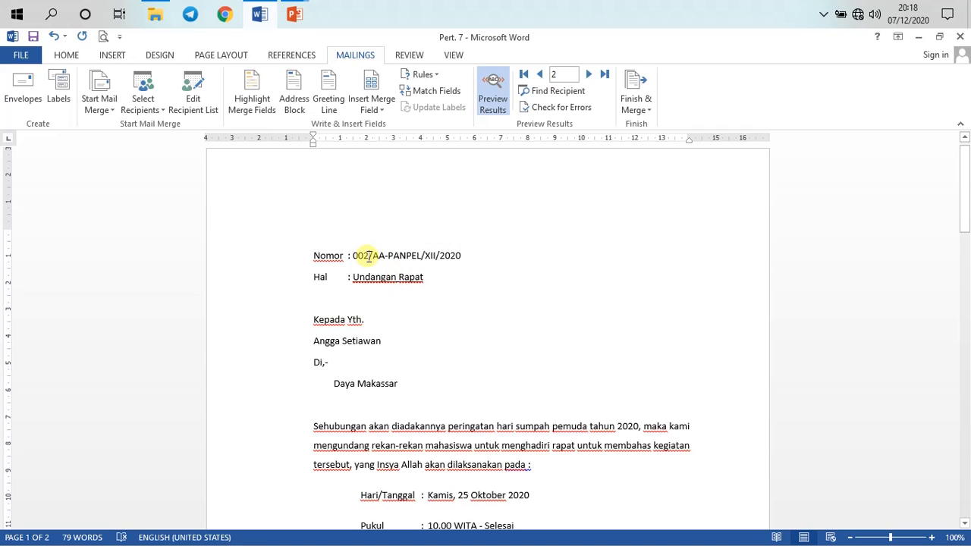
pyautogui.click(394, 258)
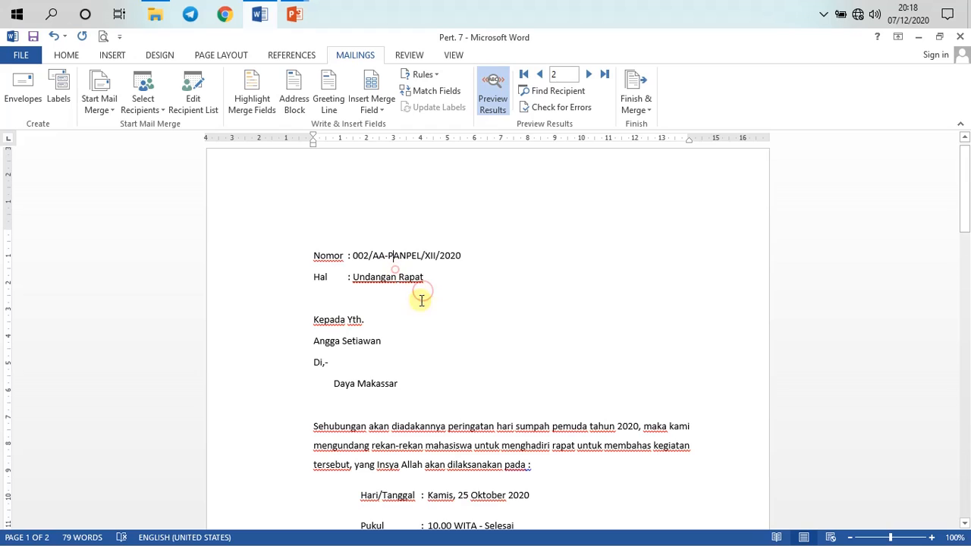
pyautogui.scroll(-3, 397, 293)
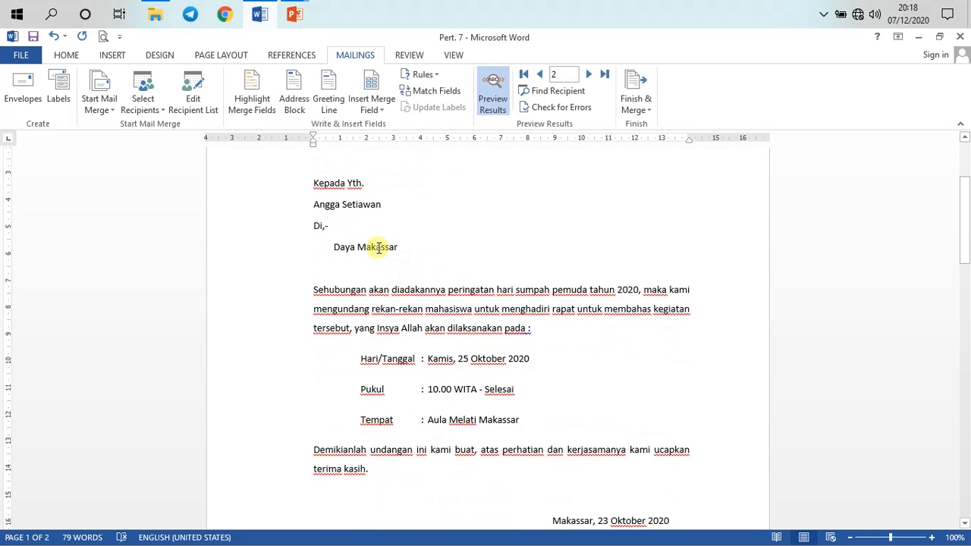
# - Copy the whole invitation letter, from the Nomor line to the Panitia Pelaksana signature
pyautogui.scroll(3, 380, 247)
pyautogui.moveTo(325, 247)
pyautogui.mouseDown()
pyautogui.moveTo(391, 317)
pyautogui.moveTo(629, 485)
pyautogui.moveTo(622, 399)
pyautogui.moveTo(657, 341)
pyautogui.mouseUp()
pyautogui.scroll(3, 654, 341)
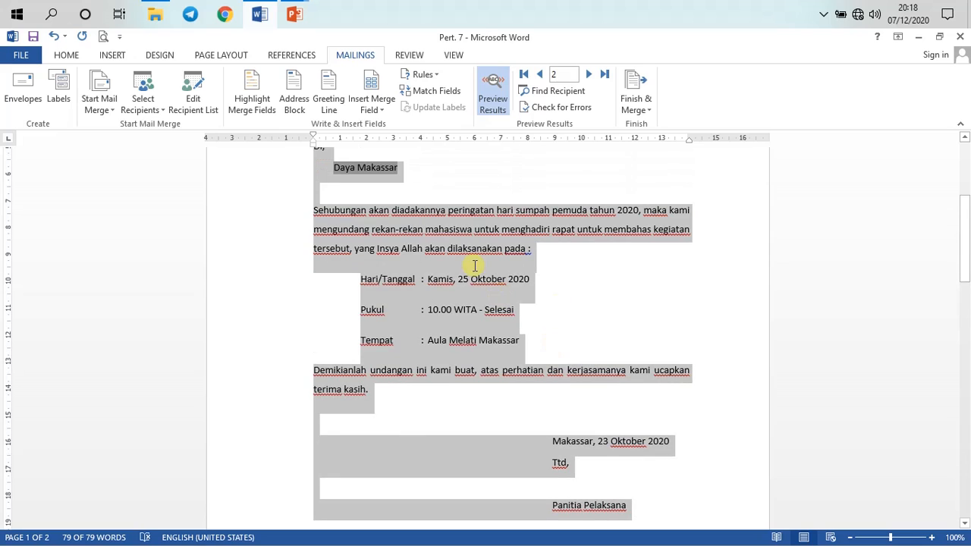
pyautogui.rightClick(450, 241)
pyautogui.click(478, 267)
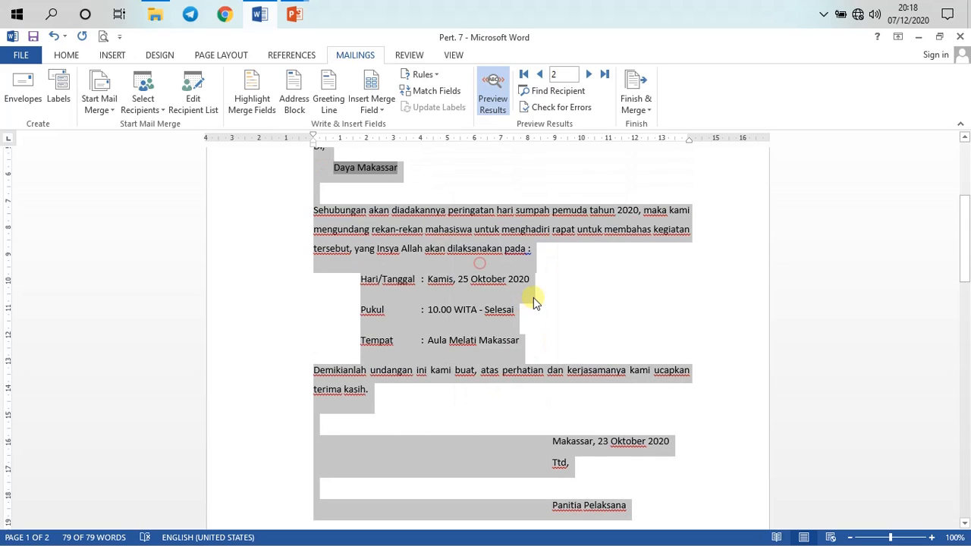
# - Remove the blank second page after the invitation letter
pyautogui.scroll(-10, 534, 298)
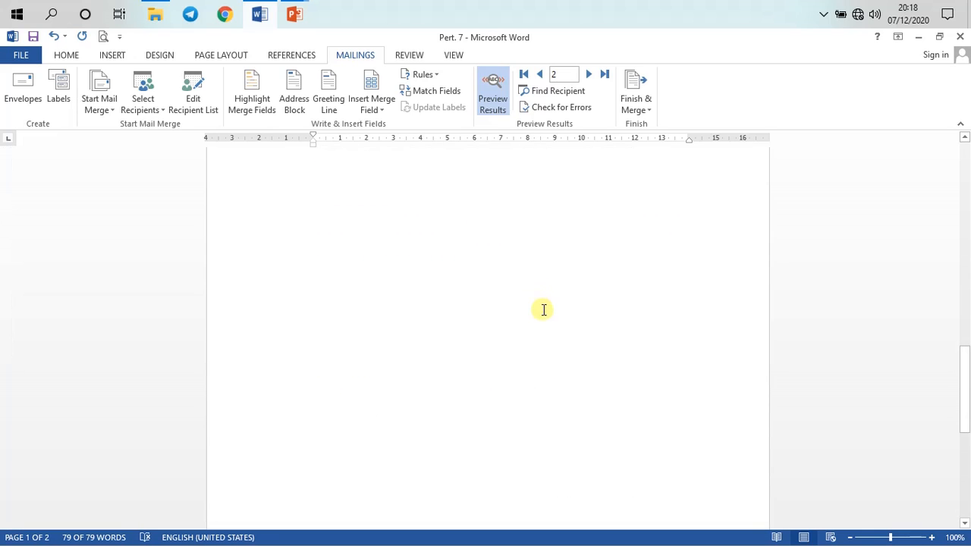
pyautogui.click(569, 378)
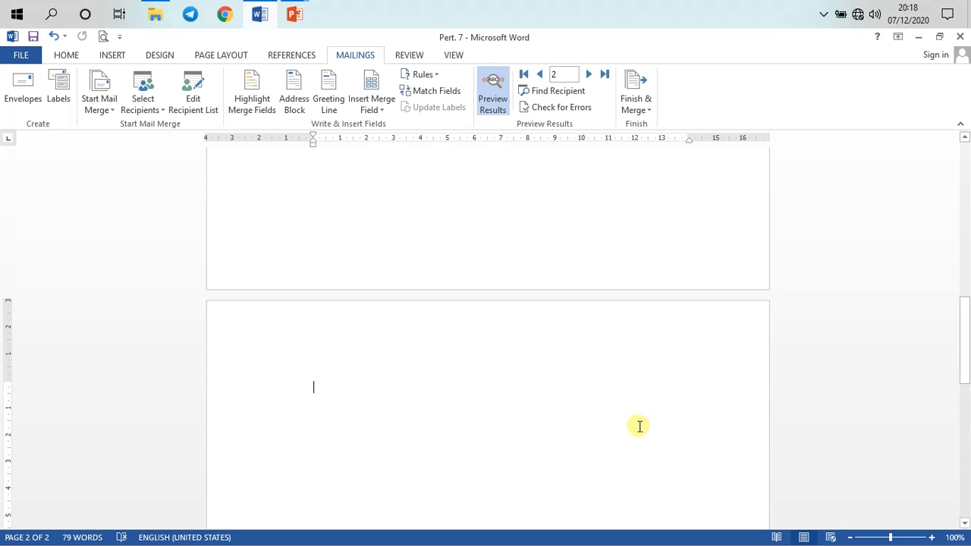
pyautogui.press('BackSpace')
pyautogui.scroll(8, 639, 426)
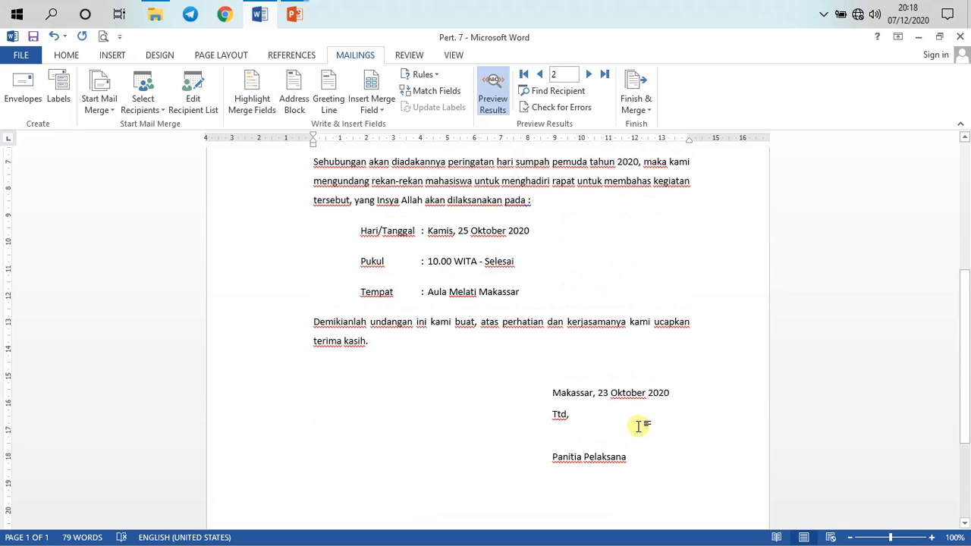
# - Review the letter's layout from the Nomor line down to the signature block
pyautogui.moveTo(967, 253)
pyautogui.mouseDown()
pyautogui.moveTo(965, 412)
pyautogui.moveTo(967, 193)
pyautogui.moveTo(947, 388)
pyautogui.moveTo(967, 219)
pyautogui.mouseUp()
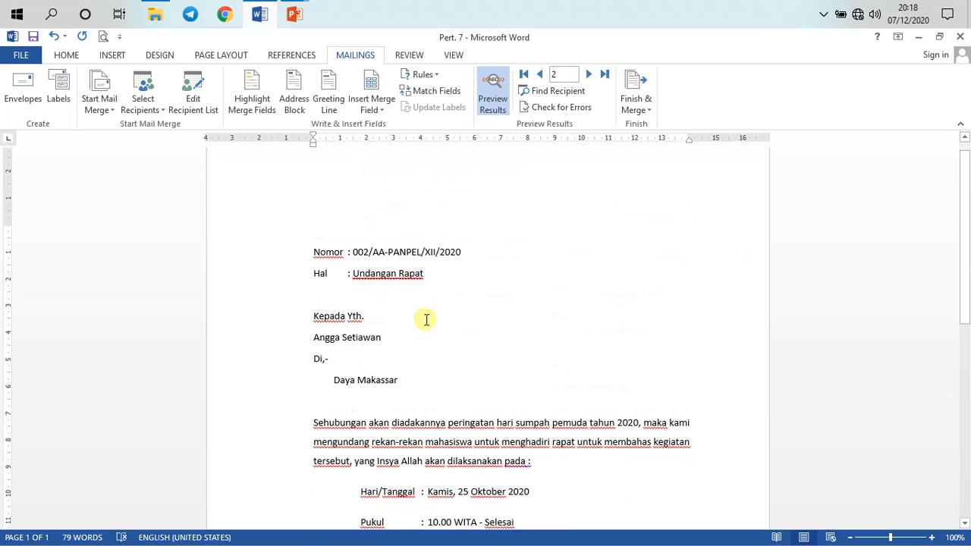
pyautogui.scroll(-8, 448, 302)
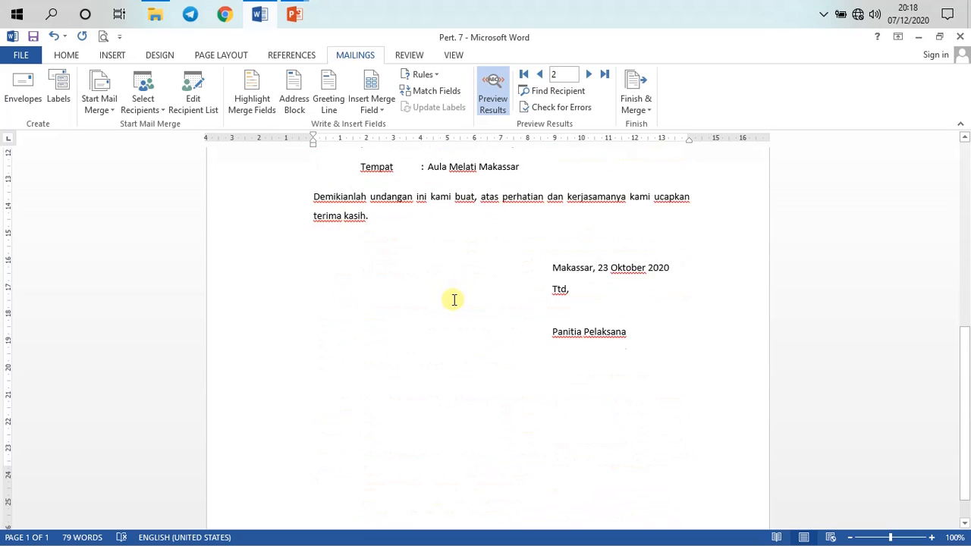
pyautogui.scroll(-1, 453, 299)
pyautogui.scroll(9, 453, 299)
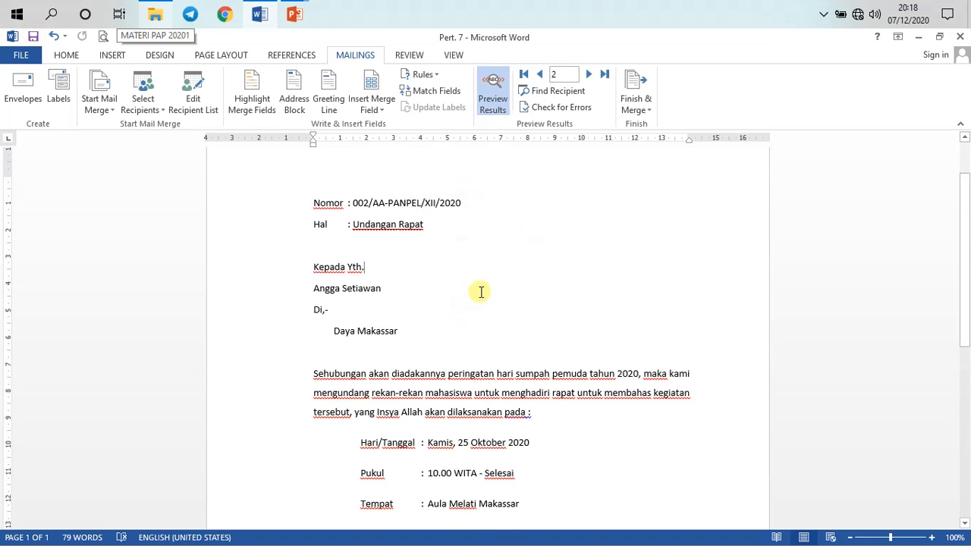
pyautogui.scroll(2, 481, 292)
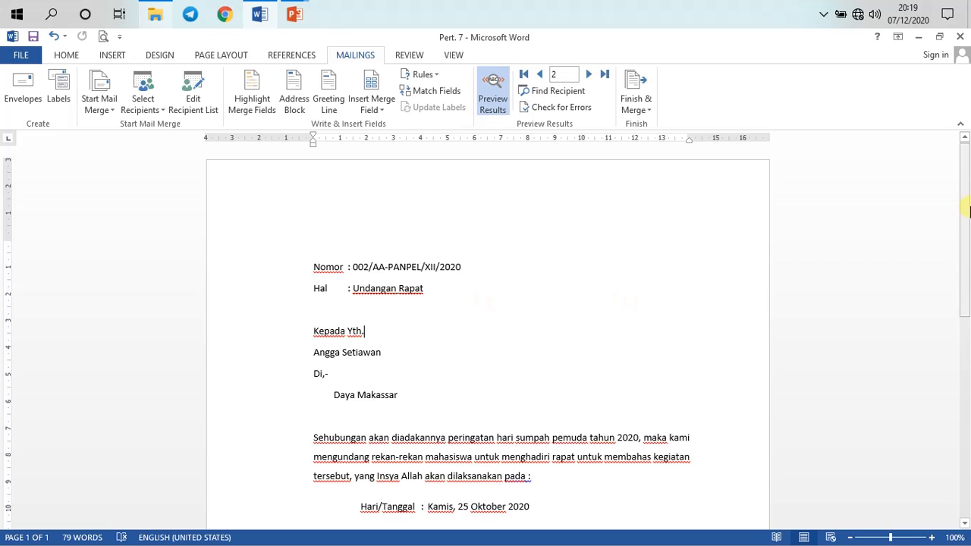
pyautogui.moveTo(969, 210); pyautogui.dragTo(967, 238)
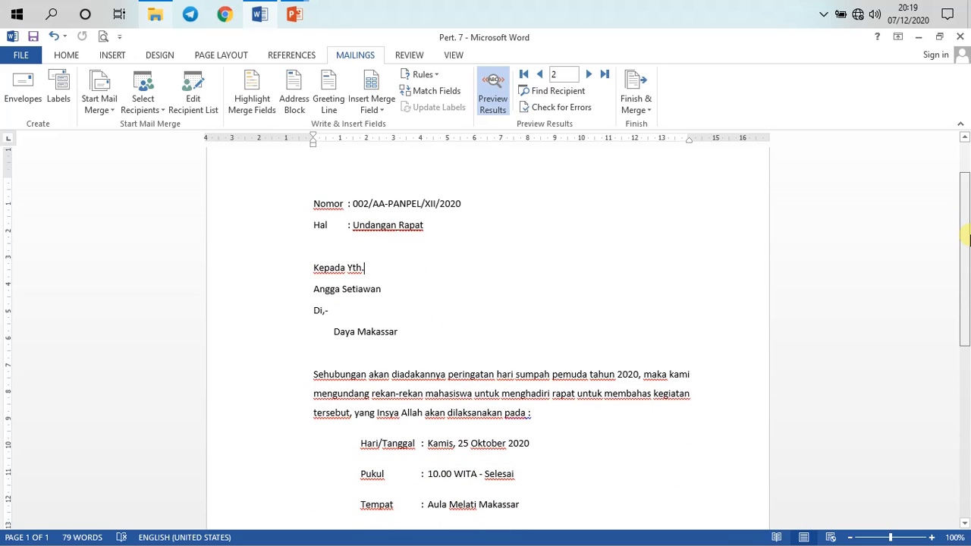
pyautogui.moveTo(969, 239)
pyautogui.mouseDown()
pyautogui.moveTo(969, 269)
pyautogui.moveTo(967, 223)
pyautogui.mouseUp()
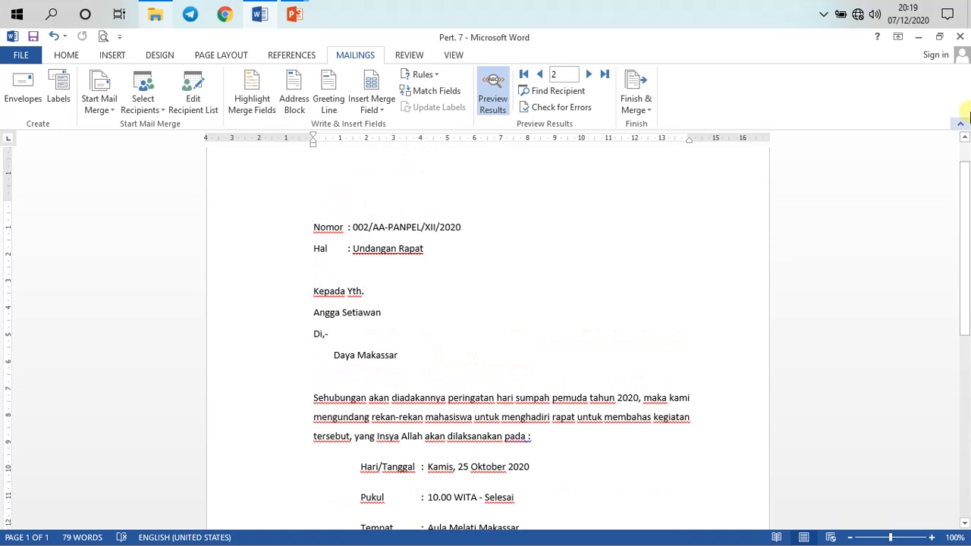
# - Close the Pert. 7 letter, minimize the PowerPoint presentation and switch to the MATERI PAP 20201 folder in File Explorer
pyautogui.click(960, 38)
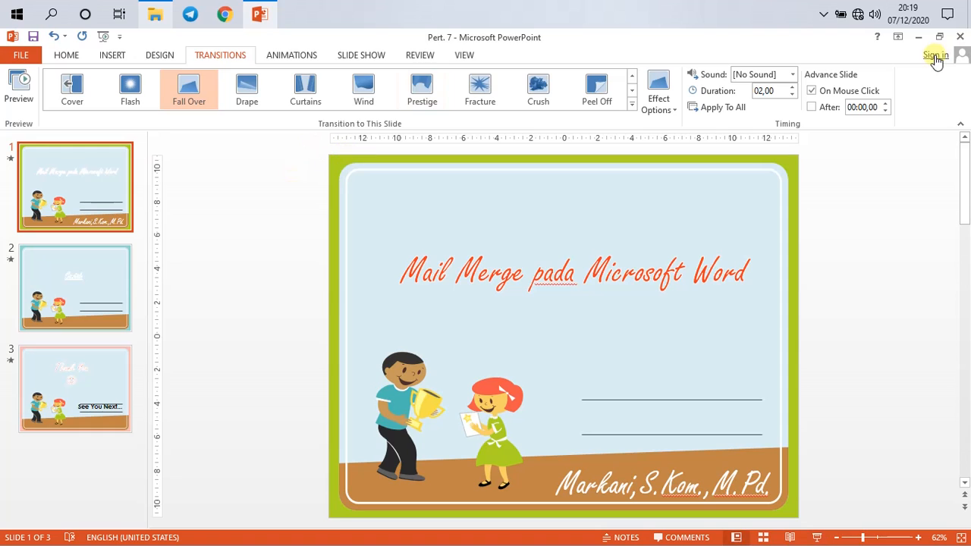
pyautogui.click(919, 37)
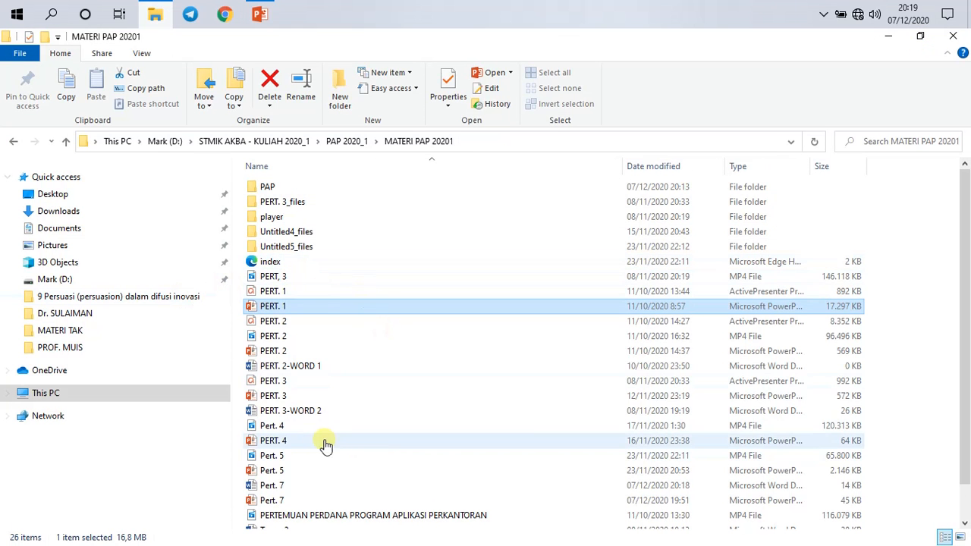
pyautogui.scroll(-1, 293, 445)
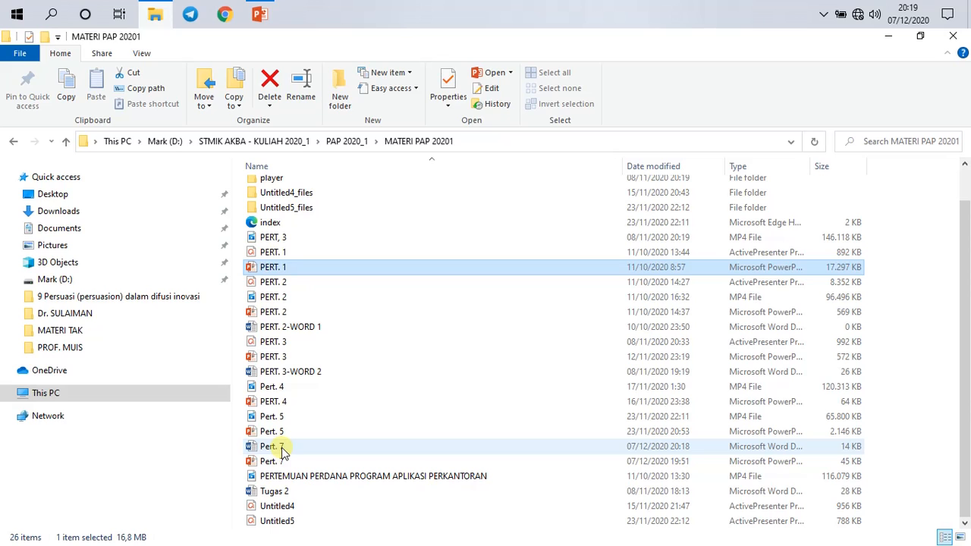
pyautogui.scroll(1, 336, 412)
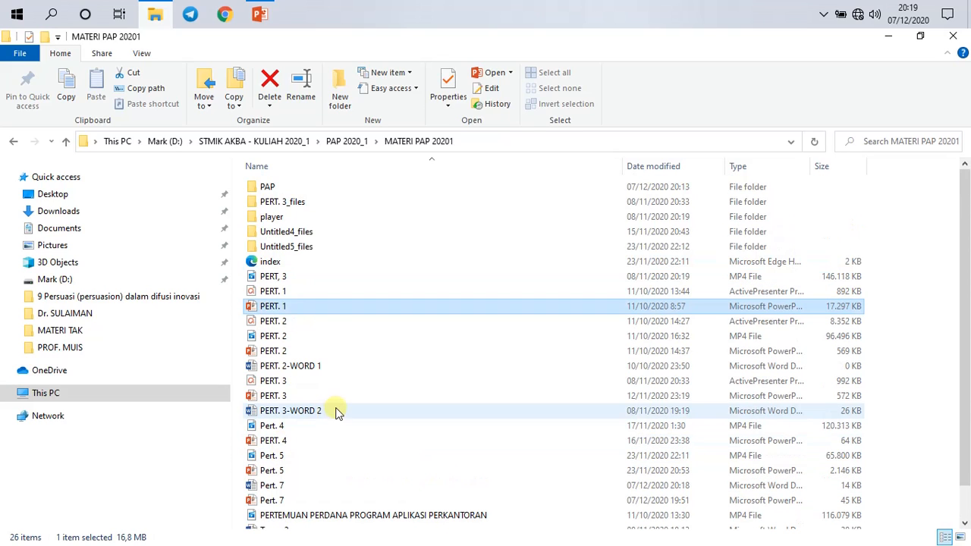
# - Look inside the PAP folder and return to MATERI PAP 20201
pyautogui.click(294, 179)
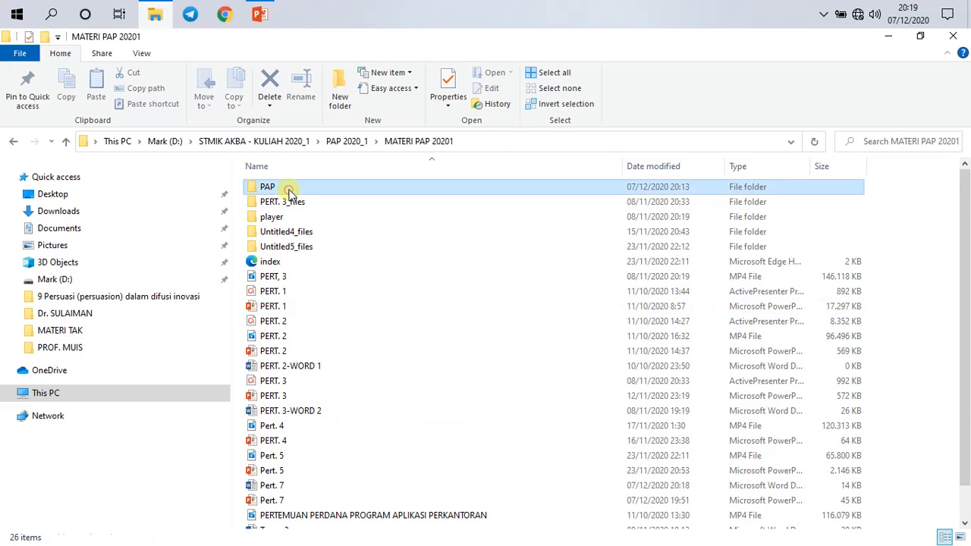
pyautogui.doubleClick(289, 189)
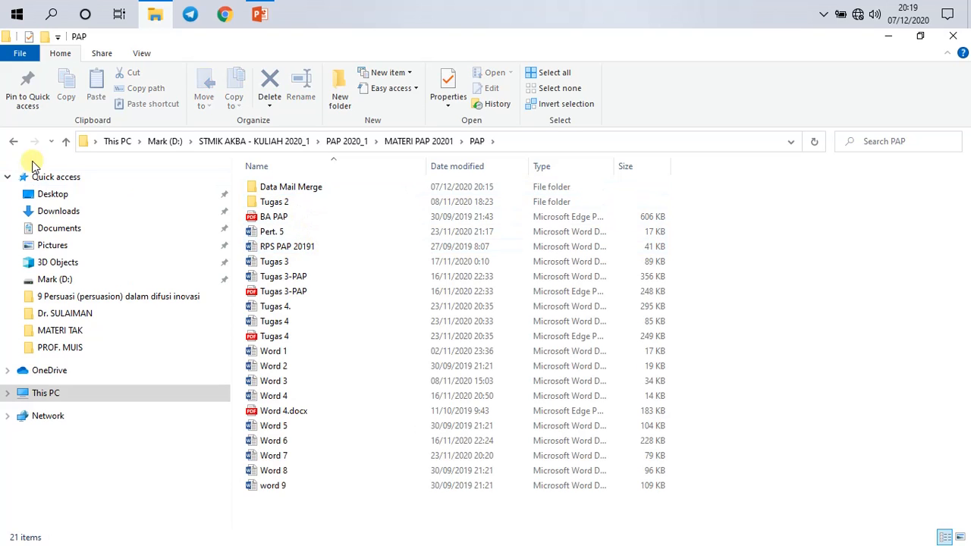
pyautogui.click(13, 143)
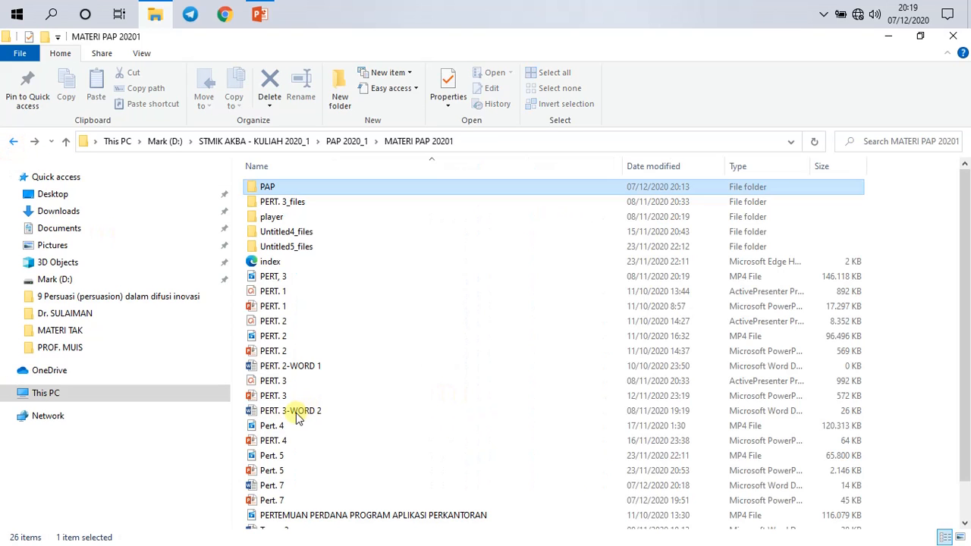
# - Move the Pert. 7 Word document from MATERI PAP 20201 into PAP's Data Mail Merge folder and refresh the file list
pyautogui.click(284, 485)
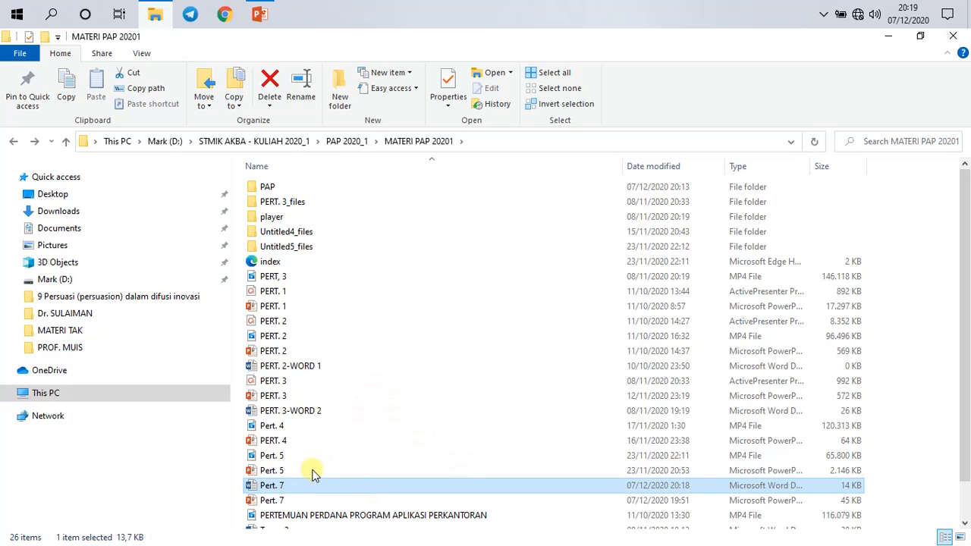
pyautogui.click(285, 192)
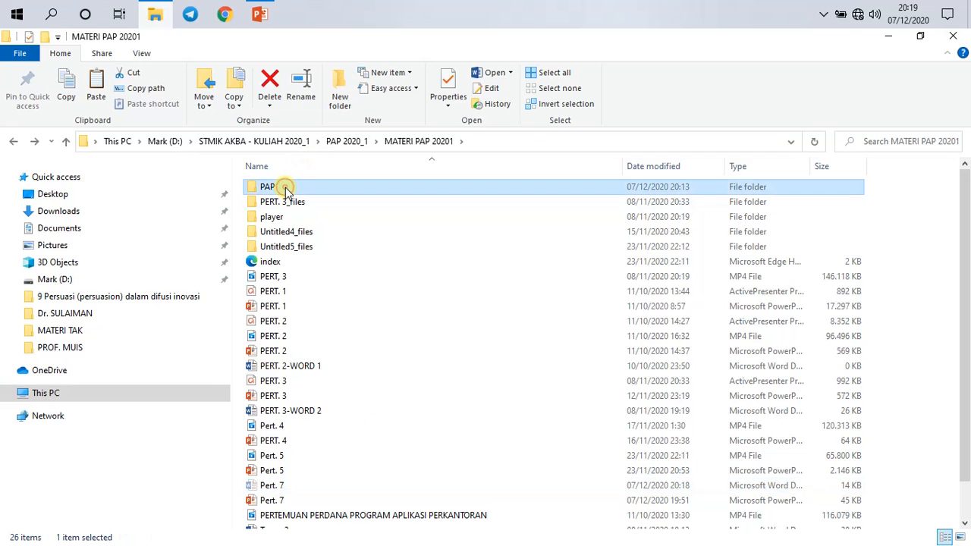
pyautogui.doubleClick(290, 191)
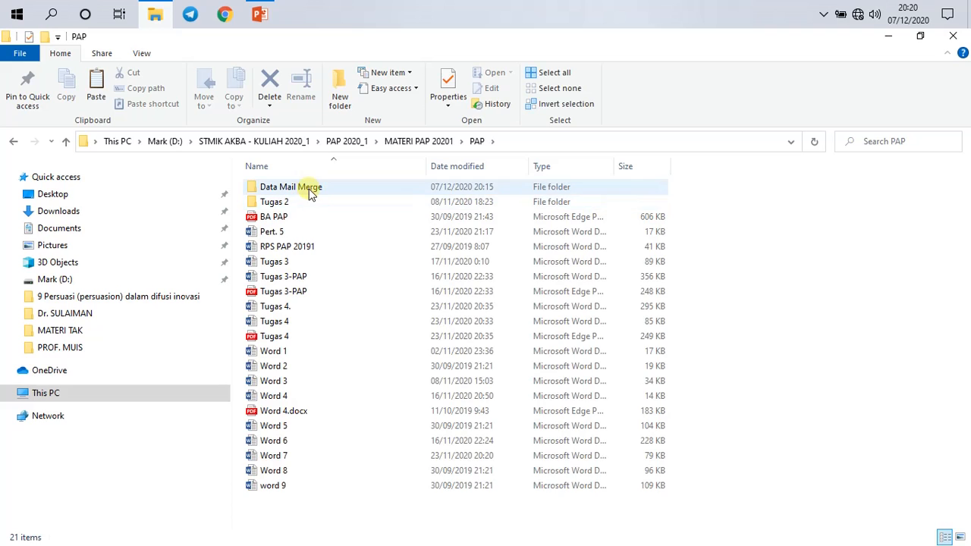
pyautogui.doubleClick(308, 188)
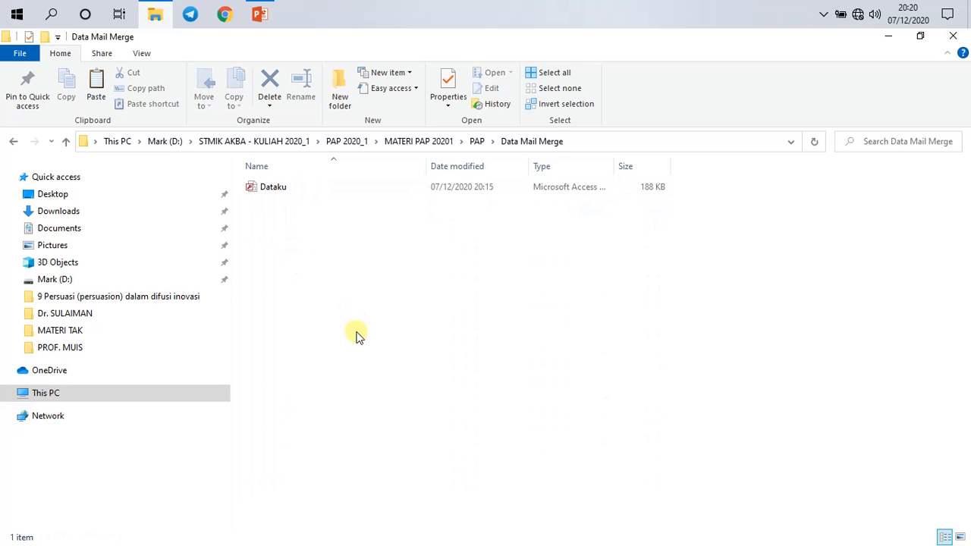
pyautogui.rightClick(356, 330)
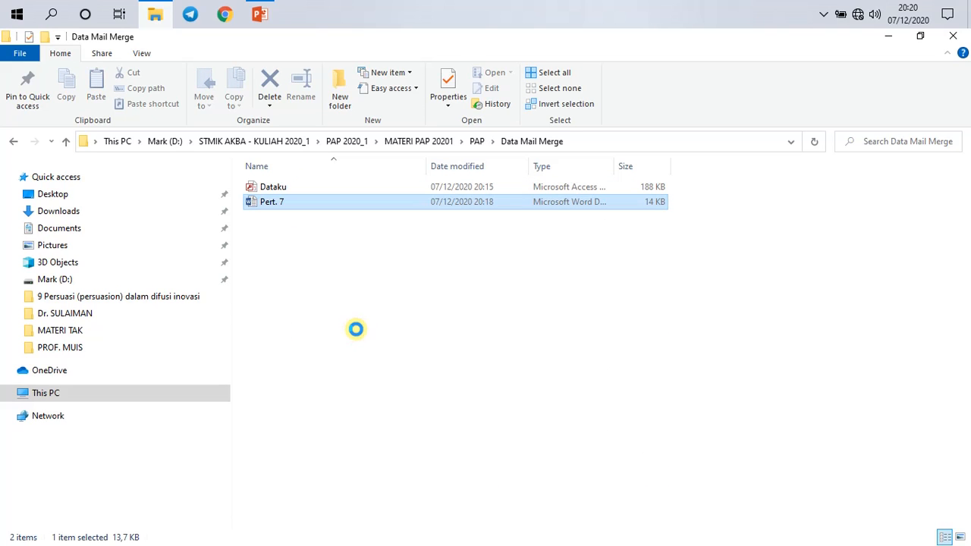
pyautogui.click(326, 255)
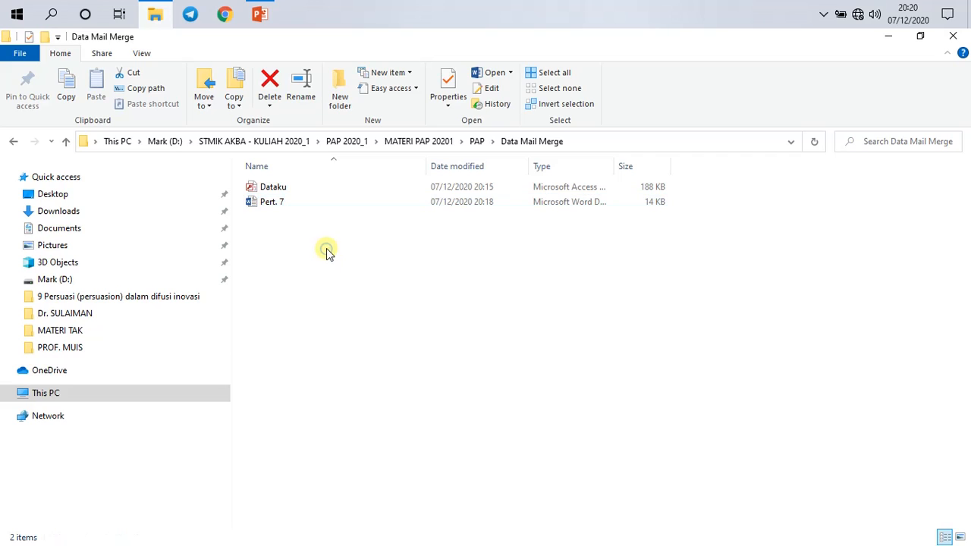
pyautogui.rightClick(326, 252)
pyautogui.click(393, 307)
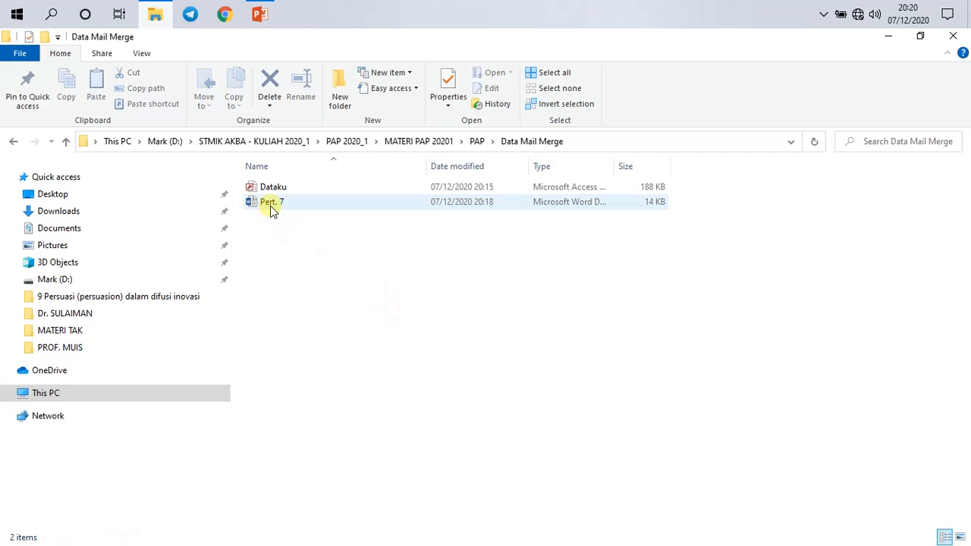
# - Open the Pert. 7 document from the Data Mail Merge folder and allow it to load the Office Address List data
pyautogui.click(273, 210)
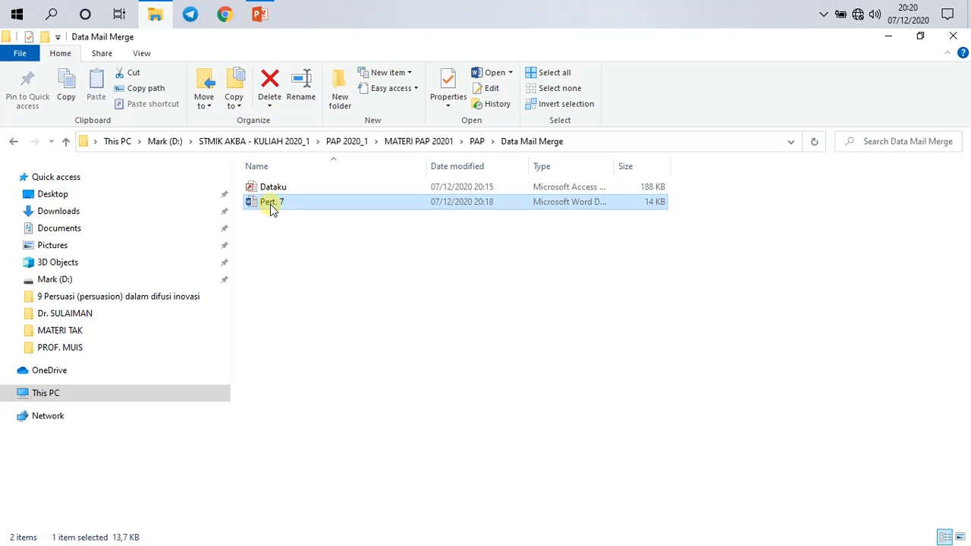
pyautogui.doubleClick(271, 205)
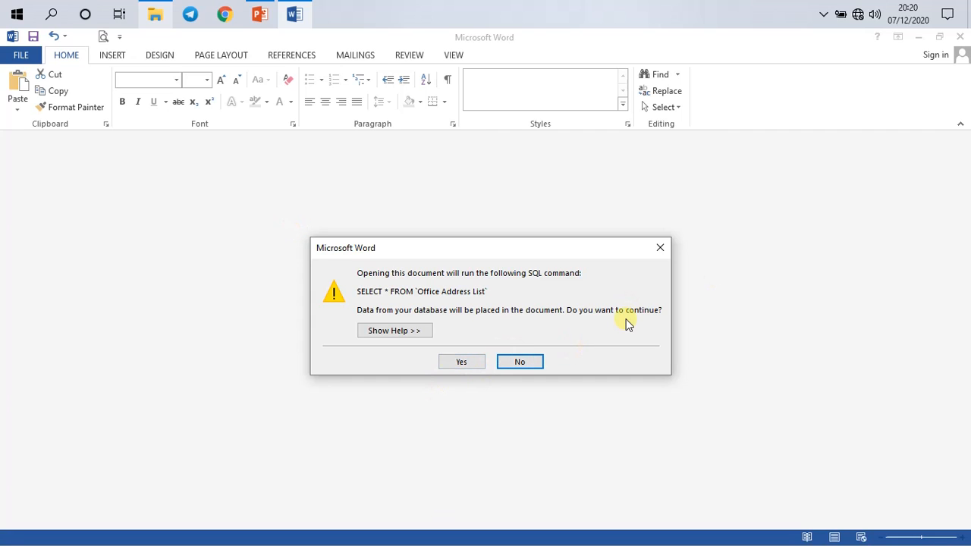
pyautogui.click(473, 362)
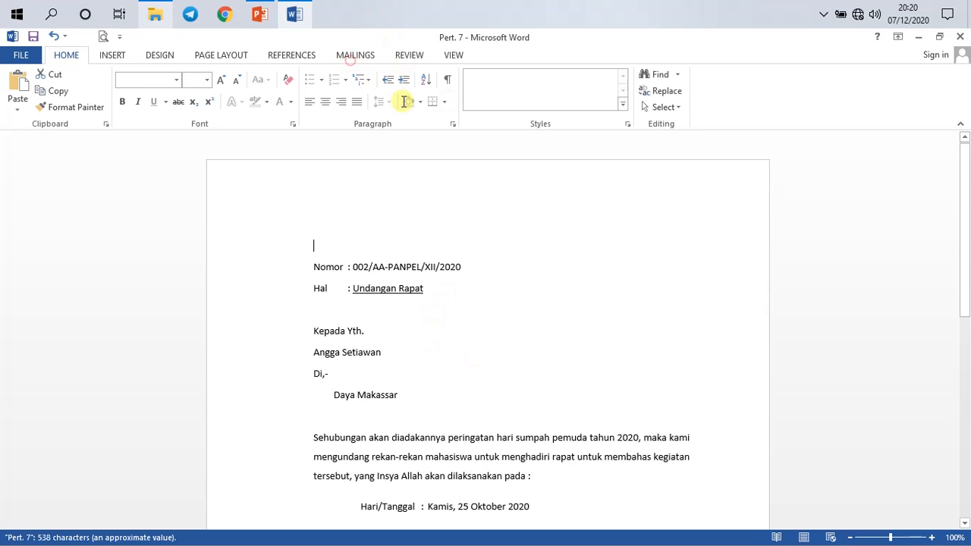
# - Examine the letter's Nomor, Hal and recipient lines and its body text with the mail merge tools shown
pyautogui.click(353, 55)
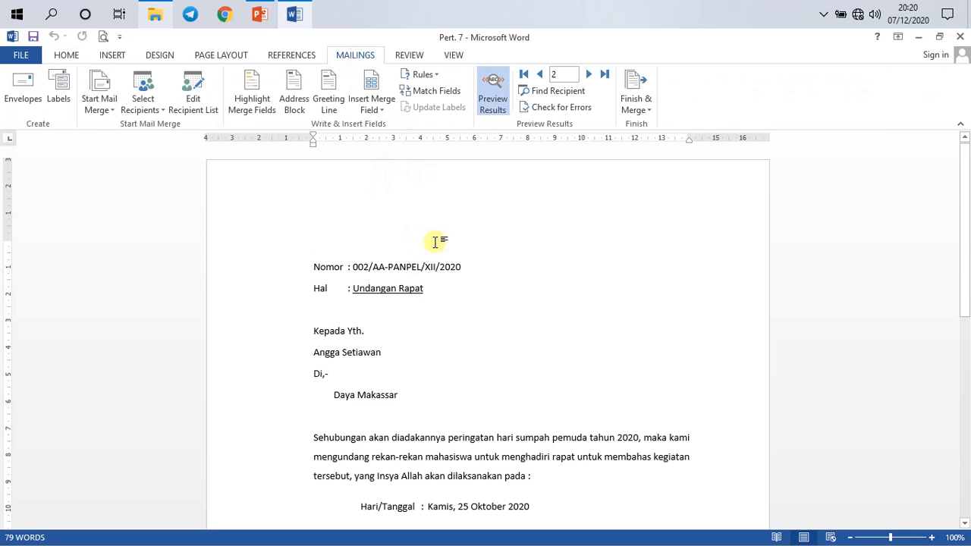
pyautogui.moveTo(318, 249); pyautogui.dragTo(508, 458)
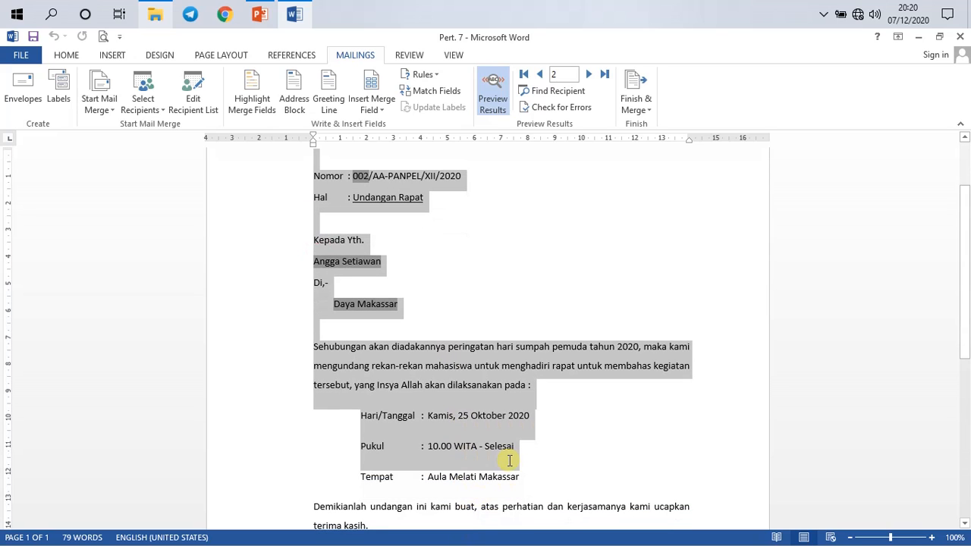
pyautogui.click(431, 299)
pyautogui.scroll(2, 341, 255)
pyautogui.moveTo(307, 232); pyautogui.dragTo(418, 412)
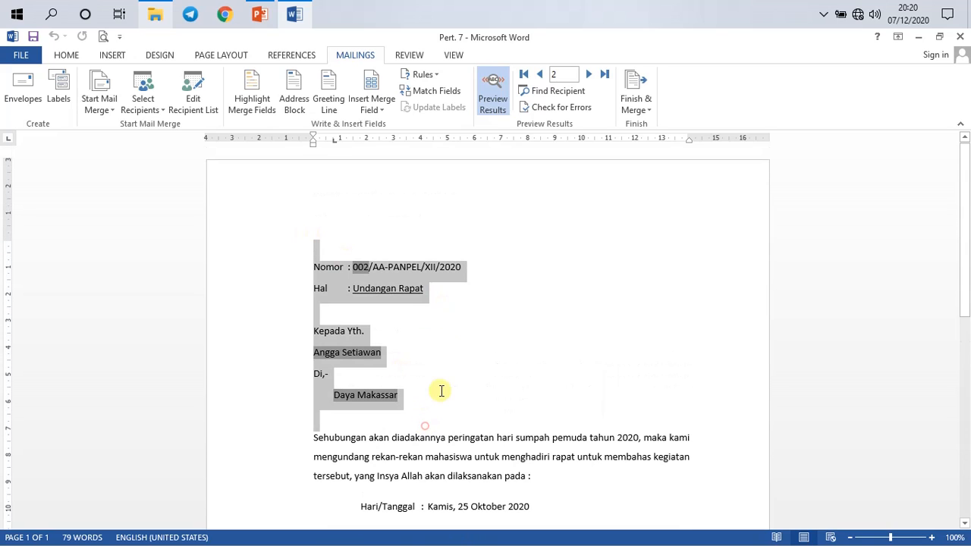
pyautogui.click(465, 350)
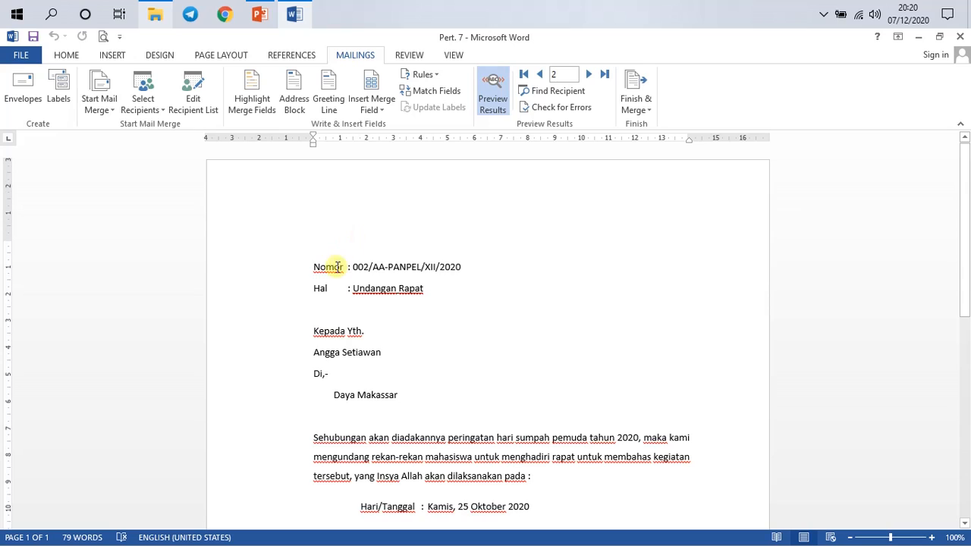
pyautogui.click(456, 296)
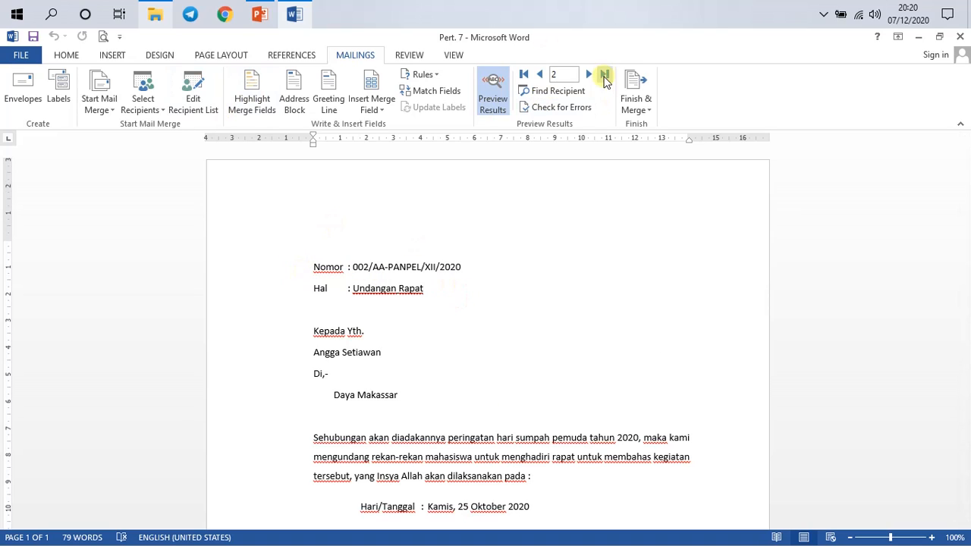
# - Page forward and back through the merged letter previews, ending on recipient record 5
pyautogui.click(590, 75)
pyautogui.click(591, 76)
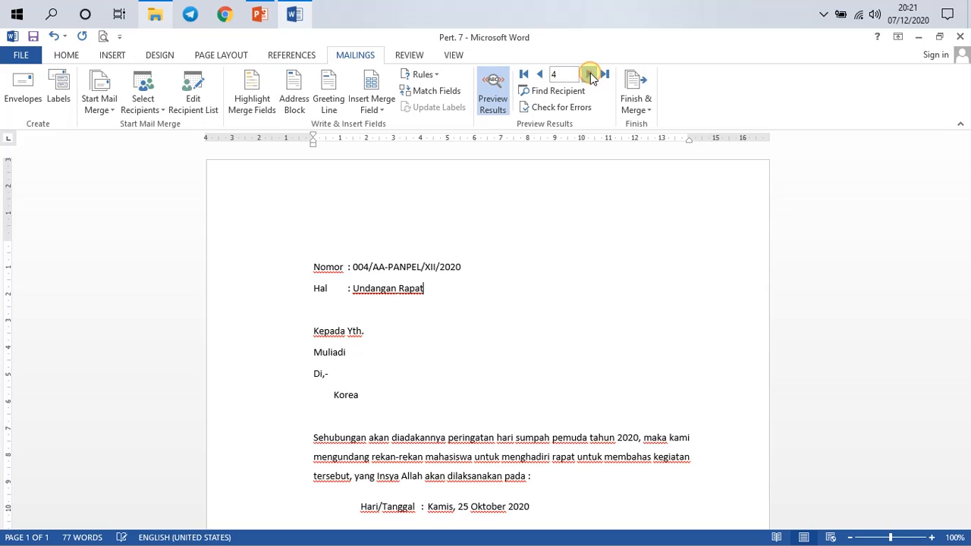
pyautogui.click(591, 76)
pyautogui.click(539, 74)
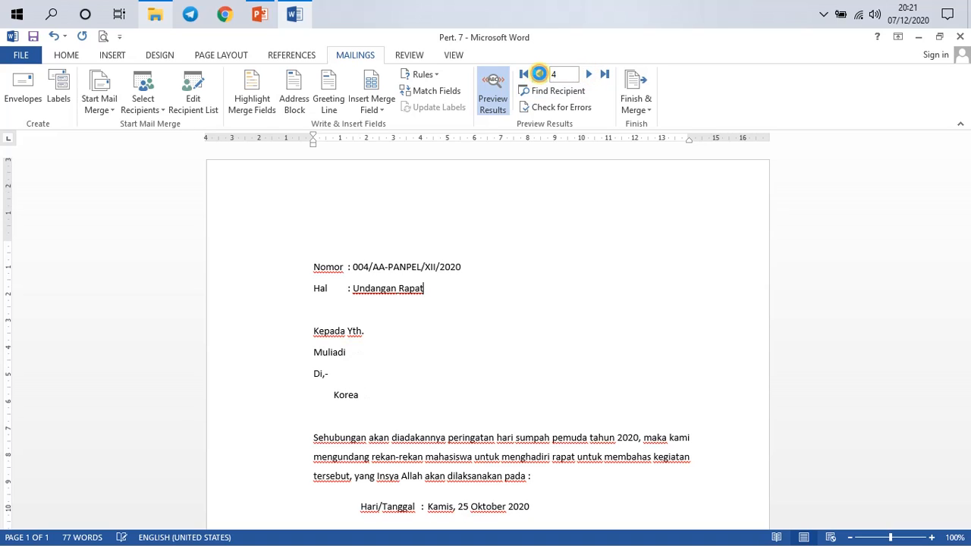
pyautogui.click(540, 75)
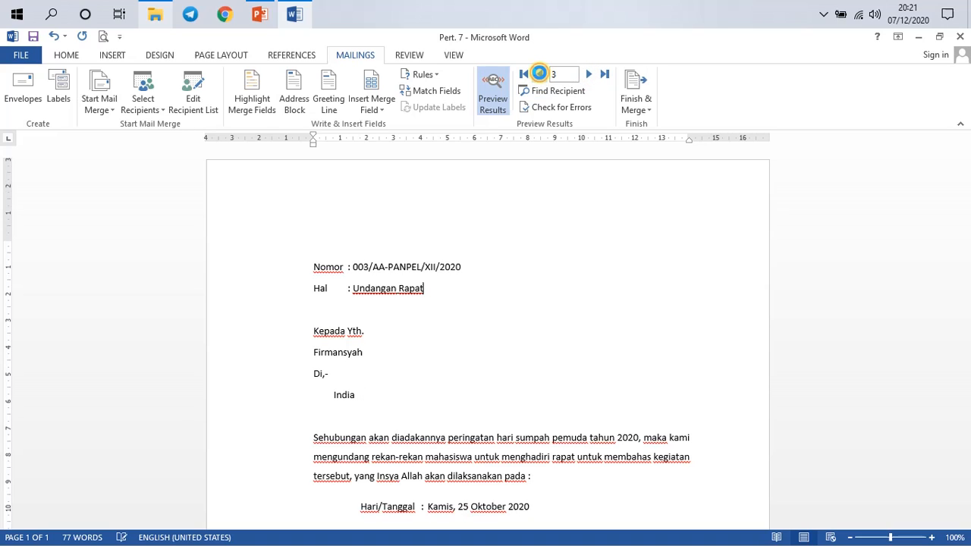
pyautogui.click(458, 315)
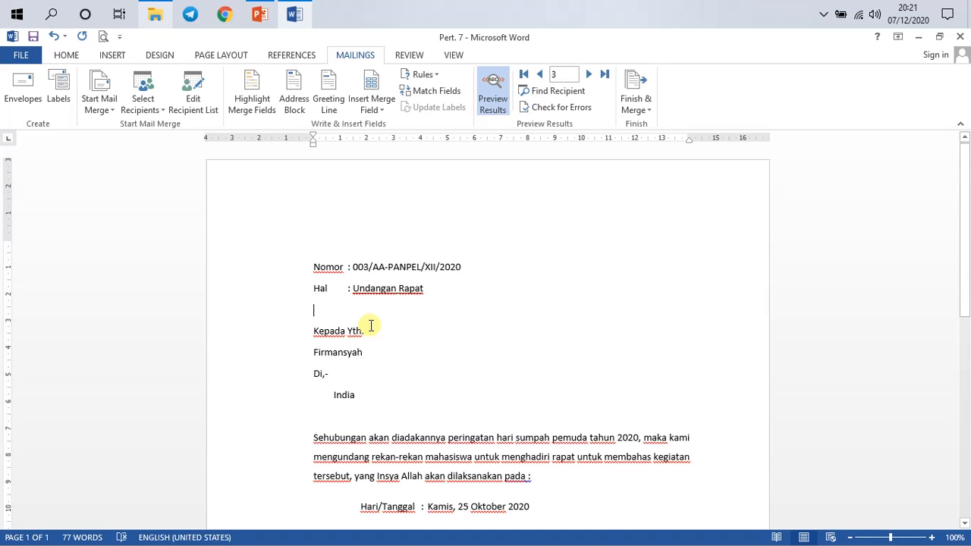
pyautogui.click(589, 75)
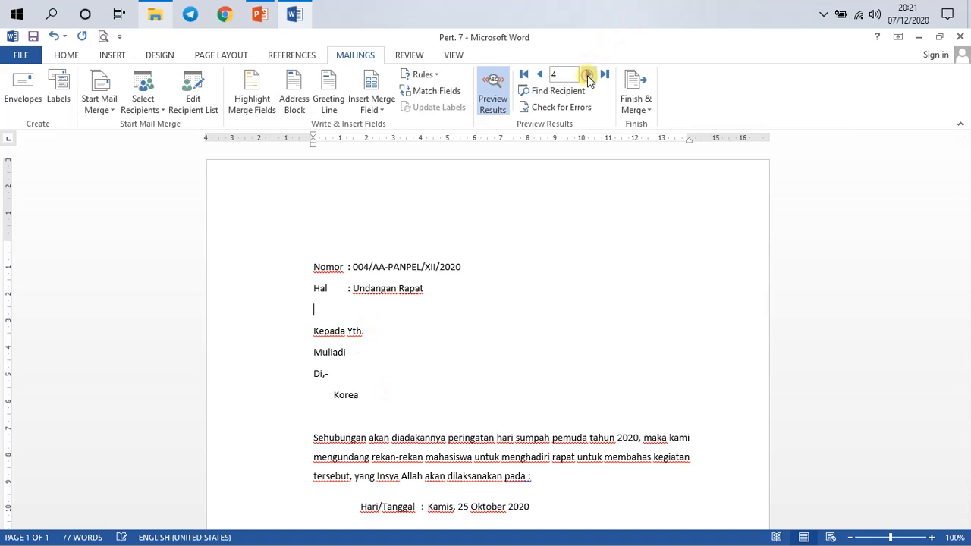
pyautogui.click(589, 74)
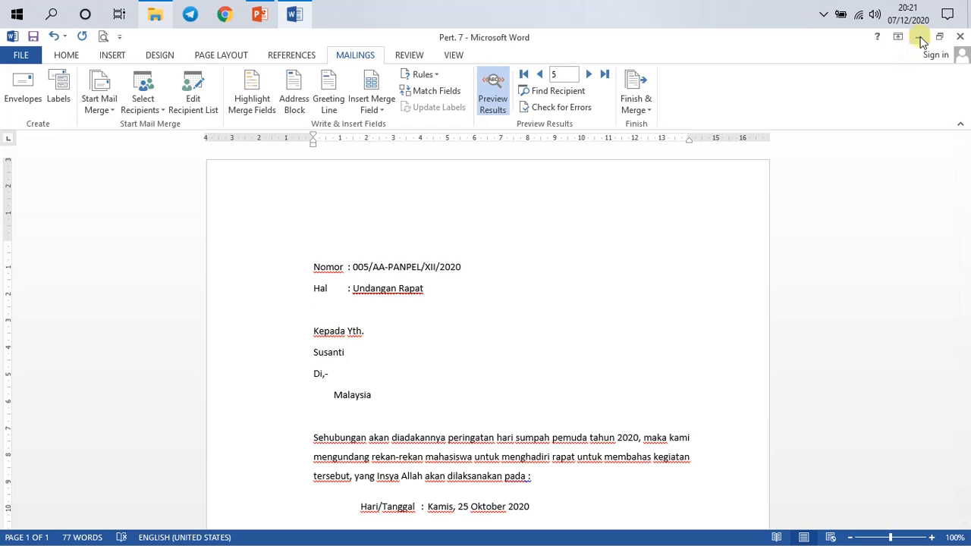
# - Switch to the Pert. 7 PowerPoint presentation, start the slide show from the Contoh slide and advance to the Thank You slide
pyautogui.click(260, 14)
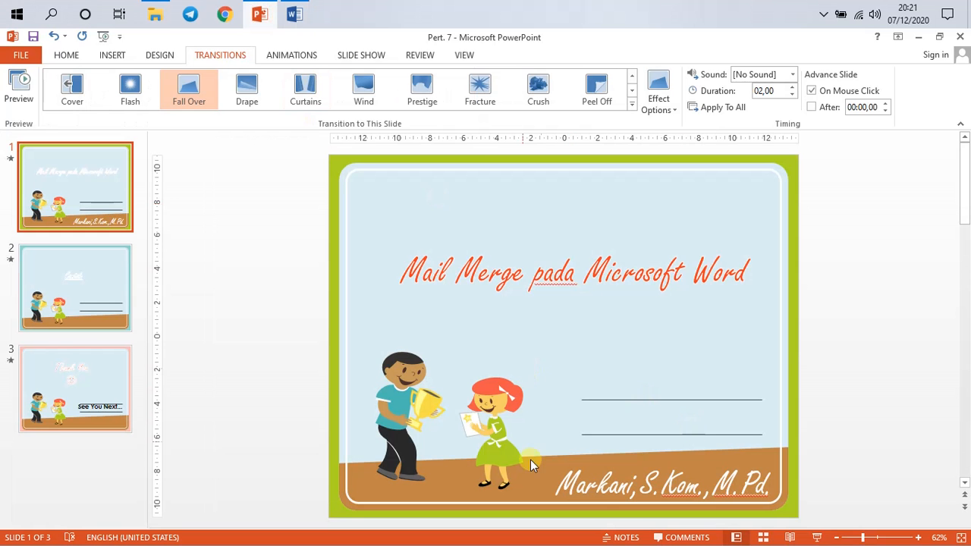
pyautogui.click(87, 316)
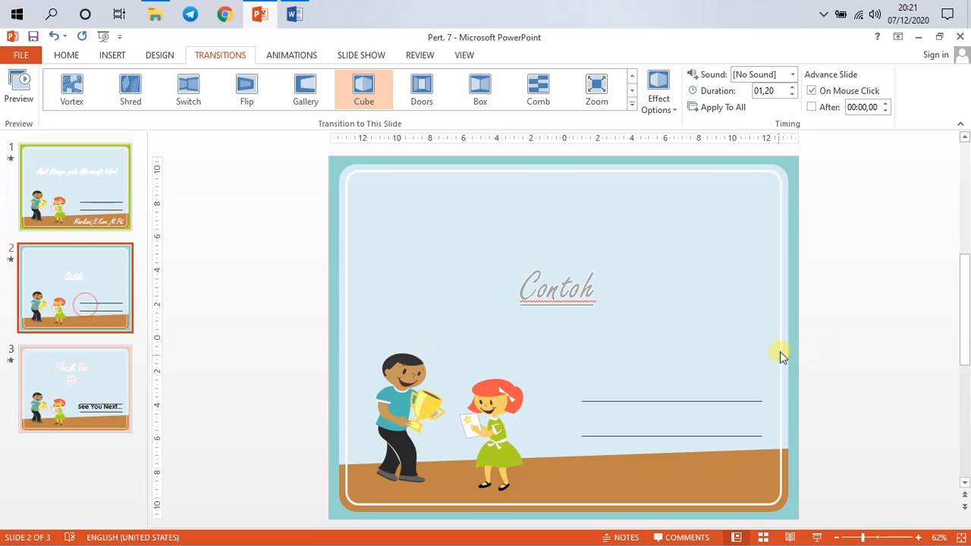
pyautogui.click(817, 535)
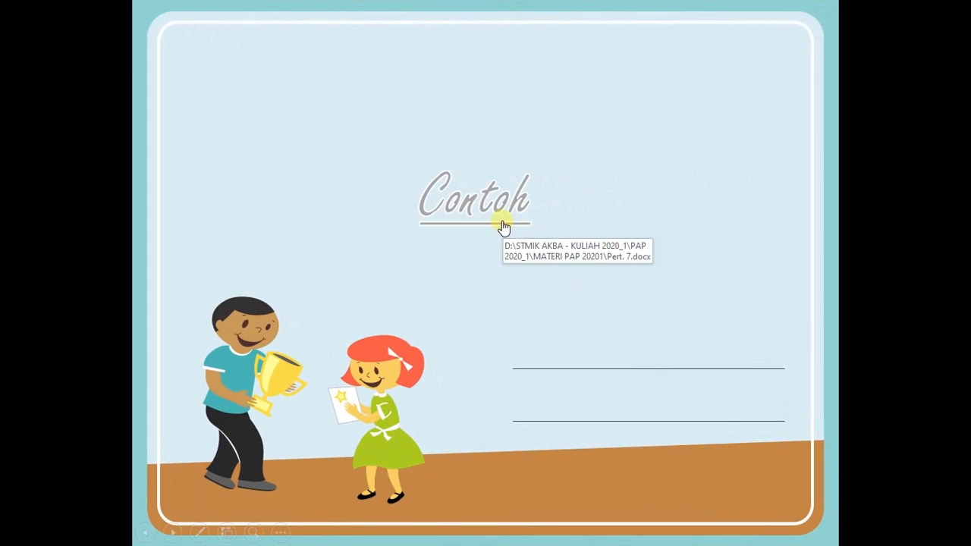
pyautogui.click(607, 226)
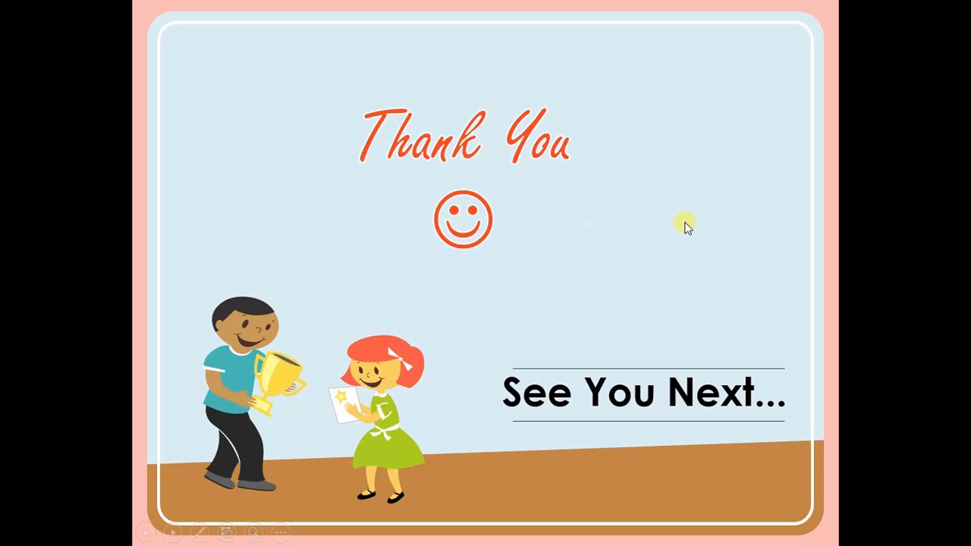